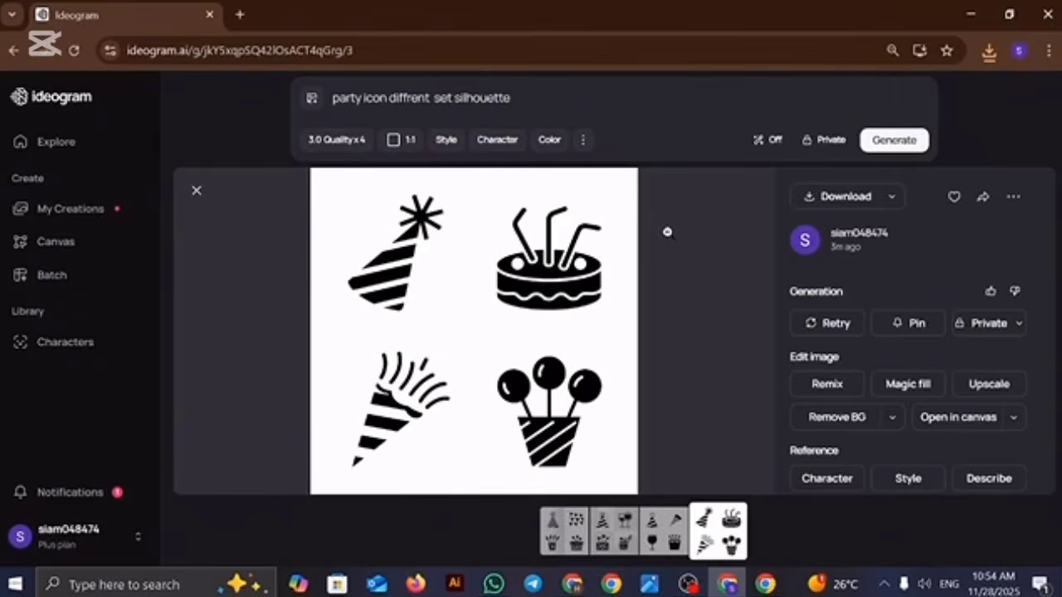
# Step: Minimize the Ideogram window and switch to the Chrome window showing the Adobe Stock donkey images
pyautogui.click(965, 18)
pyautogui.click(964, 18)
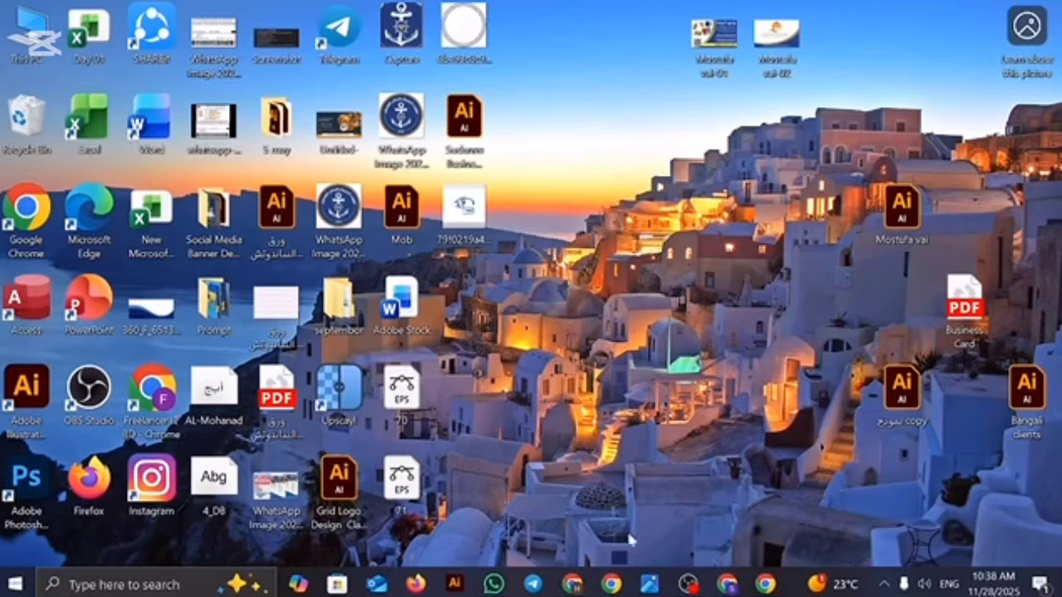
pyautogui.click(572, 584)
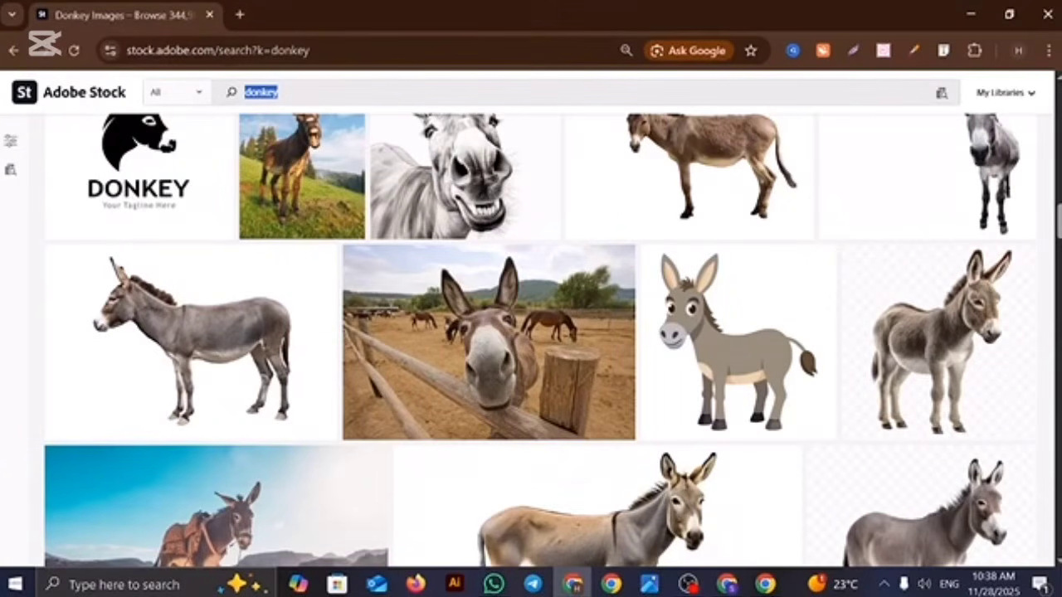
pyautogui.moveTo(267, 92); pyautogui.dragTo(114, 109)
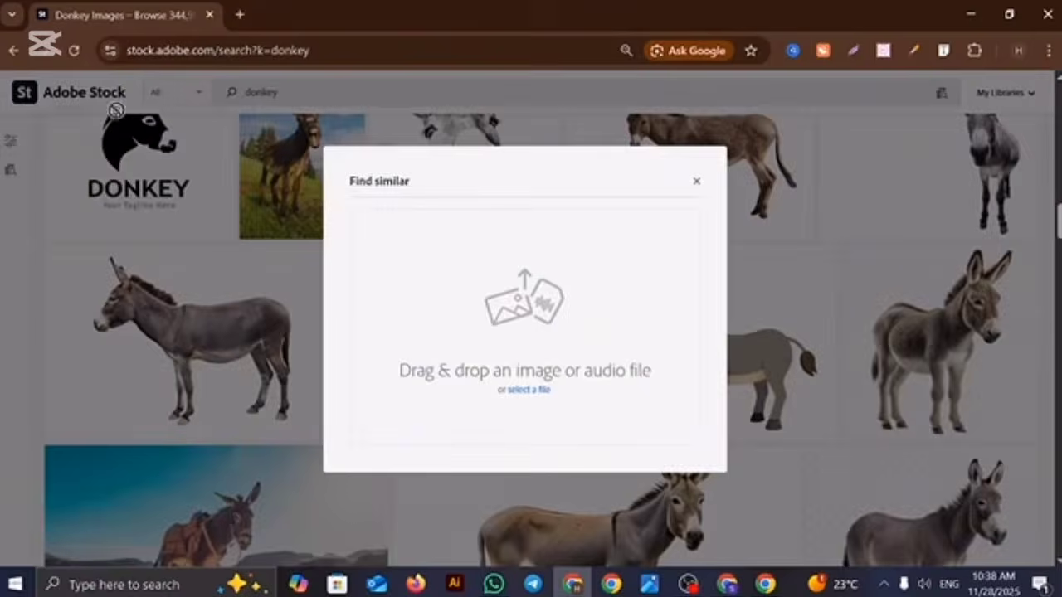
pyautogui.click(696, 182)
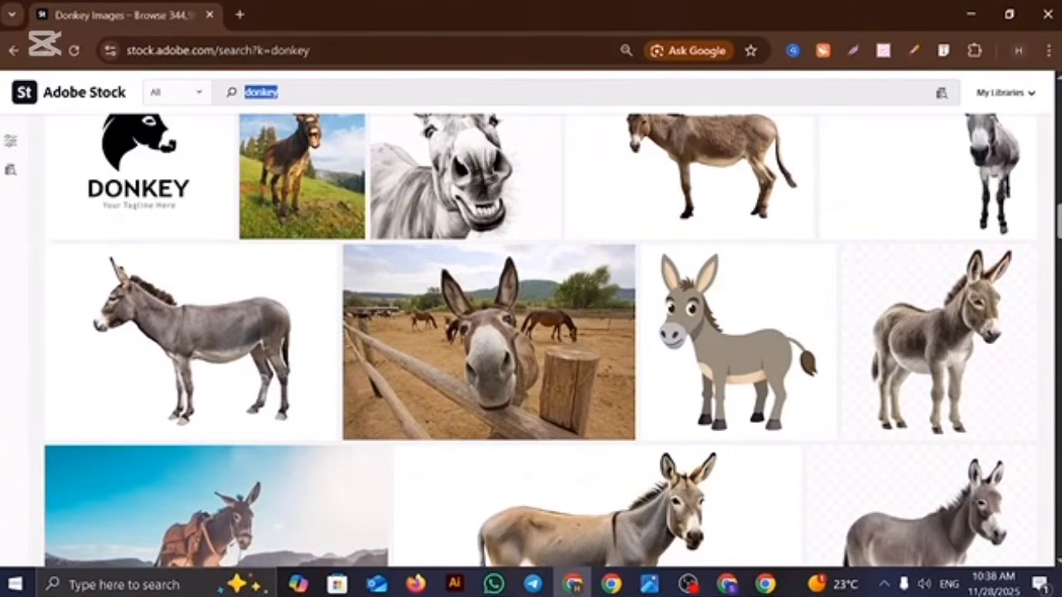
# Step: Search Google for "winter trees silhouette" in a new browser tab
pyautogui.click(239, 16)
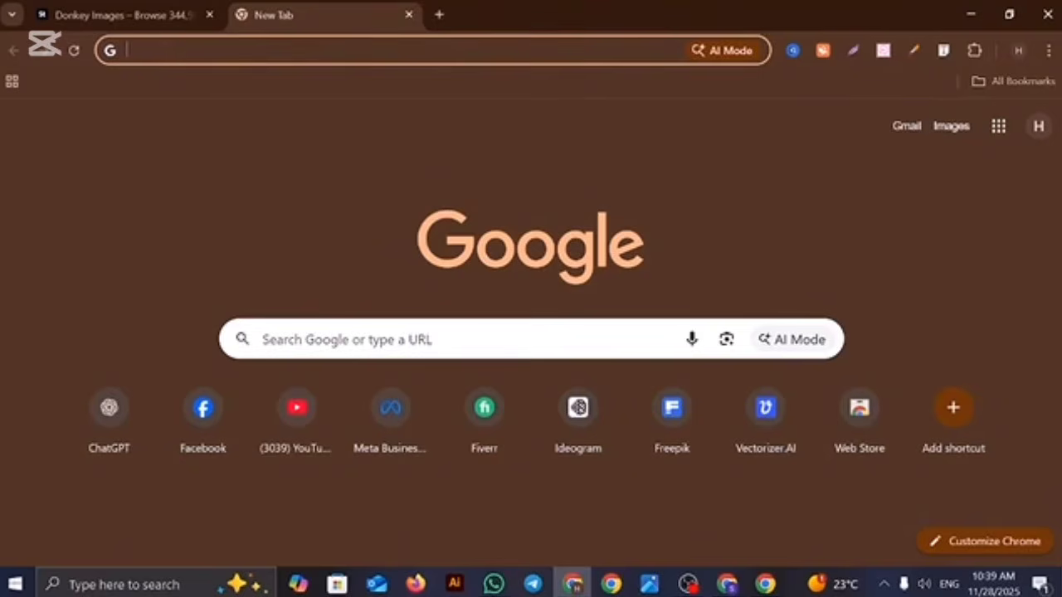
pyautogui.write('winter')
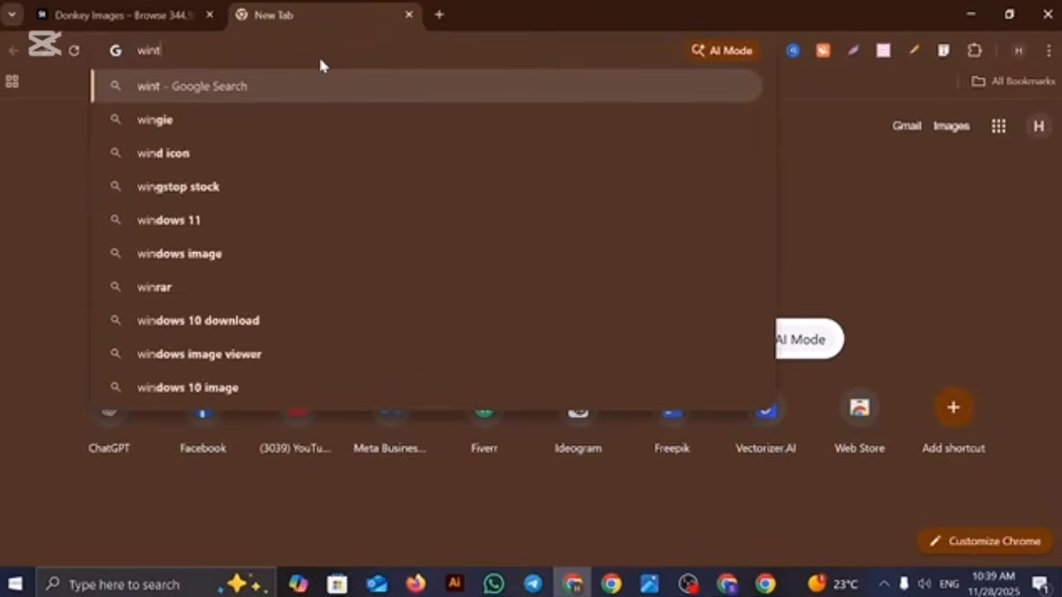
pyautogui.write('rees si')
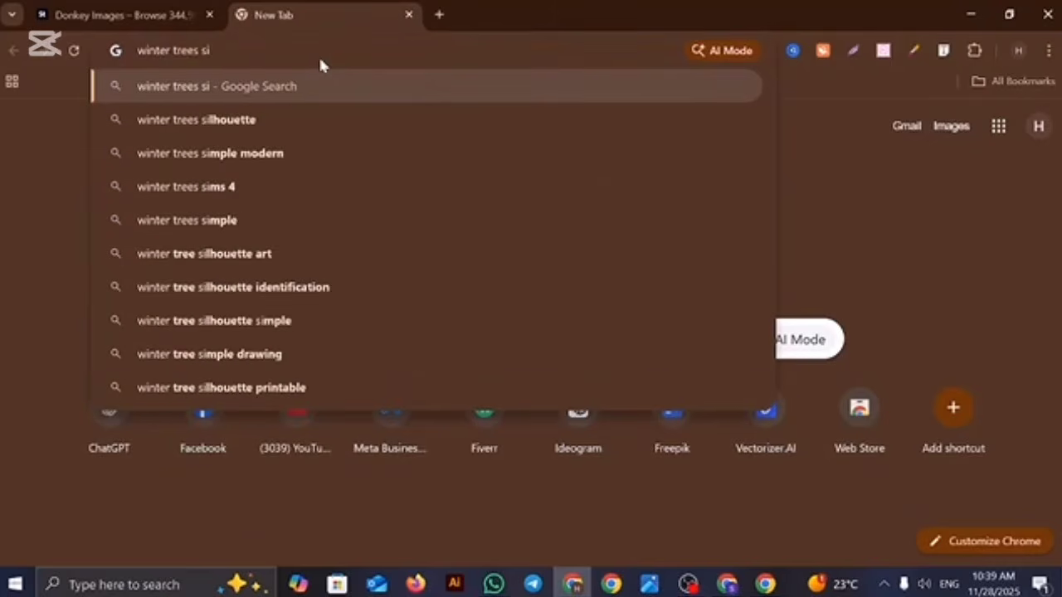
pyautogui.write('lhouette')
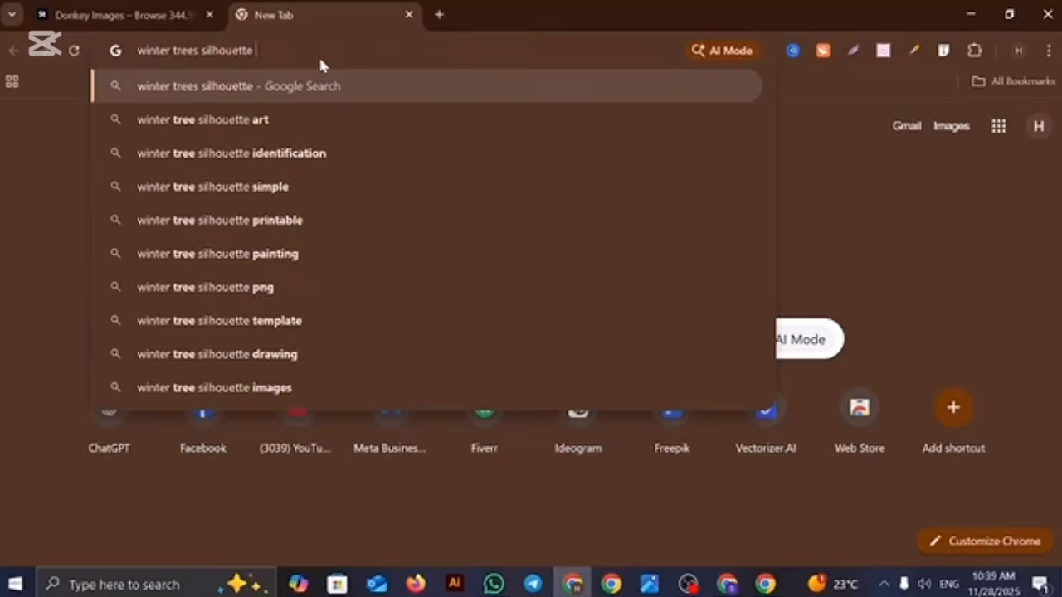
pyautogui.press('Return')
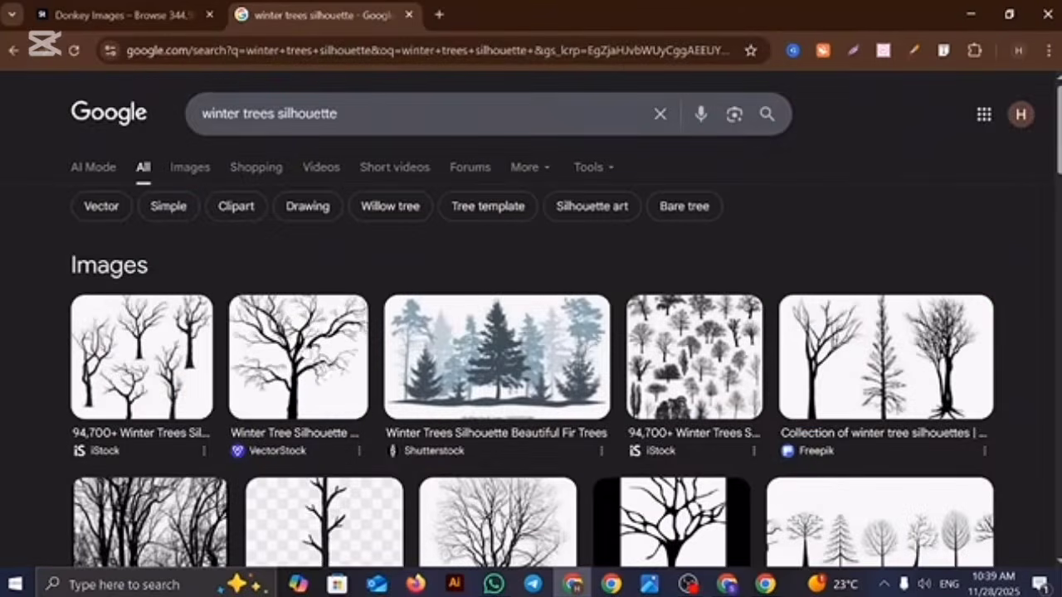
# Step: Copy the query "winter trees silhouette" into the Ideogram prompt in place of the existing text and generate images
pyautogui.click(247, 113)
pyautogui.hotkey('ctrl', 'c')
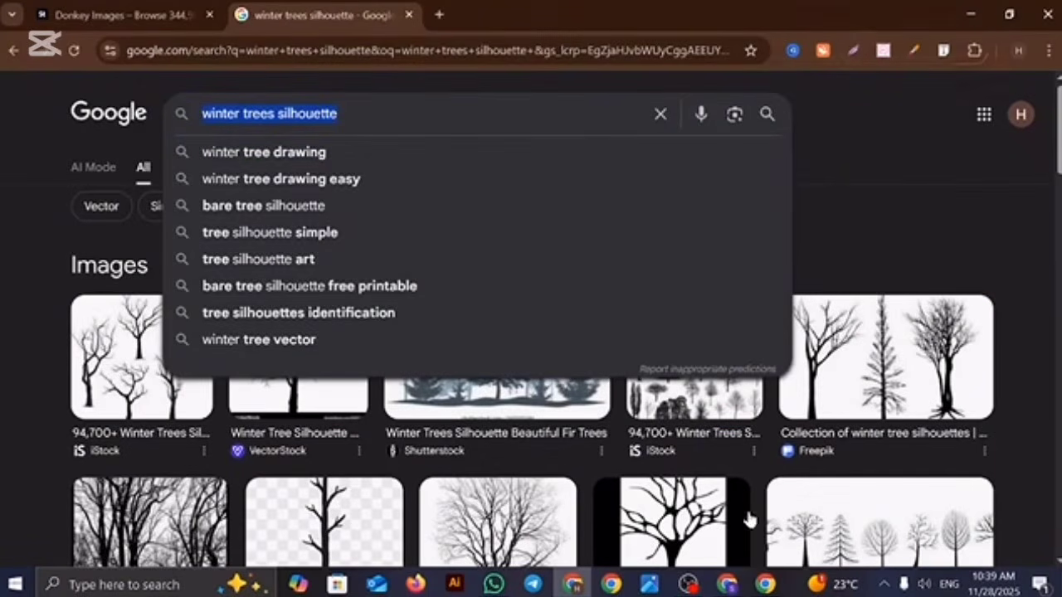
pyautogui.click(726, 584)
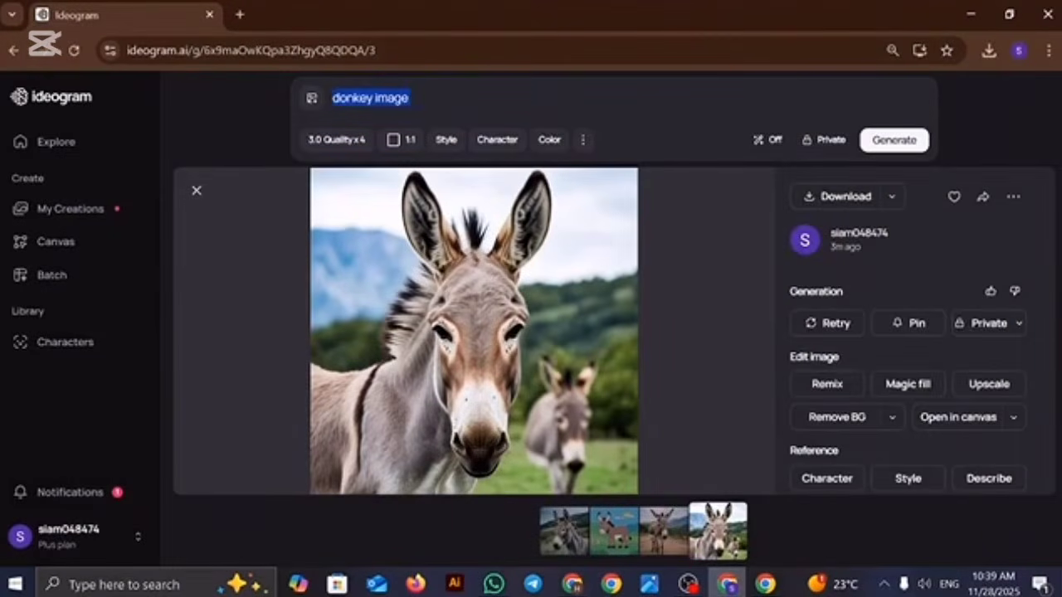
pyautogui.hotkey('ctrl', 'v')
pyautogui.press('Return')
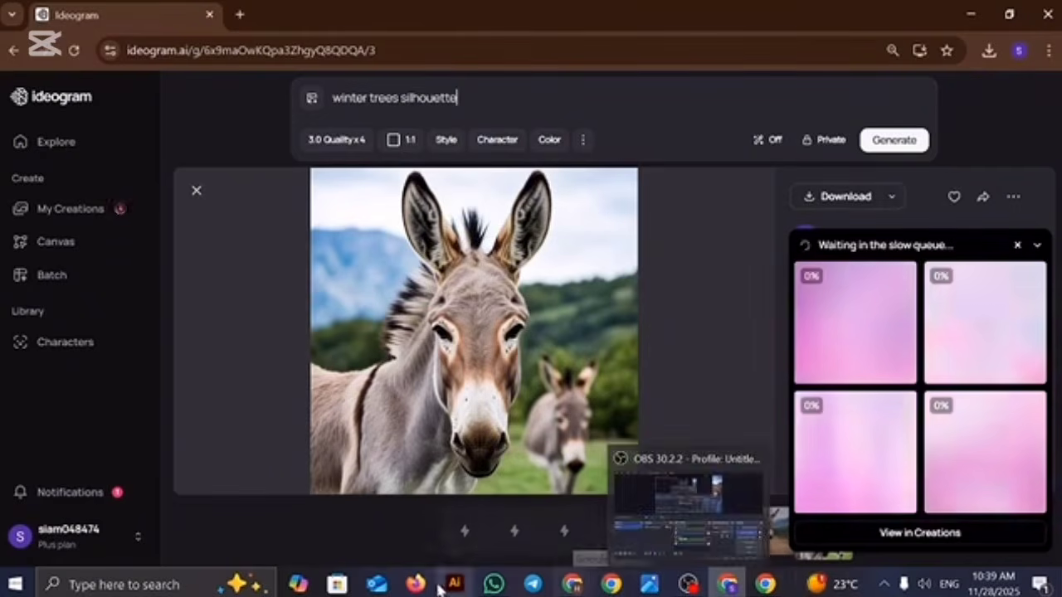
# Step: Switch back to the Google results window and search for "snowfall scane silhouette"
pyautogui.click(572, 584)
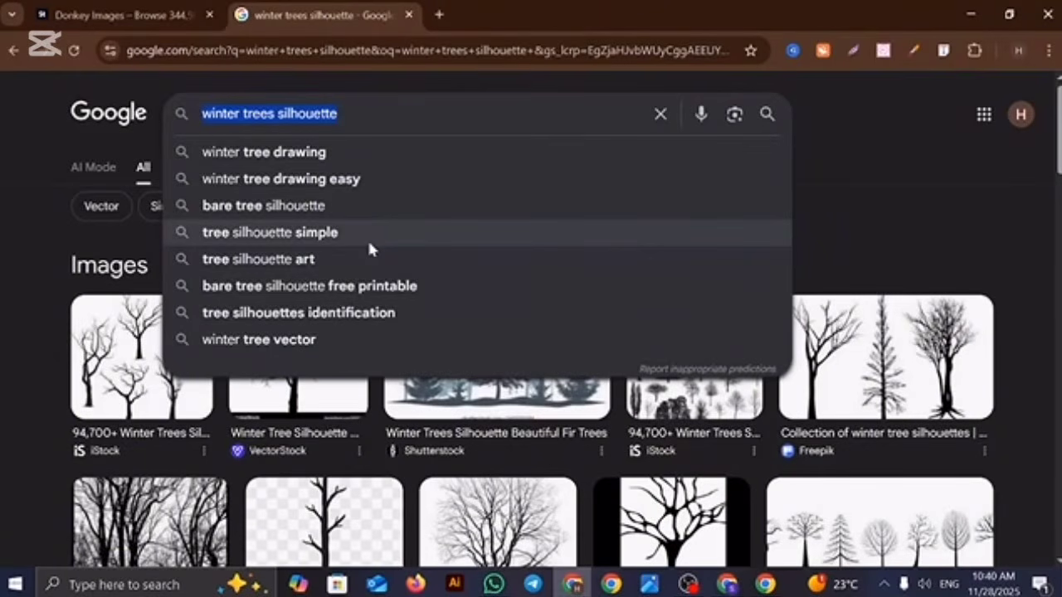
pyautogui.write('s')
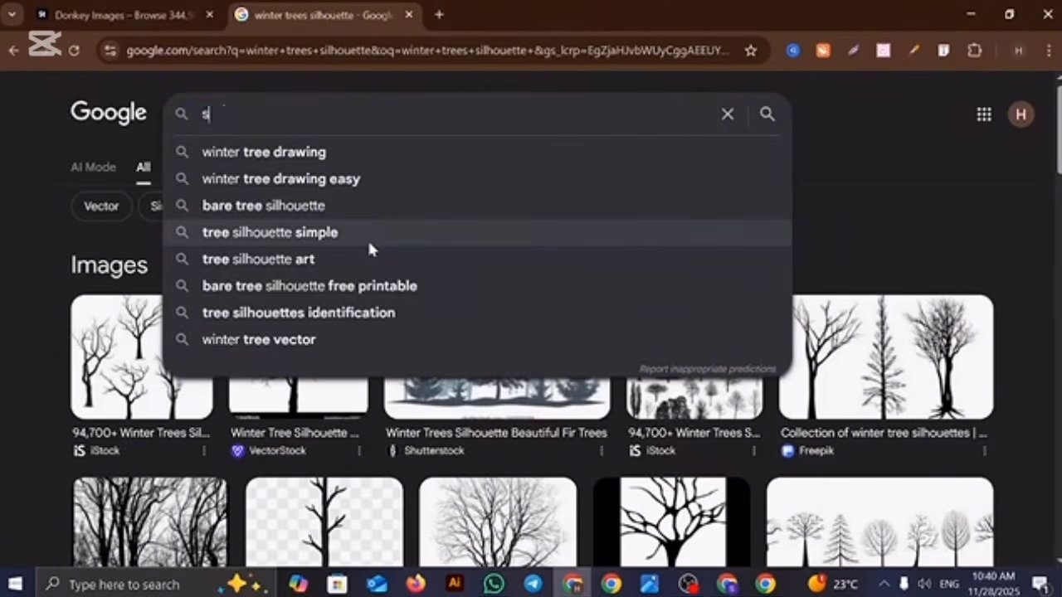
pyautogui.write('nowfall s')
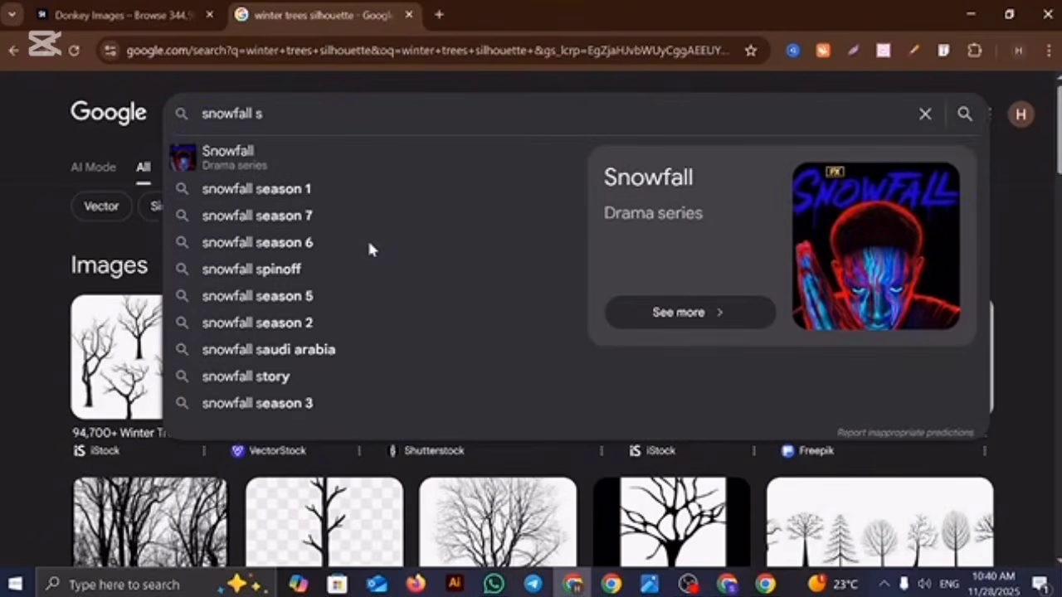
pyautogui.write('cane')
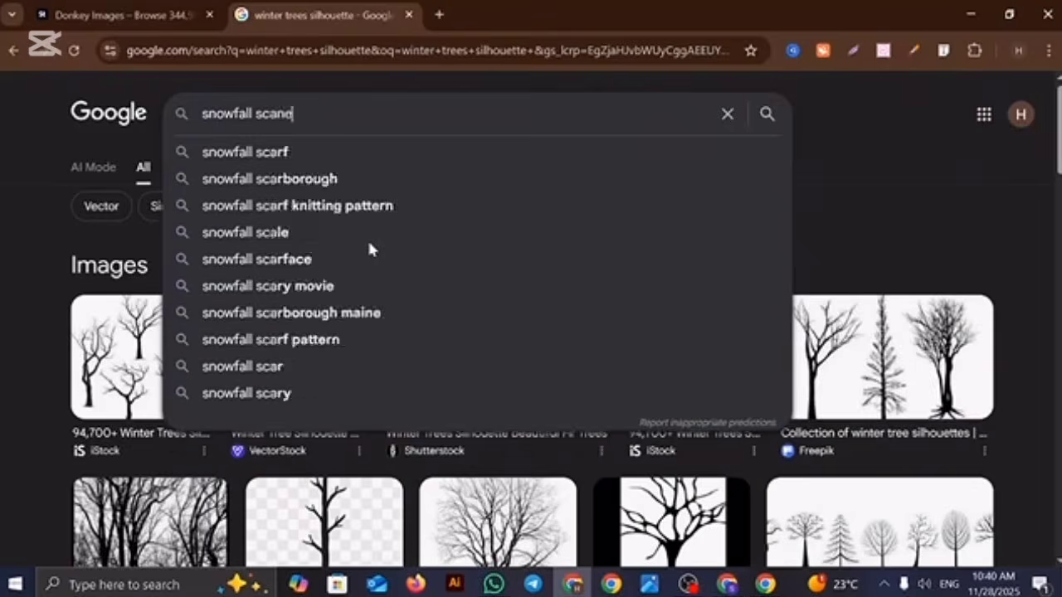
pyautogui.write(' silho')
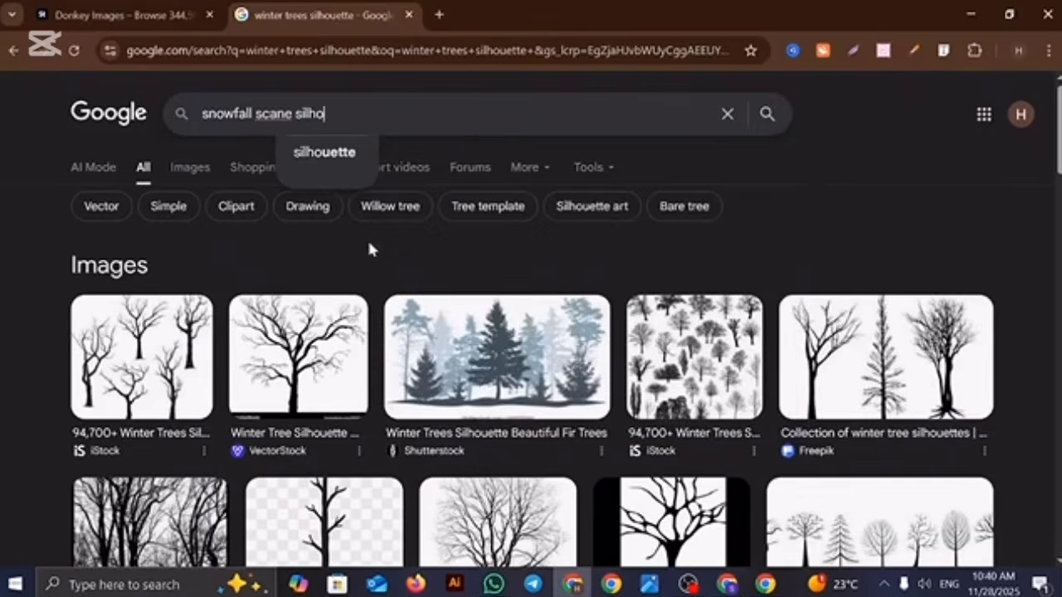
pyautogui.write('uette')
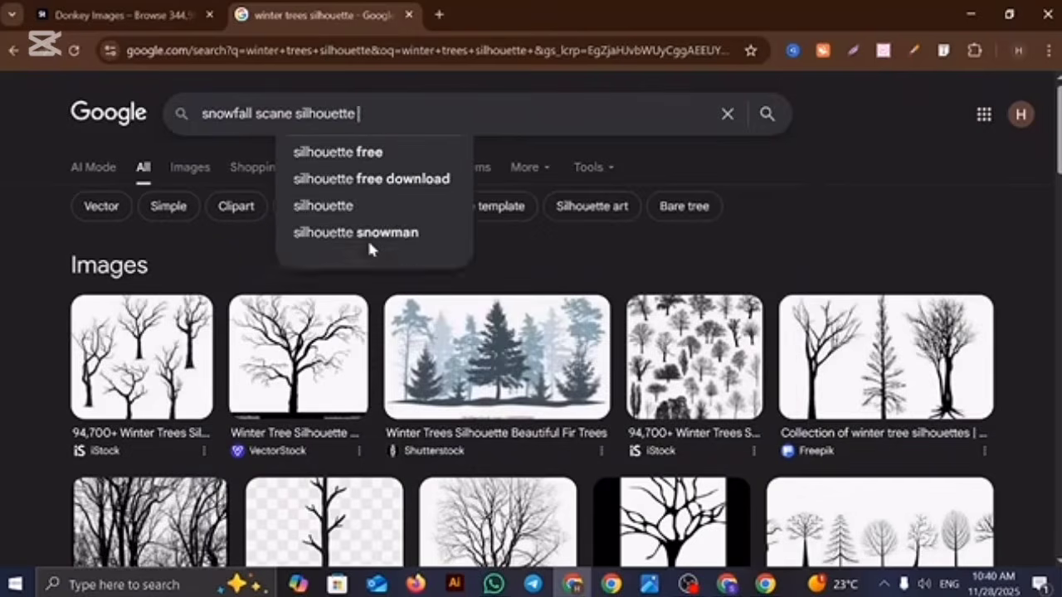
pyautogui.press('Return')
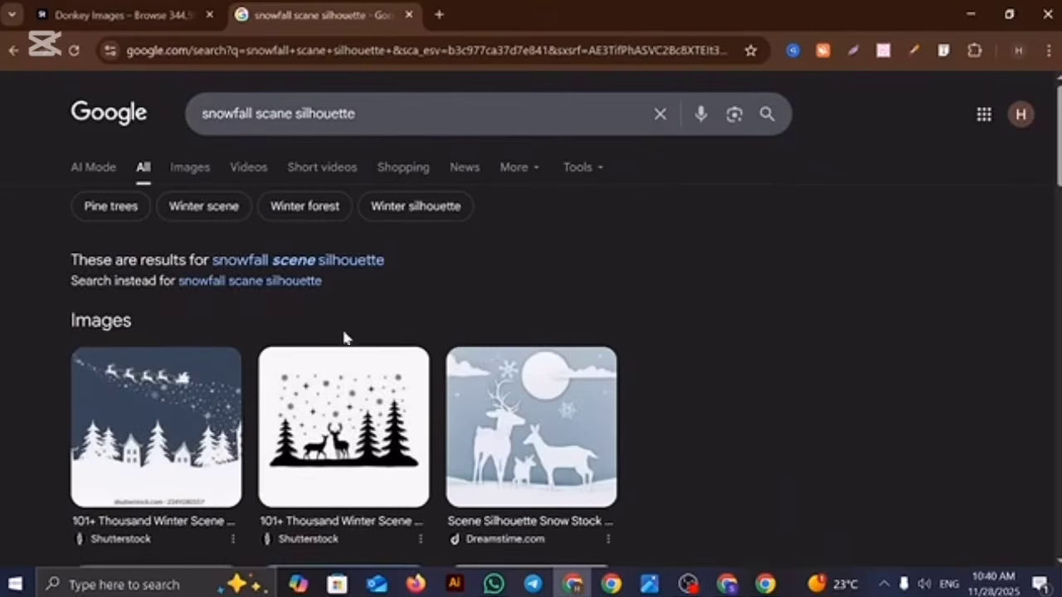
# Step: Return to Ideogram, open the generated winter trees images and download all four one after another
pyautogui.click(716, 586)
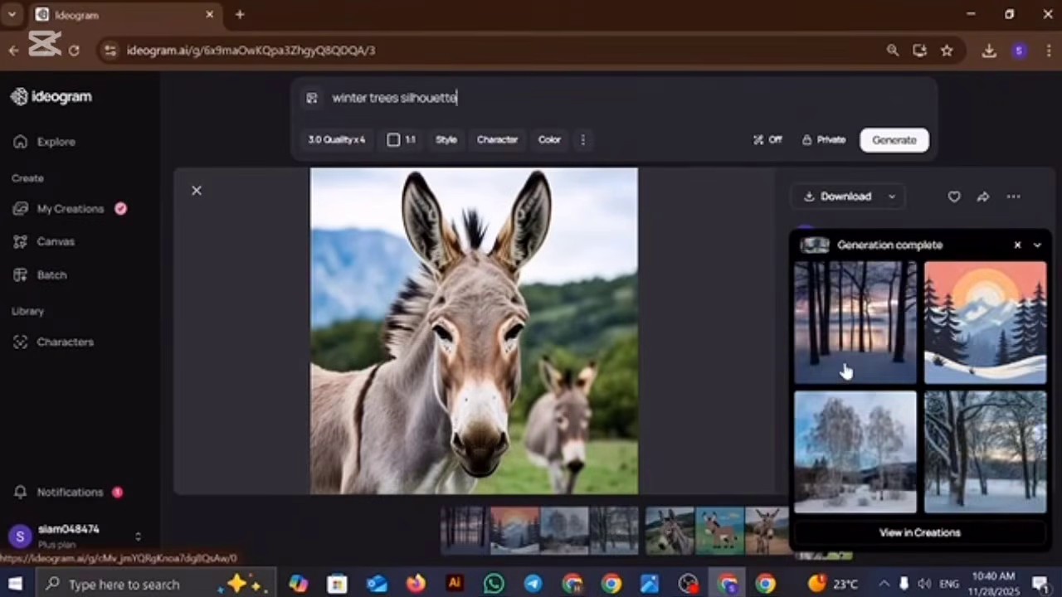
pyautogui.click(858, 349)
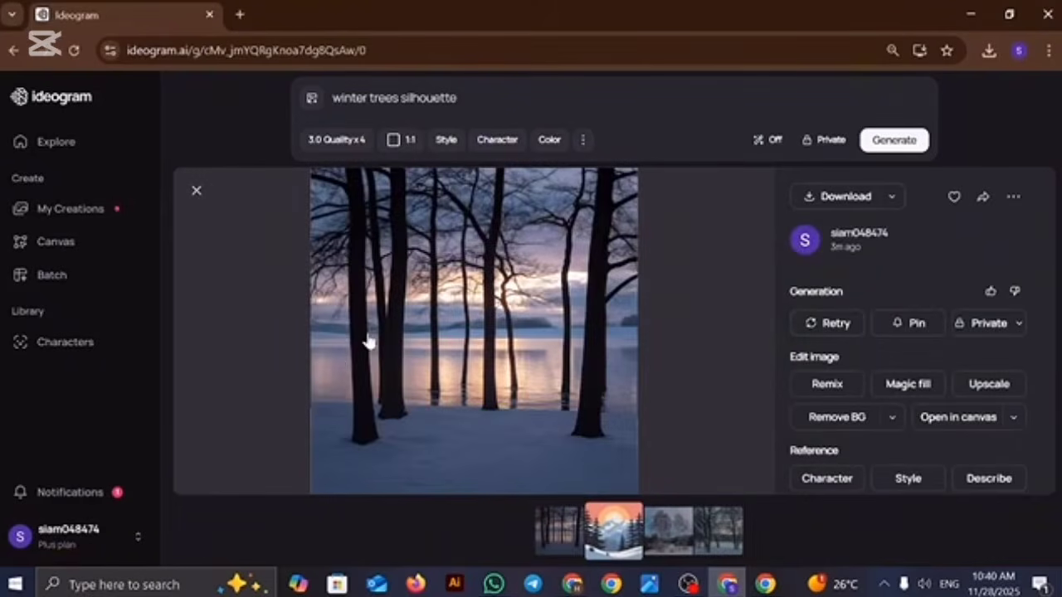
pyautogui.click(851, 203)
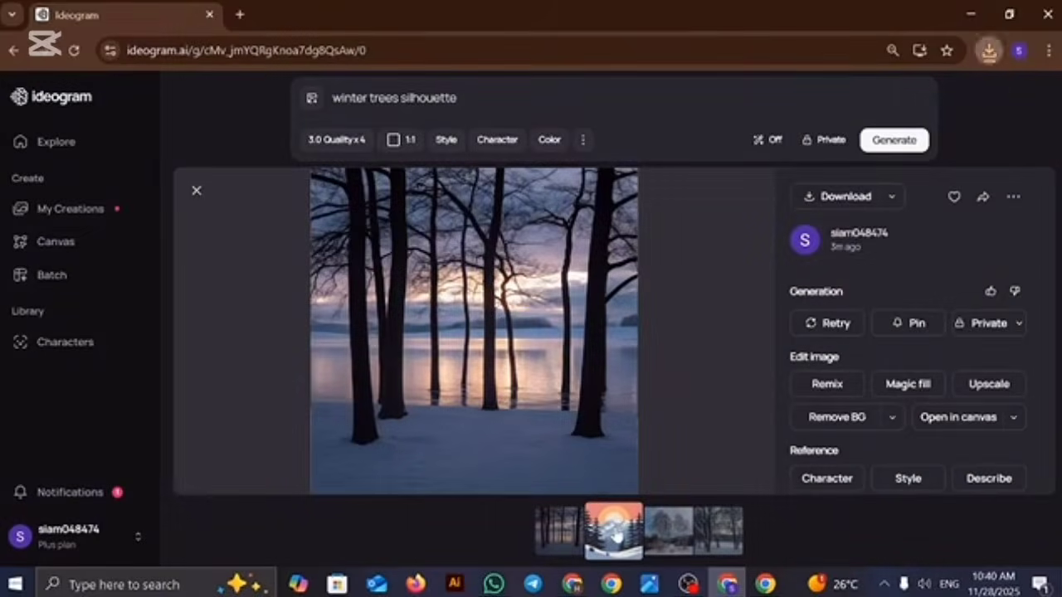
pyautogui.click(616, 537)
pyautogui.click(831, 197)
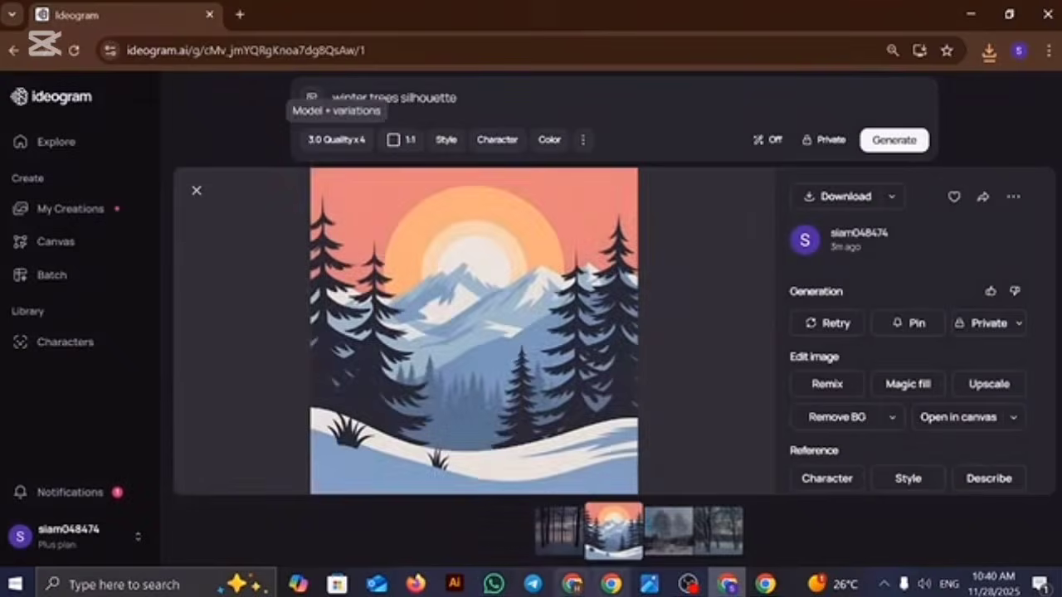
pyautogui.click(654, 537)
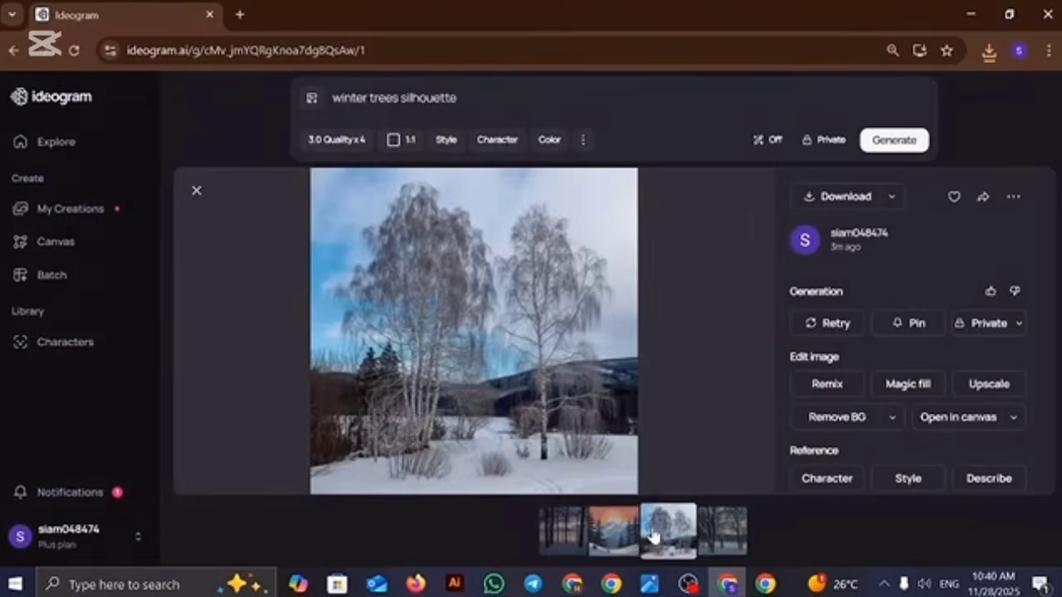
pyautogui.click(844, 206)
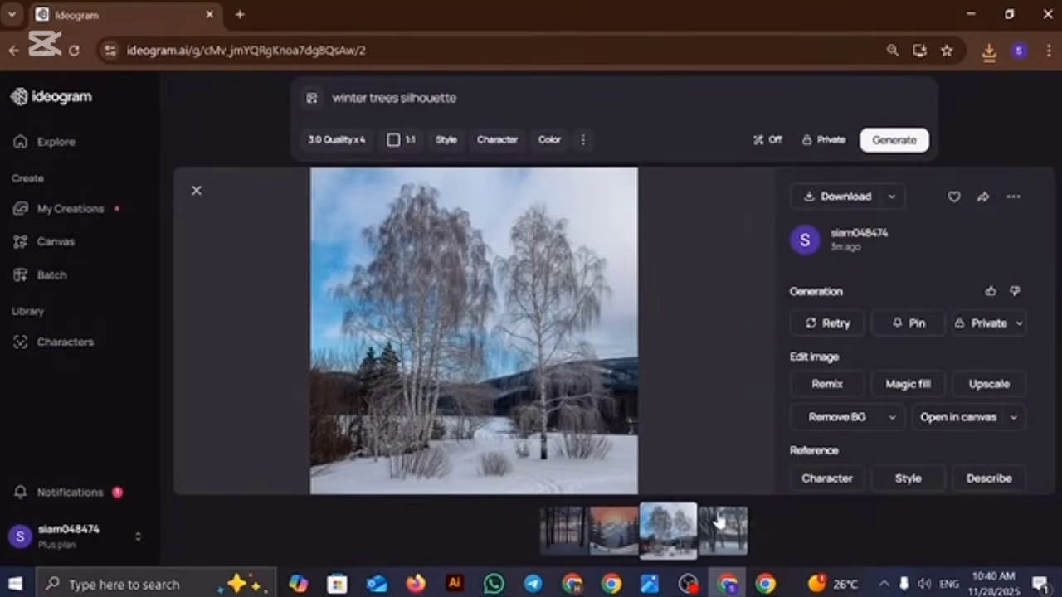
pyautogui.click(721, 529)
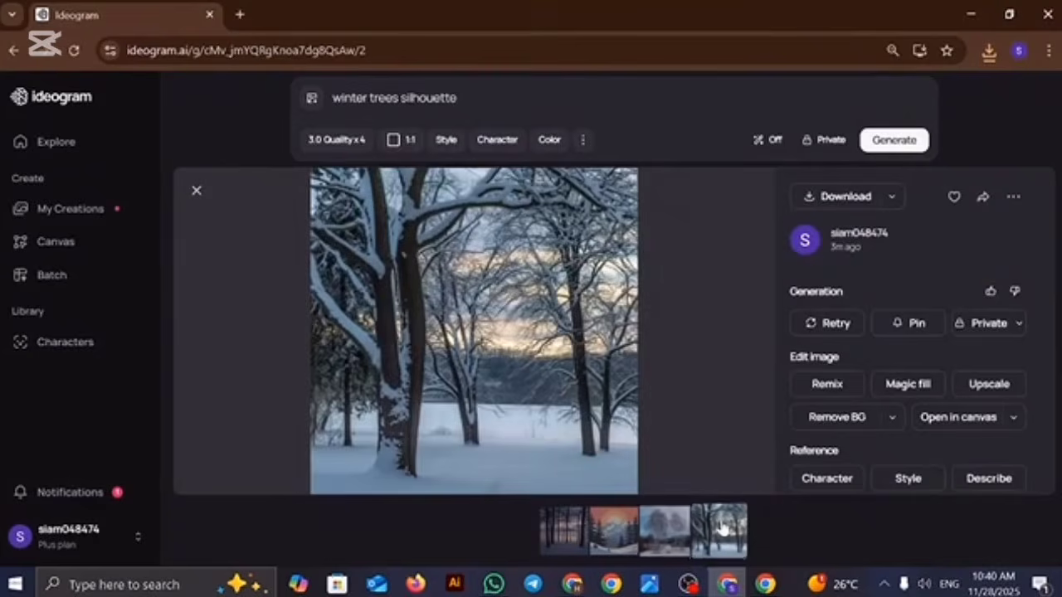
pyautogui.click(830, 196)
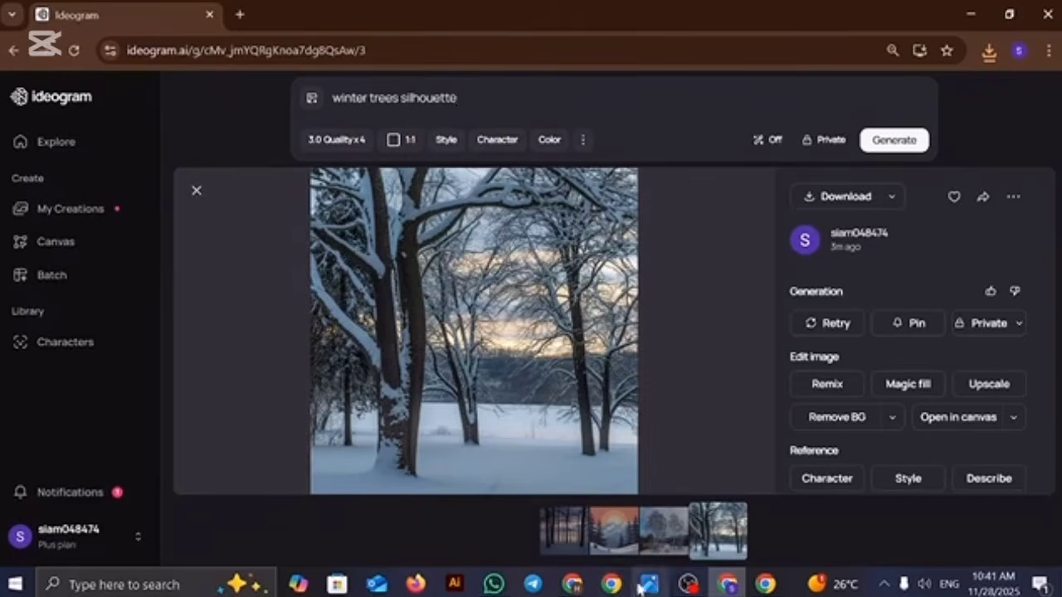
# Step: Copy the Google query "snowfall scane silhouette" into the Ideogram prompt, replacing its text, and generate images
pyautogui.click(585, 587)
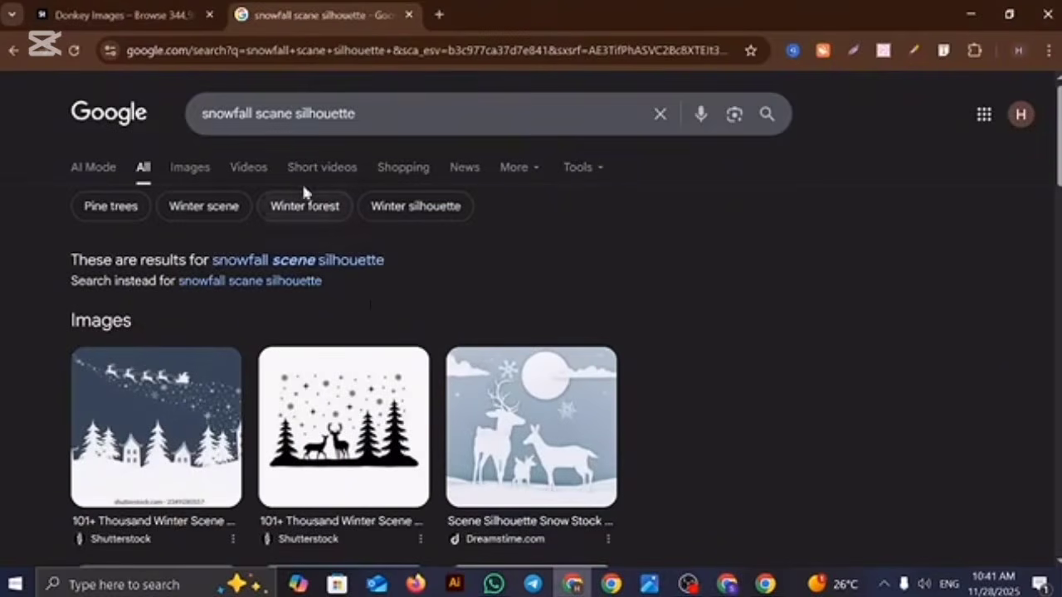
pyautogui.doubleClick(325, 114)
pyautogui.hotkey('ctrl', 'a')
pyautogui.hotkey('ctrl', 'c')
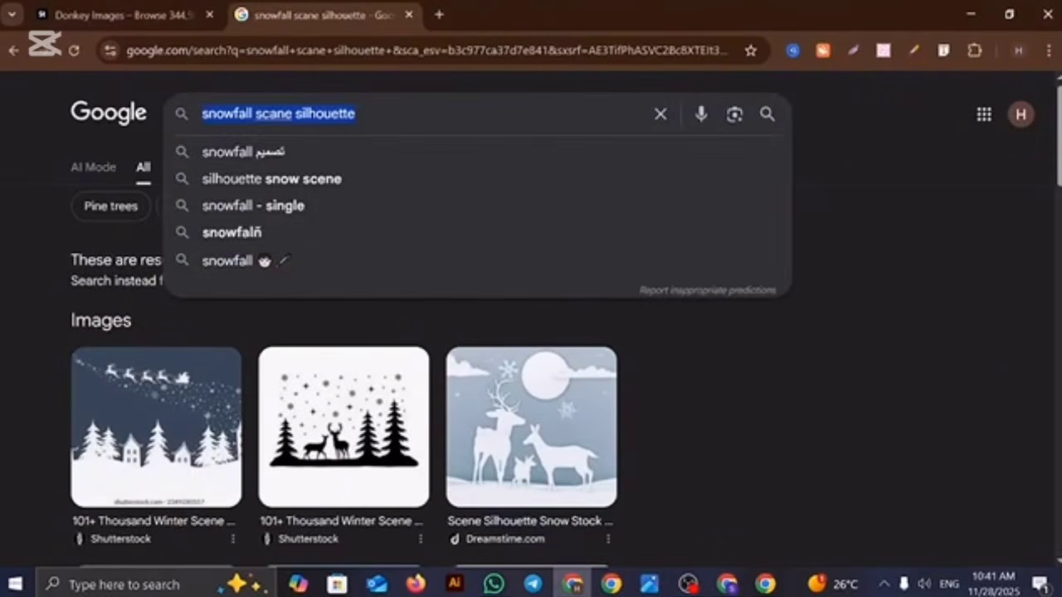
pyautogui.click(728, 585)
pyautogui.tripleClick(455, 98)
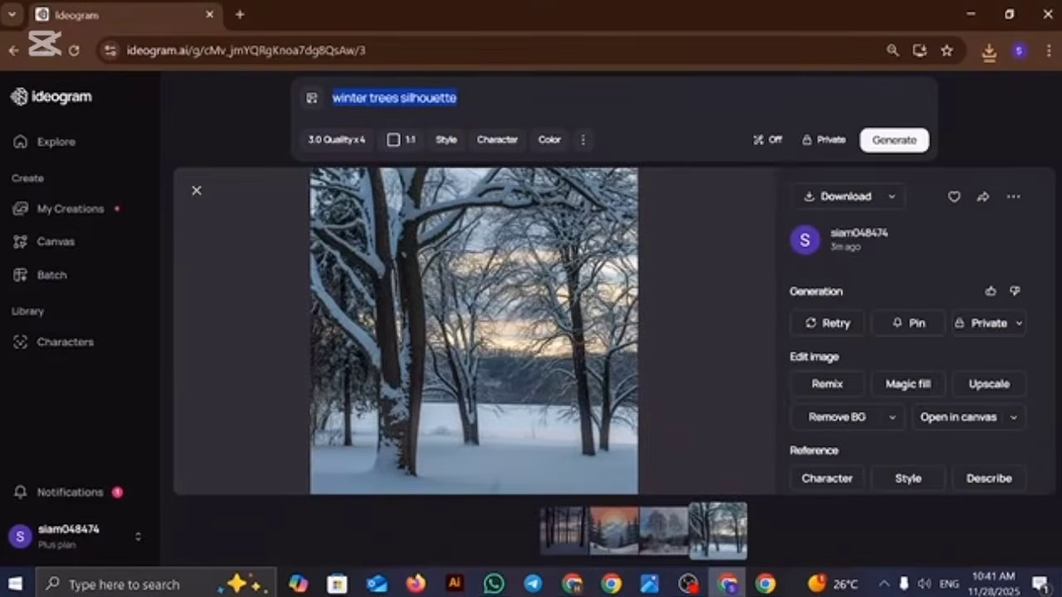
pyautogui.hotkey('ctrl', 'v')
pyautogui.press('Return')
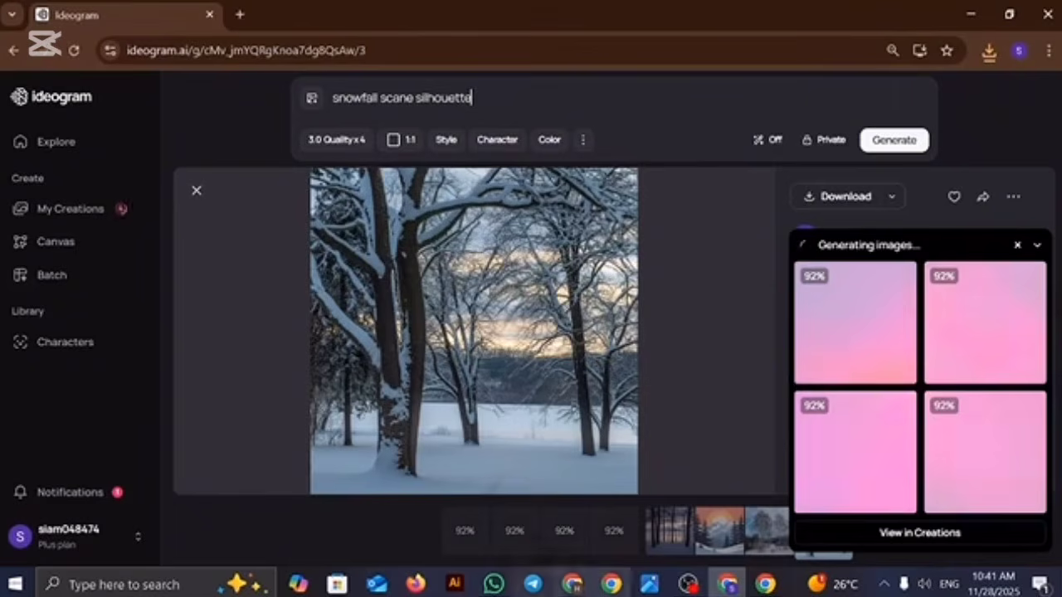
# Step: Return to Google and replace "snowfall scane" in the query with "winter village" to search for "winter village silhouette"
pyautogui.click(587, 587)
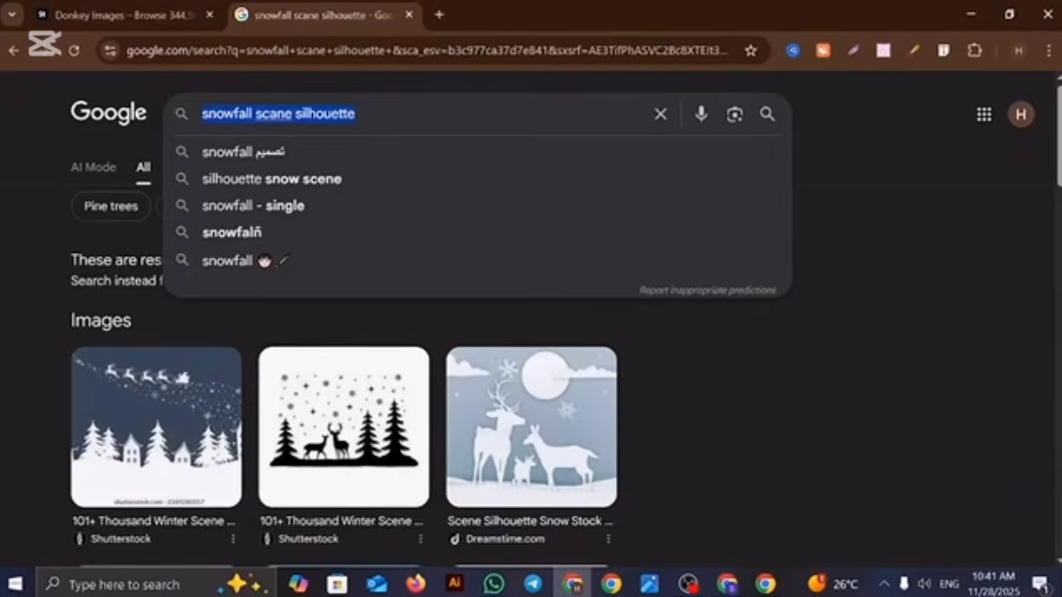
pyautogui.click(289, 113)
pyautogui.moveTo(295, 113); pyautogui.dragTo(147, 113)
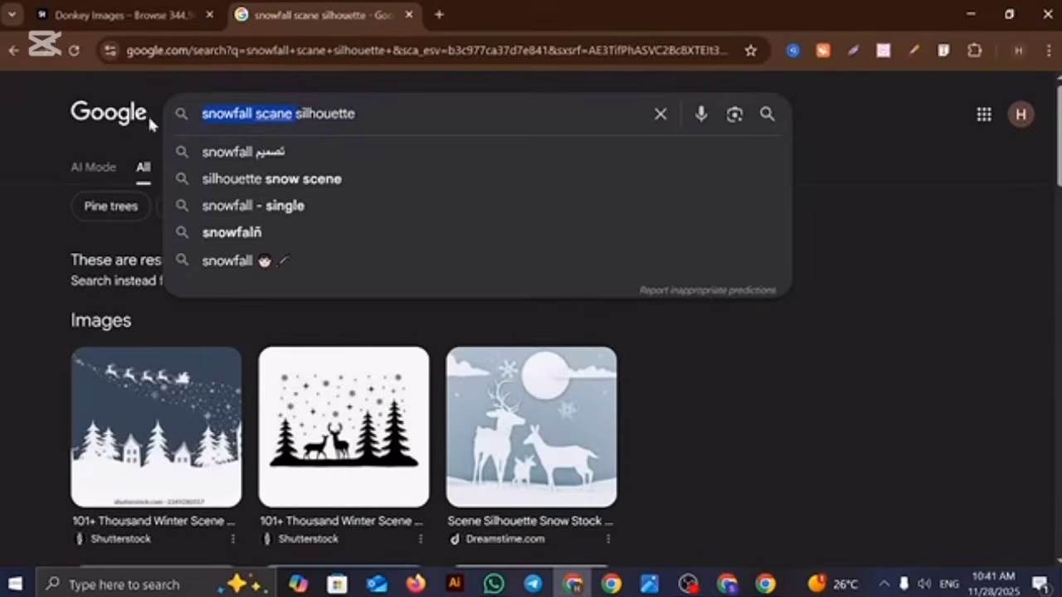
pyautogui.press('BackSpace')
pyautogui.write('winter village')
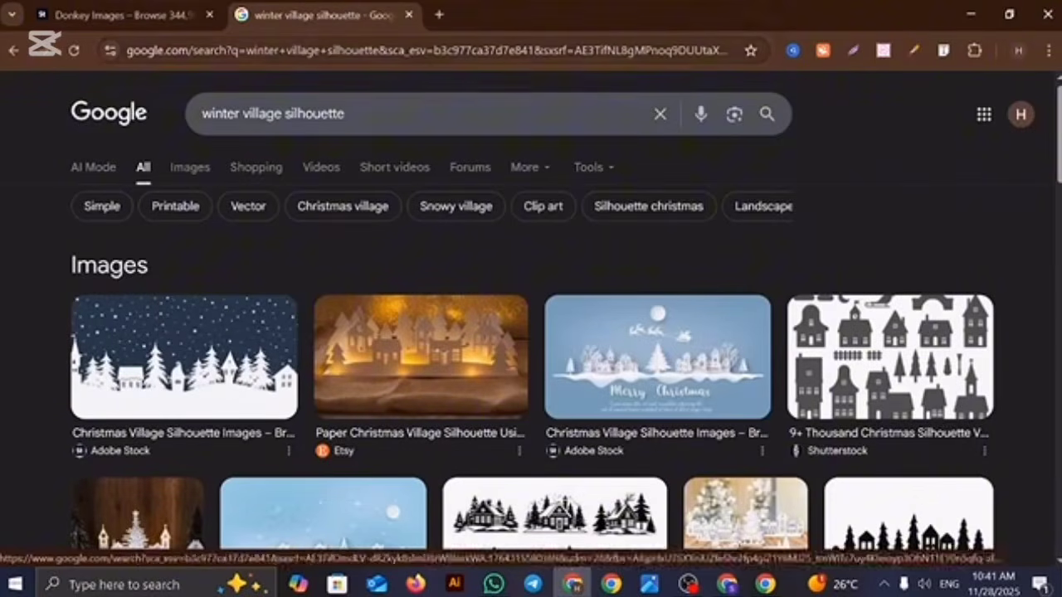
# Step: Copy the query "winter village silhouette" and look through the expanded image results for it
pyautogui.tripleClick(263, 114)
pyautogui.hotkey('ctrl', 'c')
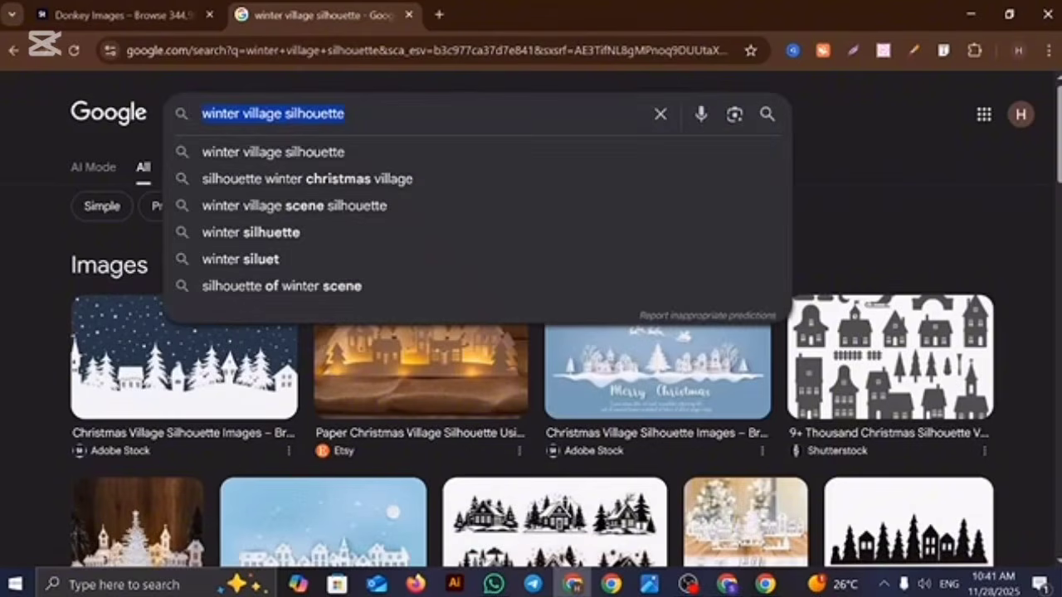
pyautogui.scroll(-2, 564, 442)
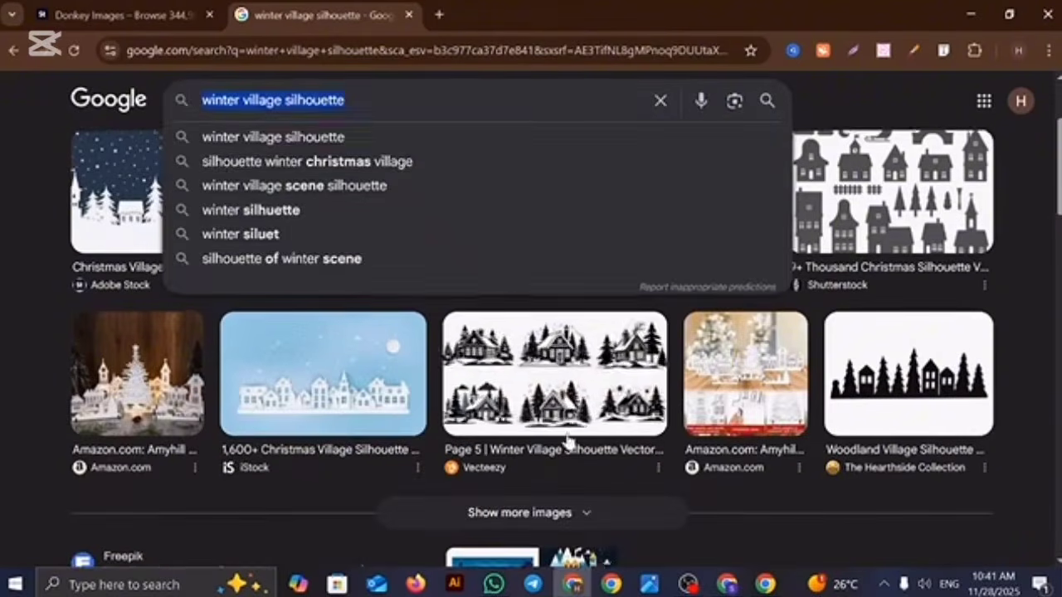
pyautogui.click(1011, 246)
pyautogui.scroll(-1, 675, 344)
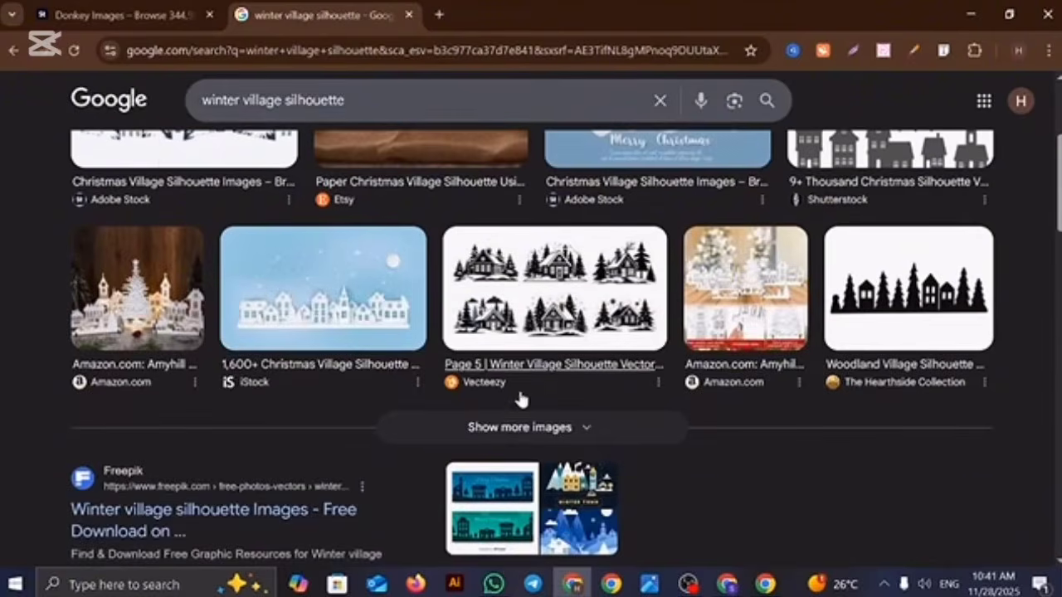
pyautogui.click(517, 428)
pyautogui.scroll(3, 611, 416)
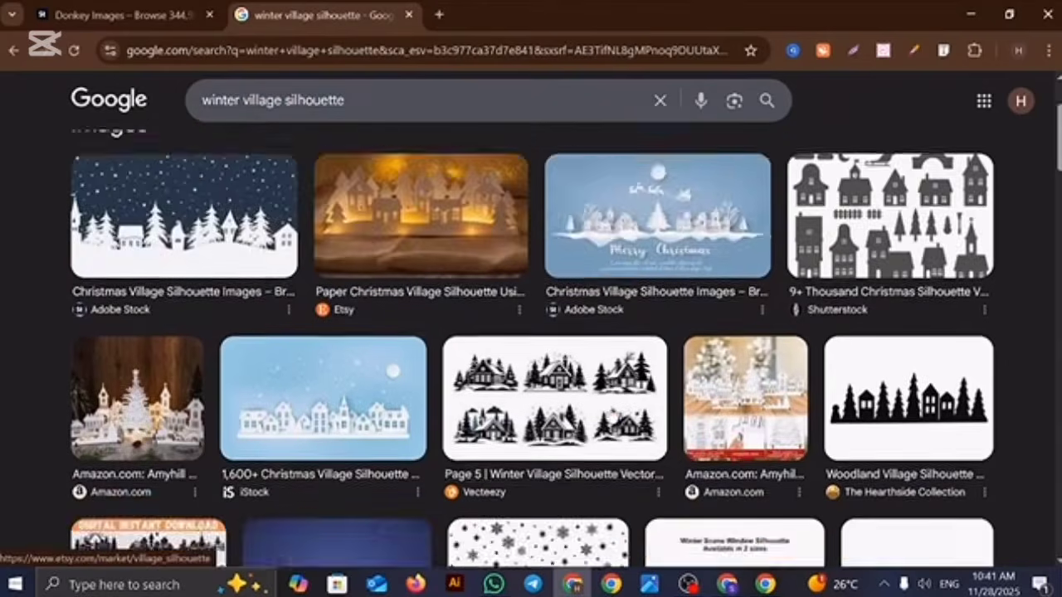
pyautogui.scroll(-10, 611, 416)
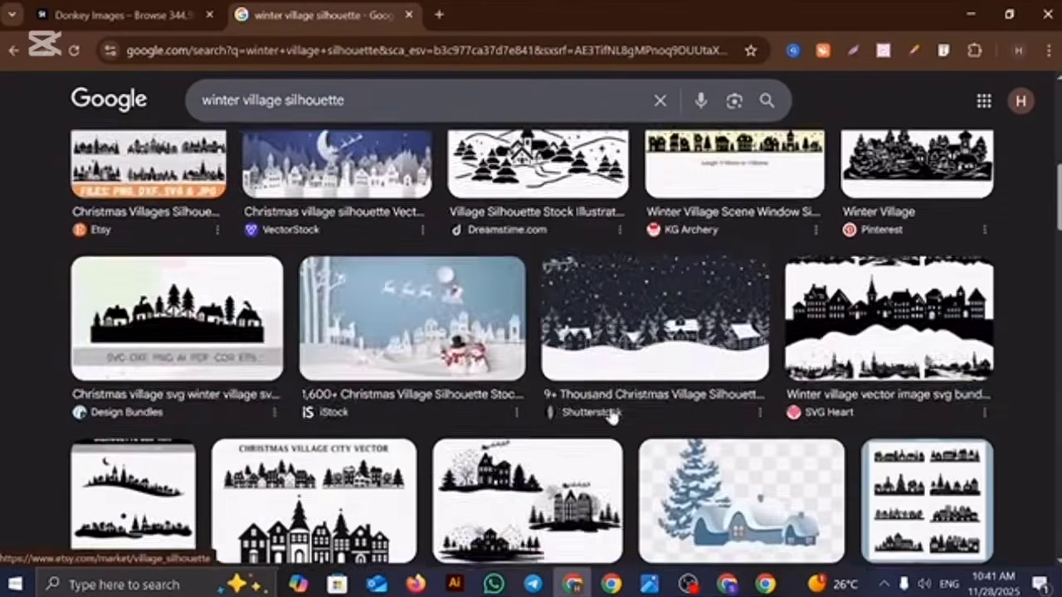
pyautogui.scroll(-7, 611, 416)
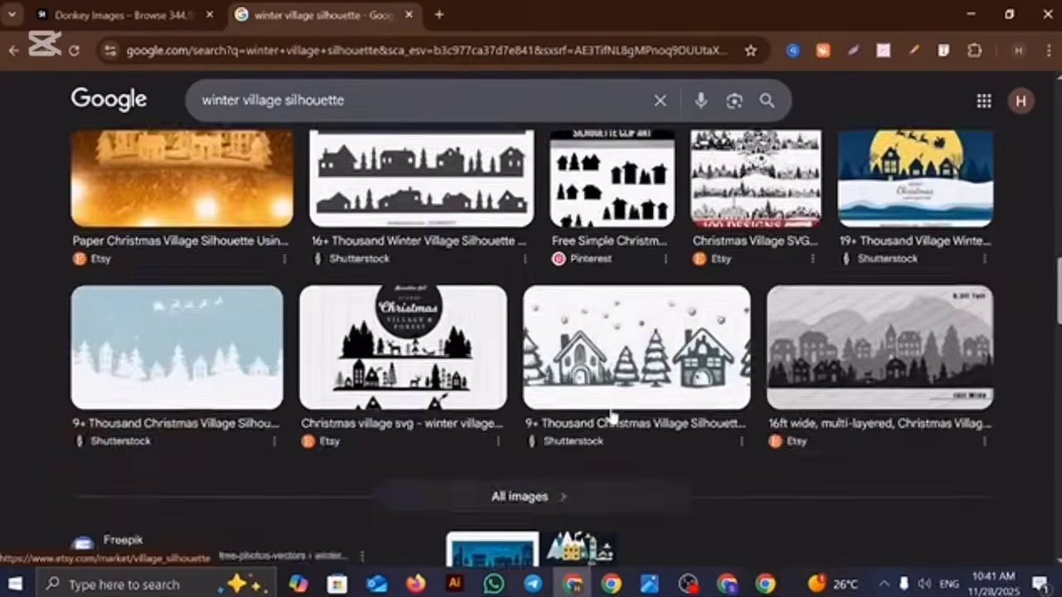
pyautogui.scroll(-2, 611, 416)
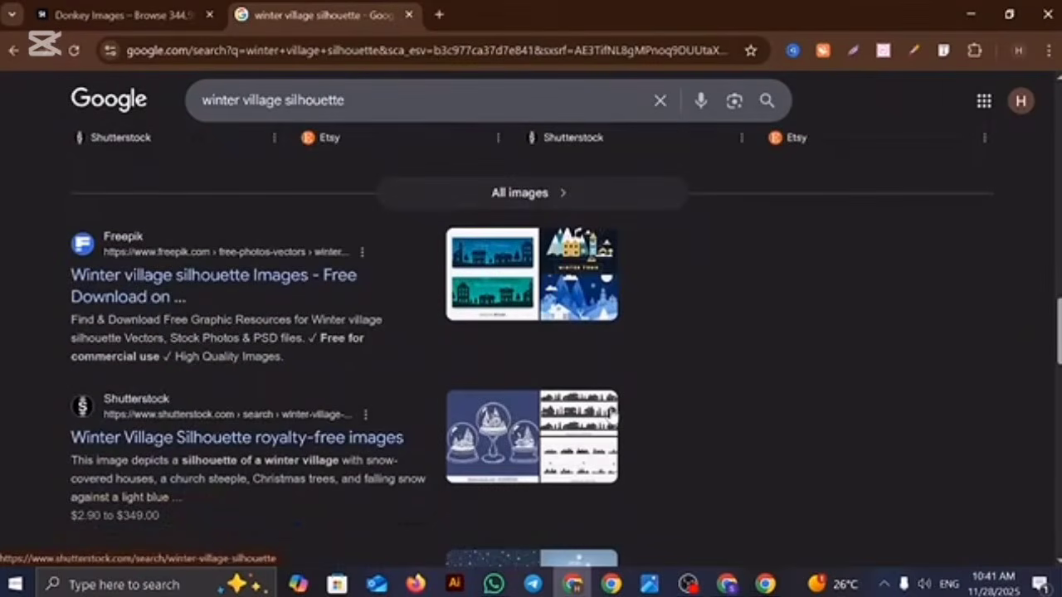
# Step: Switch back to Ideogram, open the generated snowfall scene images and download all four one by one
pyautogui.click(724, 585)
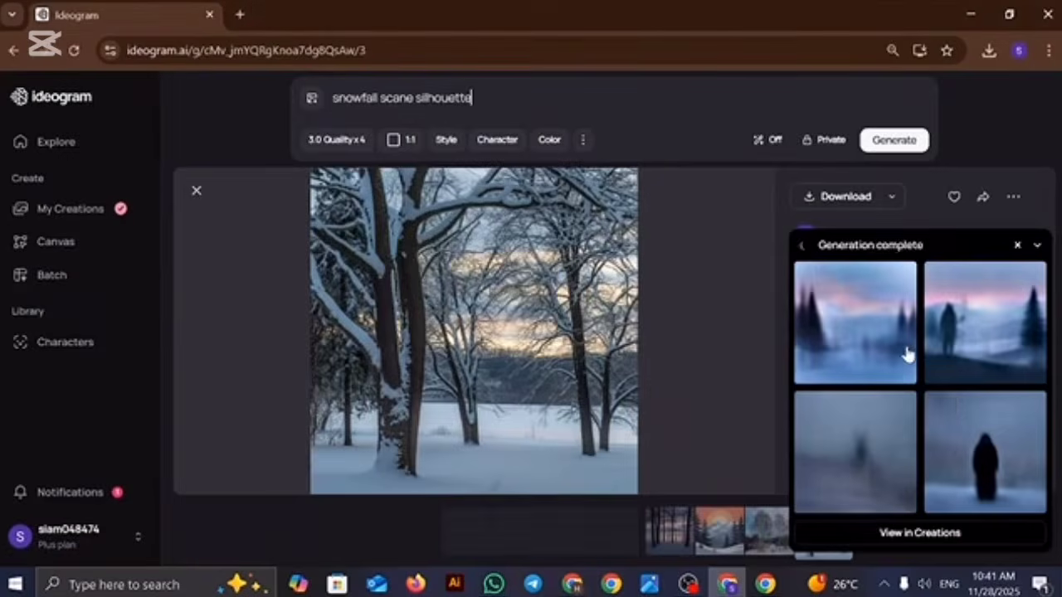
pyautogui.click(878, 348)
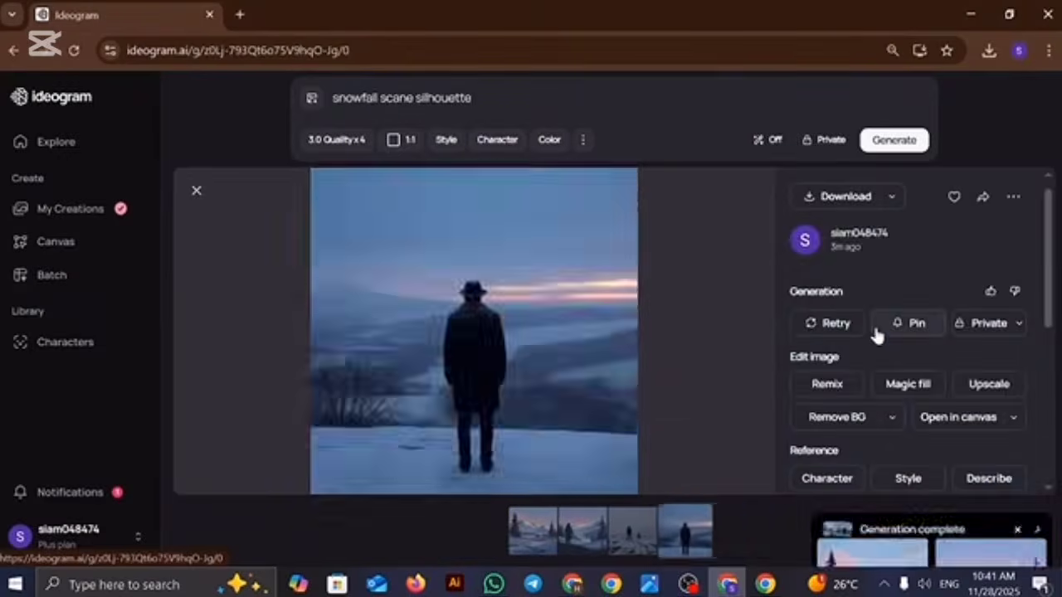
pyautogui.click(859, 197)
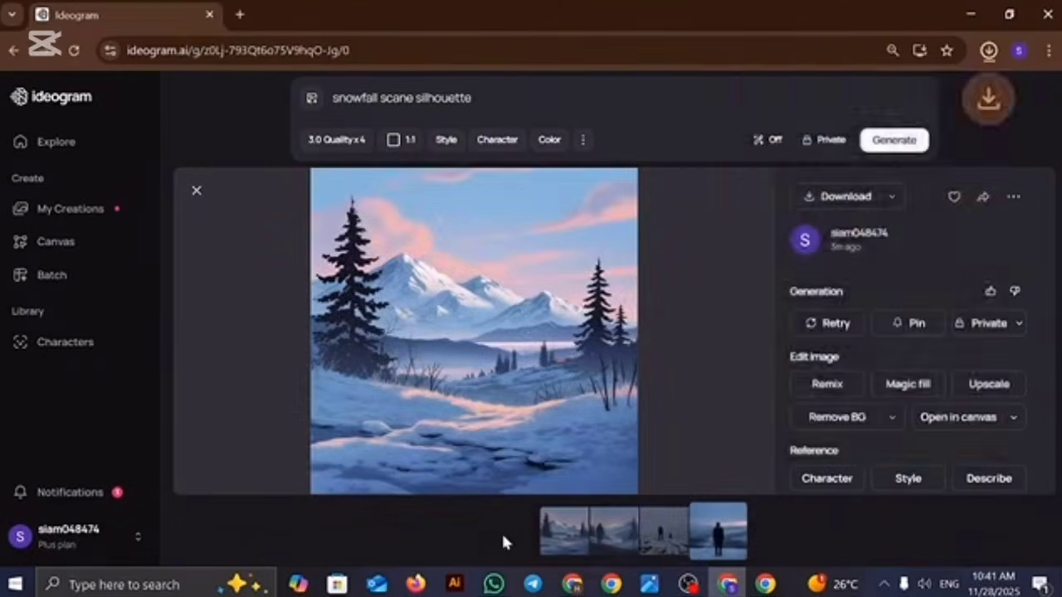
pyautogui.click(604, 537)
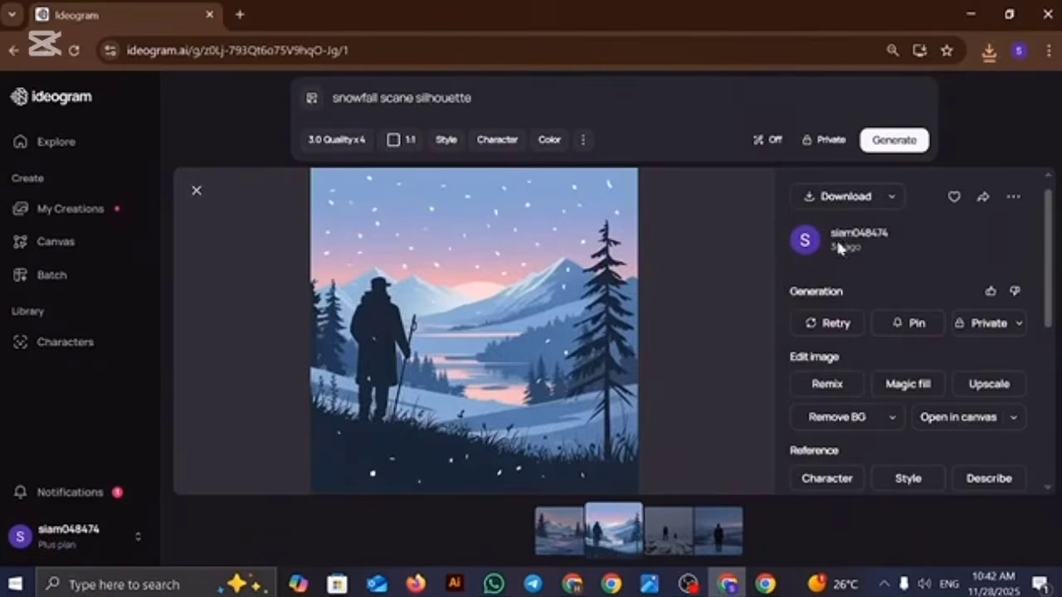
pyautogui.click(822, 197)
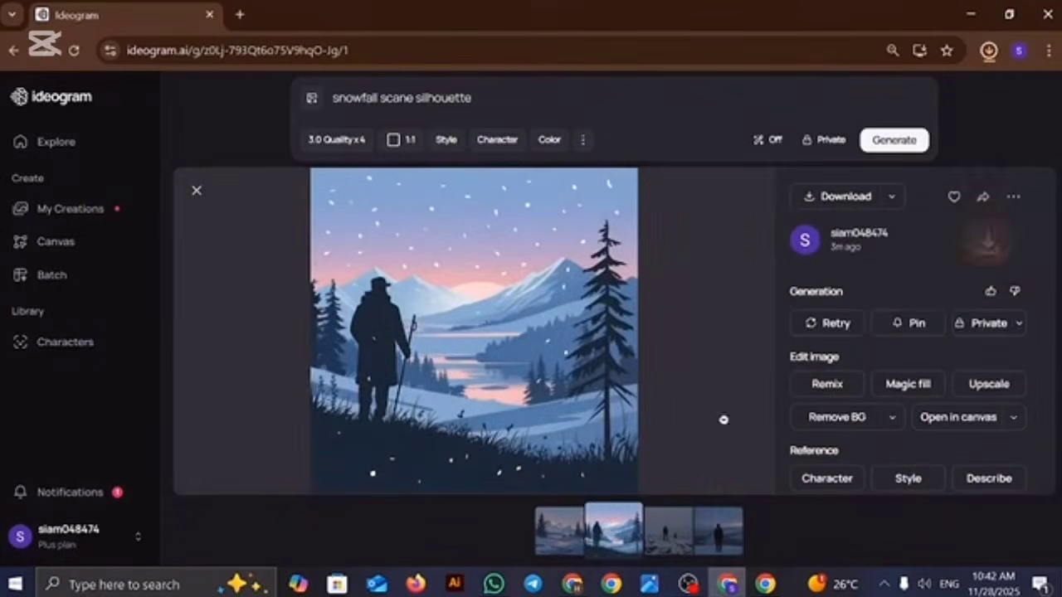
pyautogui.click(663, 540)
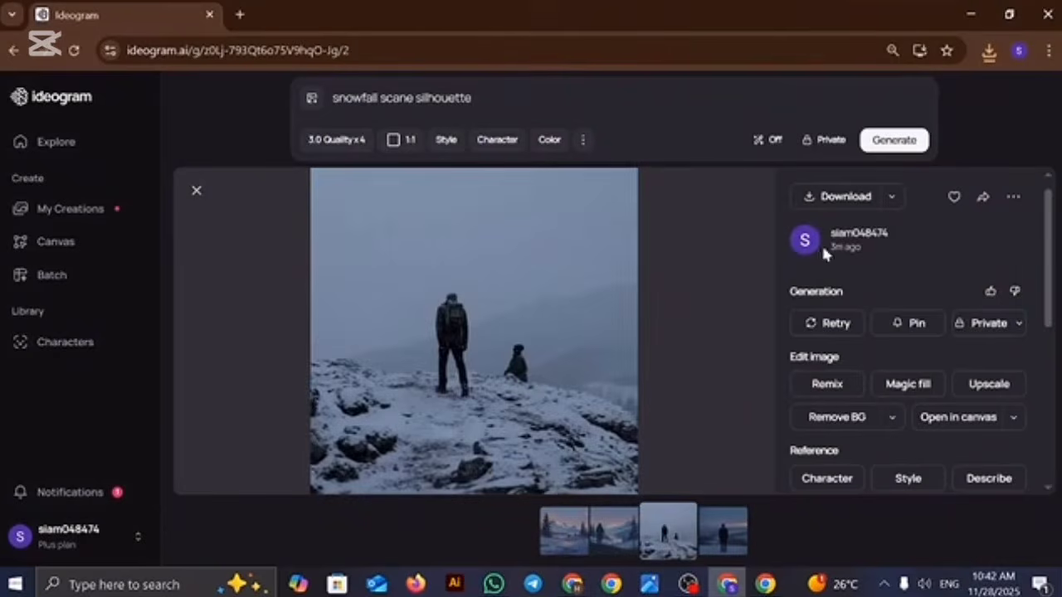
pyautogui.click(840, 199)
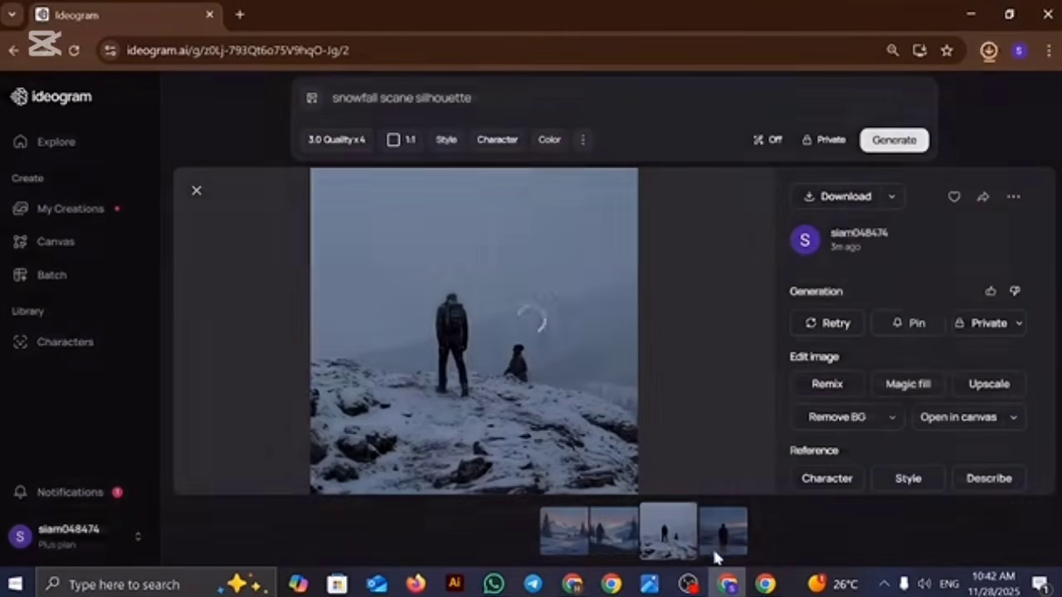
pyautogui.click(722, 536)
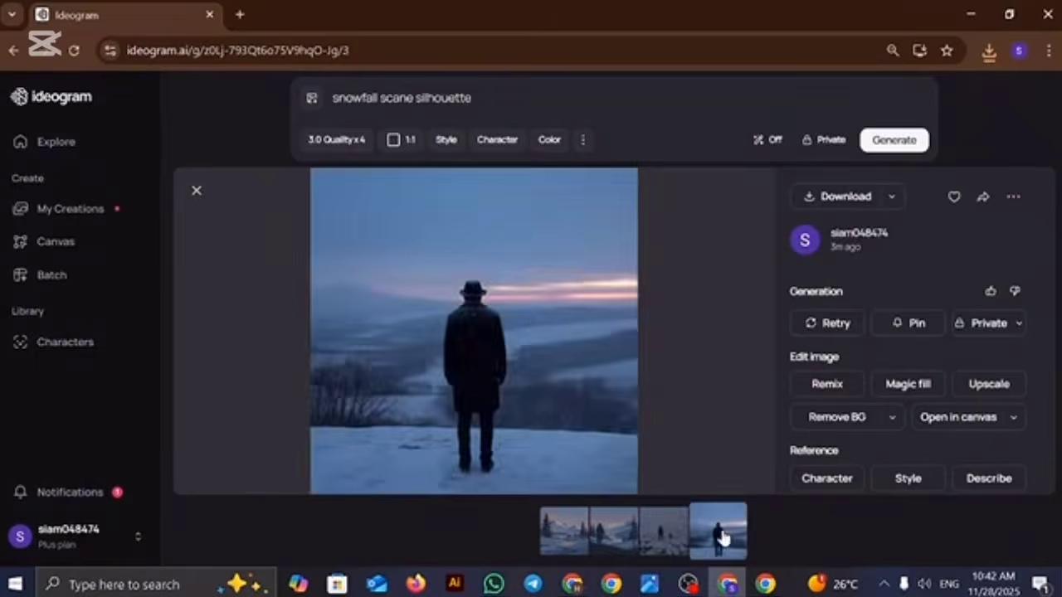
pyautogui.click(839, 199)
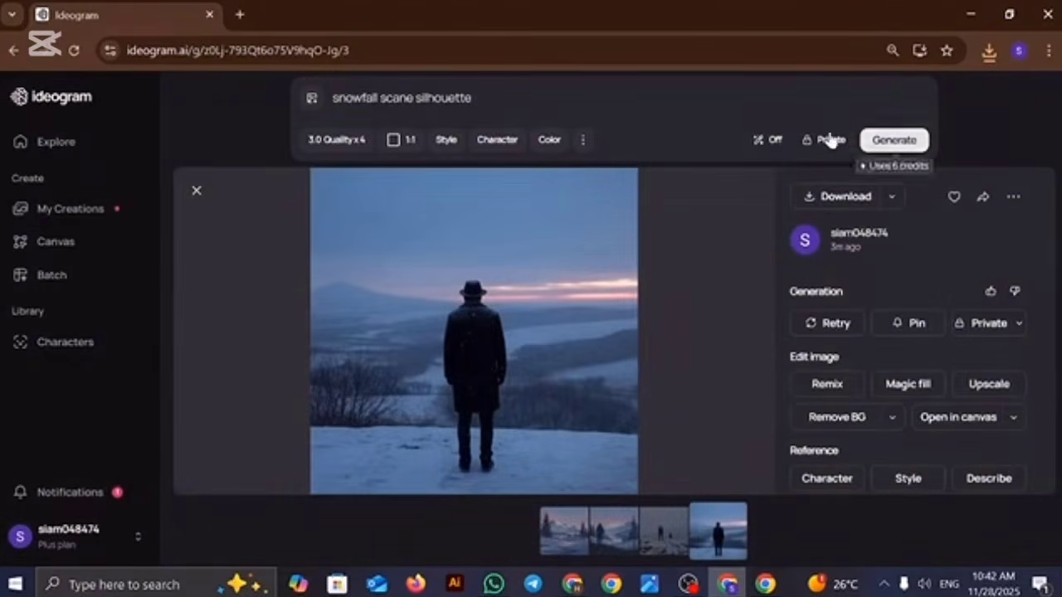
# Step: Replace the Ideogram prompt with the copied text "winter village silhouette" and generate the images
pyautogui.moveTo(333, 97); pyautogui.dragTo(472, 98)
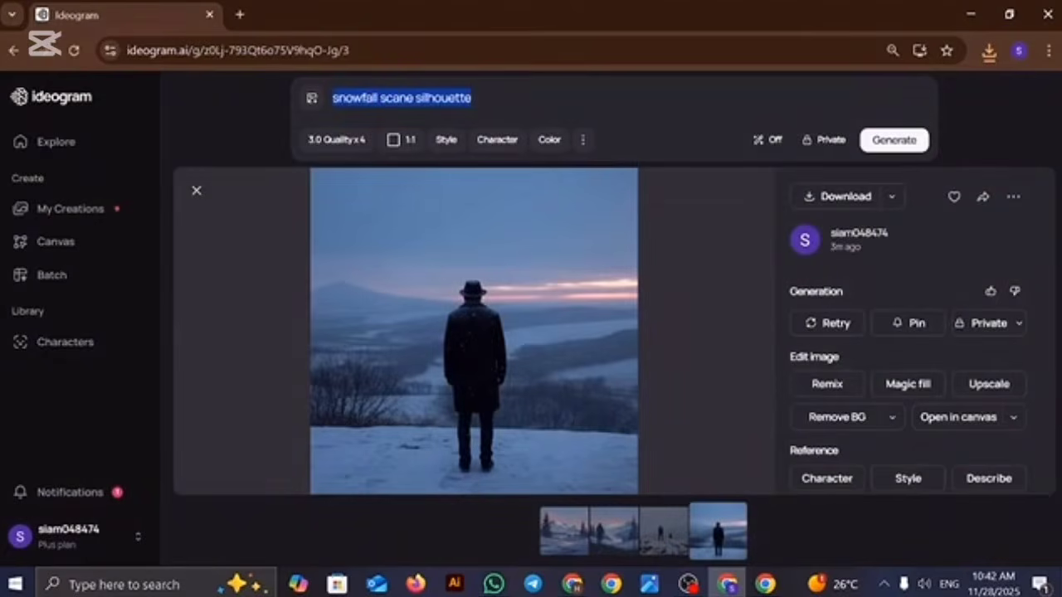
pyautogui.hotkey('ctrl', 'v')
pyautogui.press('Return')
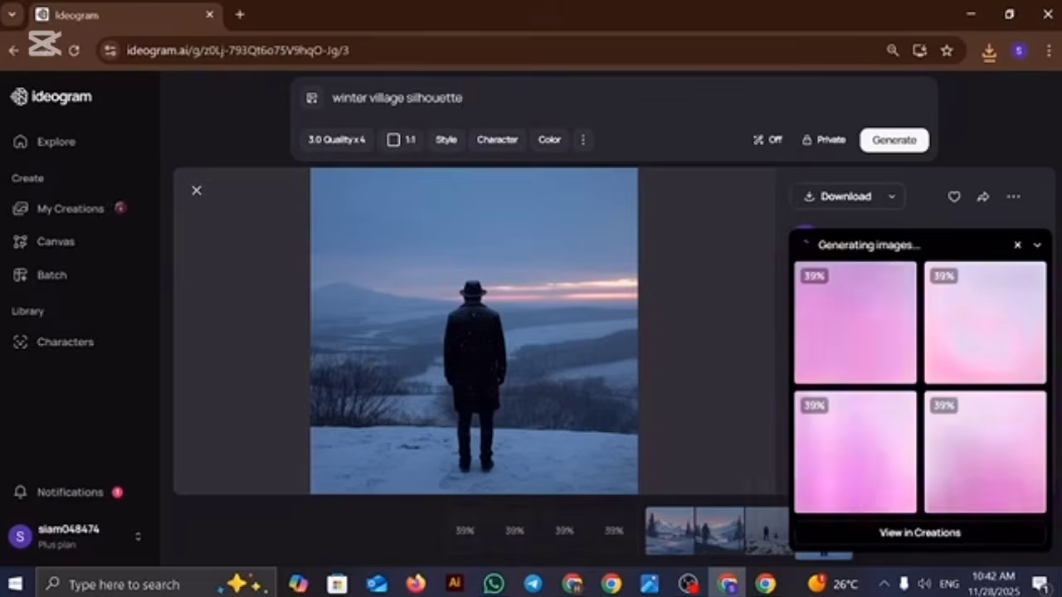
# Step: Replace "winter village" in the prompt with "snowman" so it reads "snowman silhouette"
pyautogui.moveTo(404, 98); pyautogui.dragTo(329, 99)
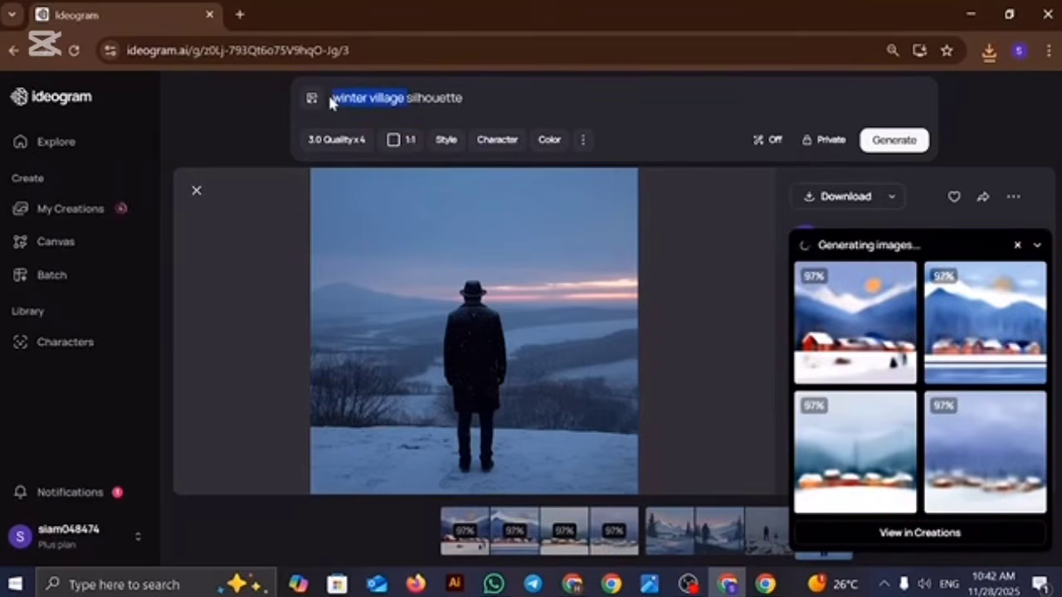
pyautogui.press('BackSpace')
pyautogui.write('snowman')
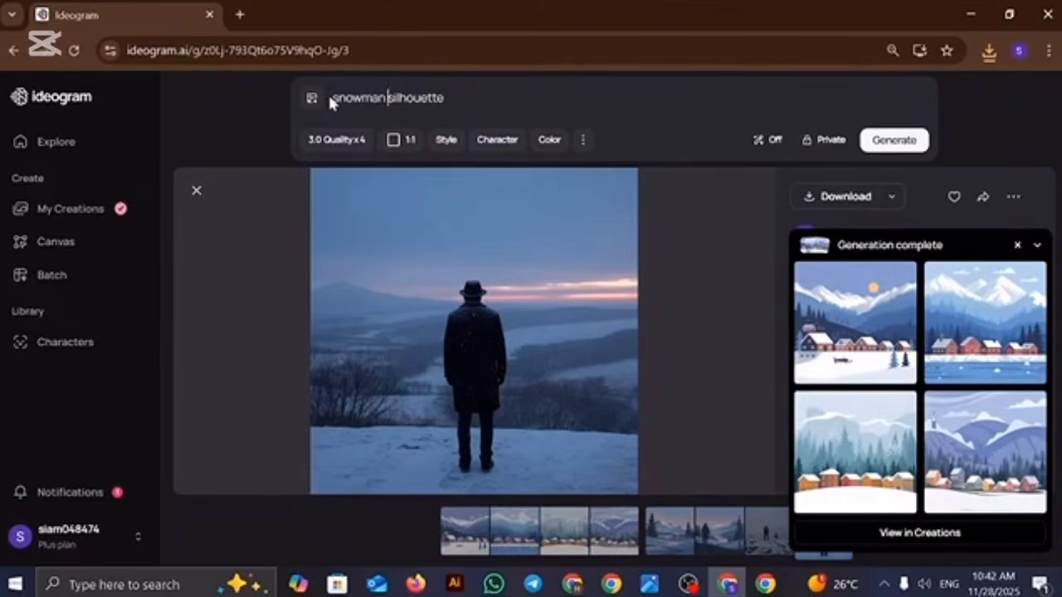
# Step: Open the generated winter village images and download each of the four
pyautogui.click(850, 326)
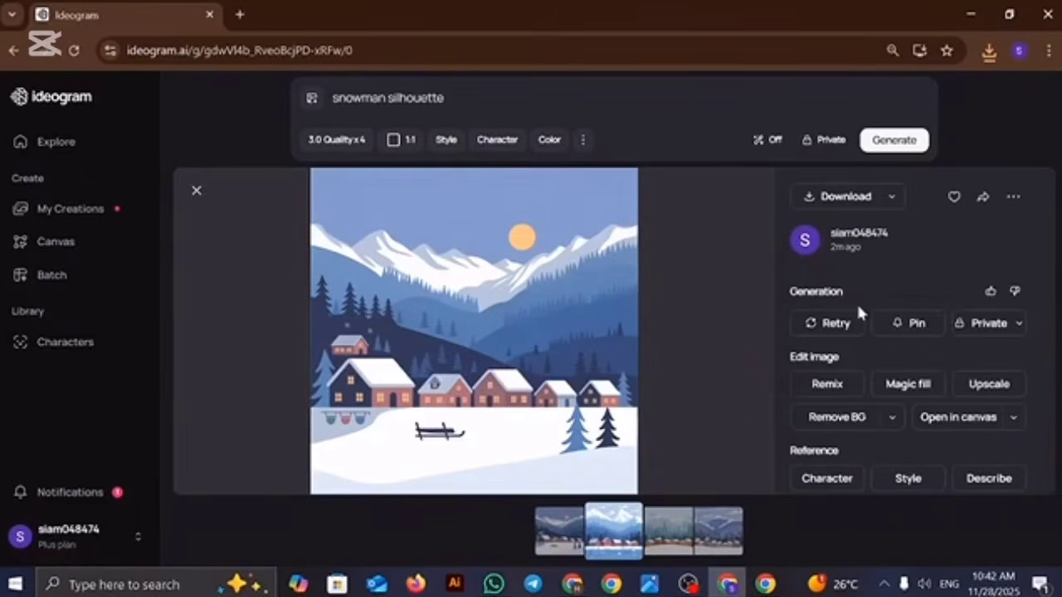
pyautogui.click(828, 197)
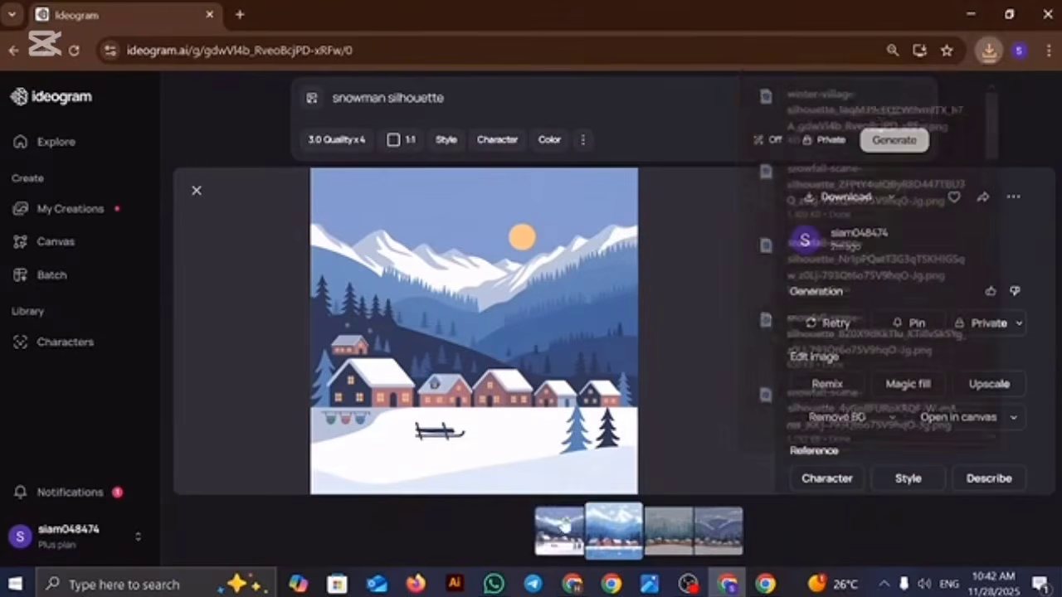
pyautogui.click(607, 529)
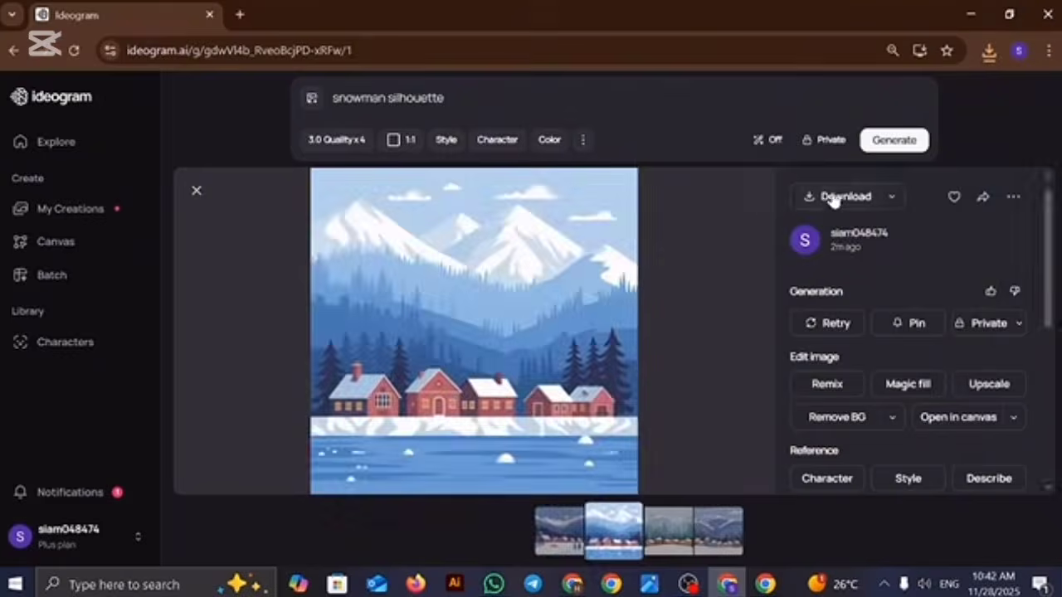
pyautogui.click(840, 196)
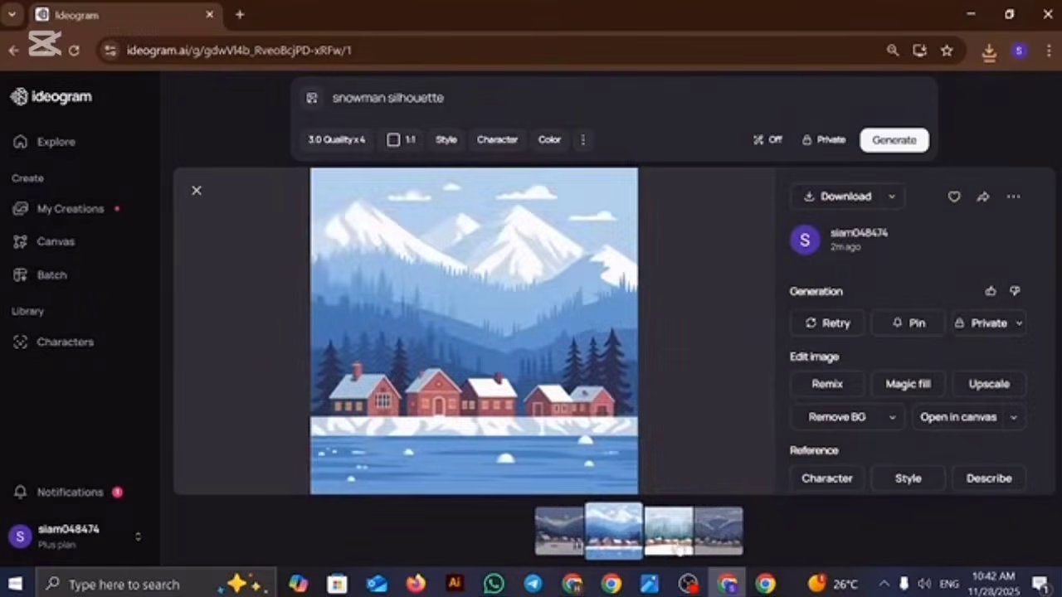
pyautogui.click(677, 535)
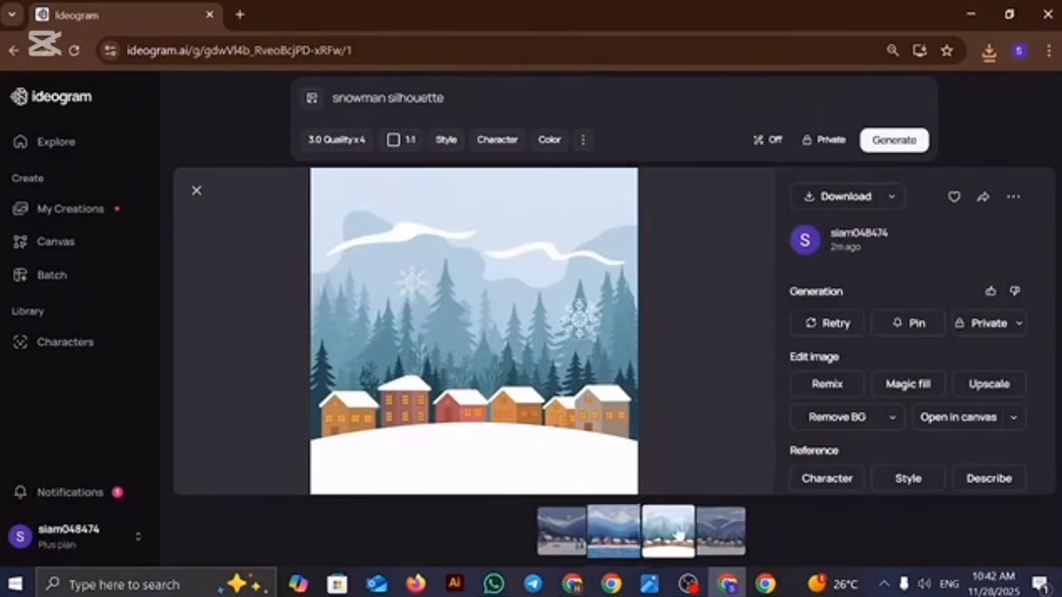
pyautogui.click(839, 199)
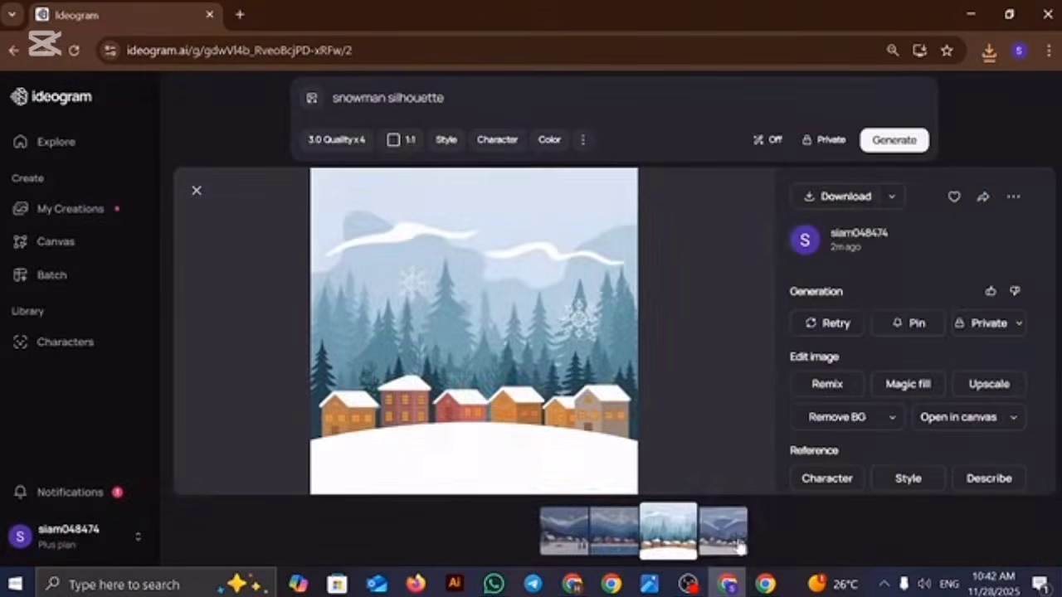
pyautogui.click(707, 535)
pyautogui.click(832, 196)
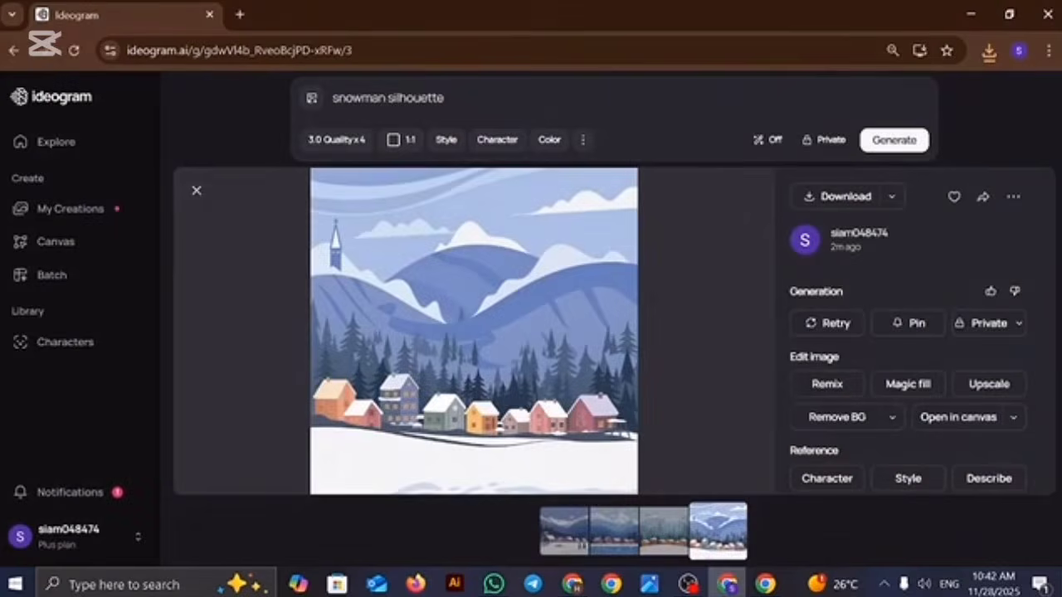
# Step: Generate images from the "snowman silhouette" prompt and change the prompt text to "deer in winter forest silhouette"
pyautogui.click(894, 139)
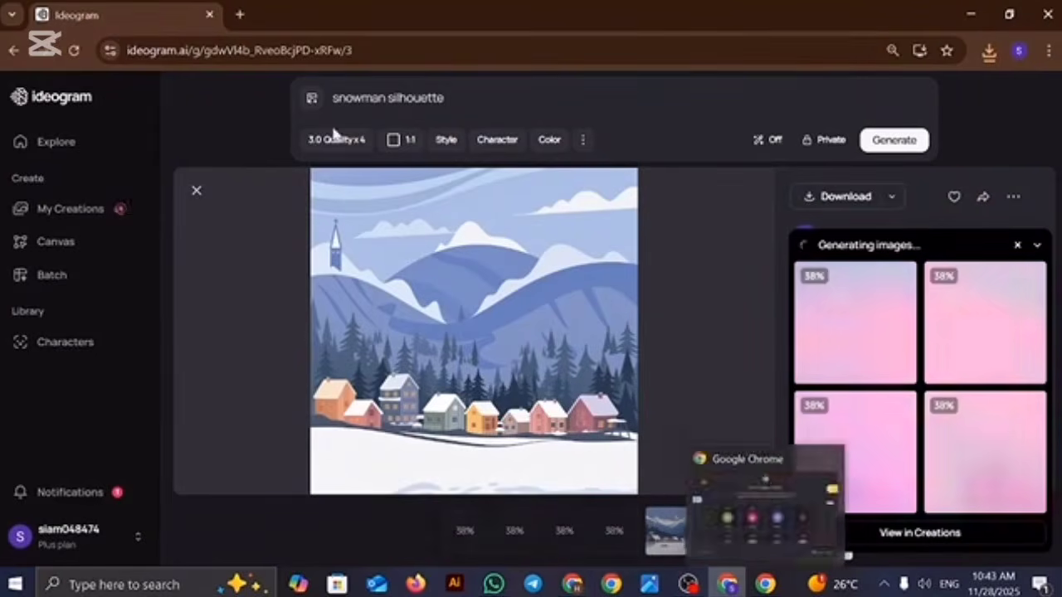
pyautogui.moveTo(386, 97); pyautogui.dragTo(277, 100)
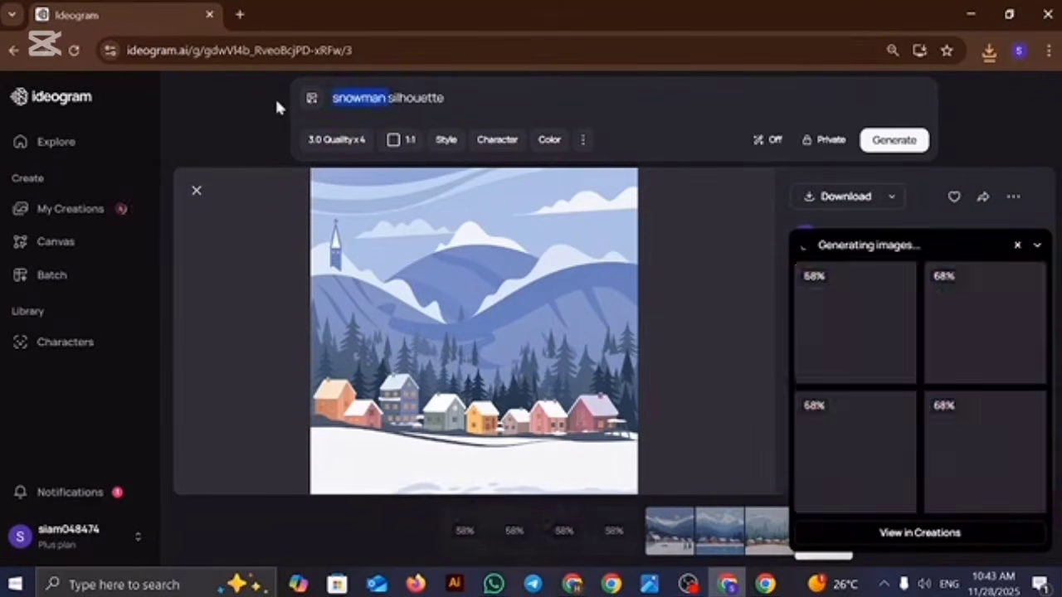
pyautogui.write('deer in')
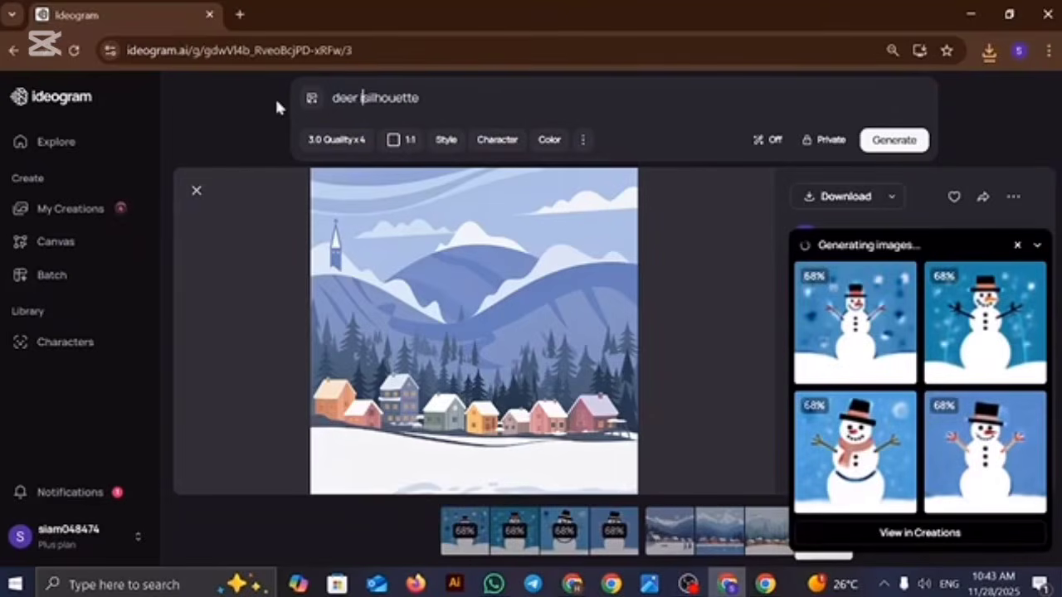
pyautogui.write(' winte')
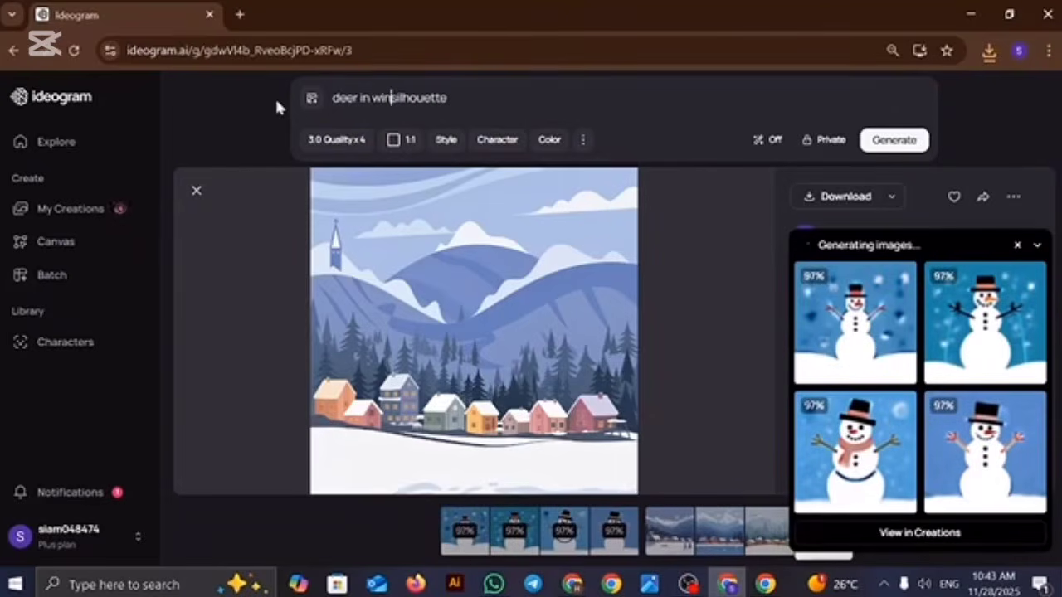
pyautogui.write('r forest')
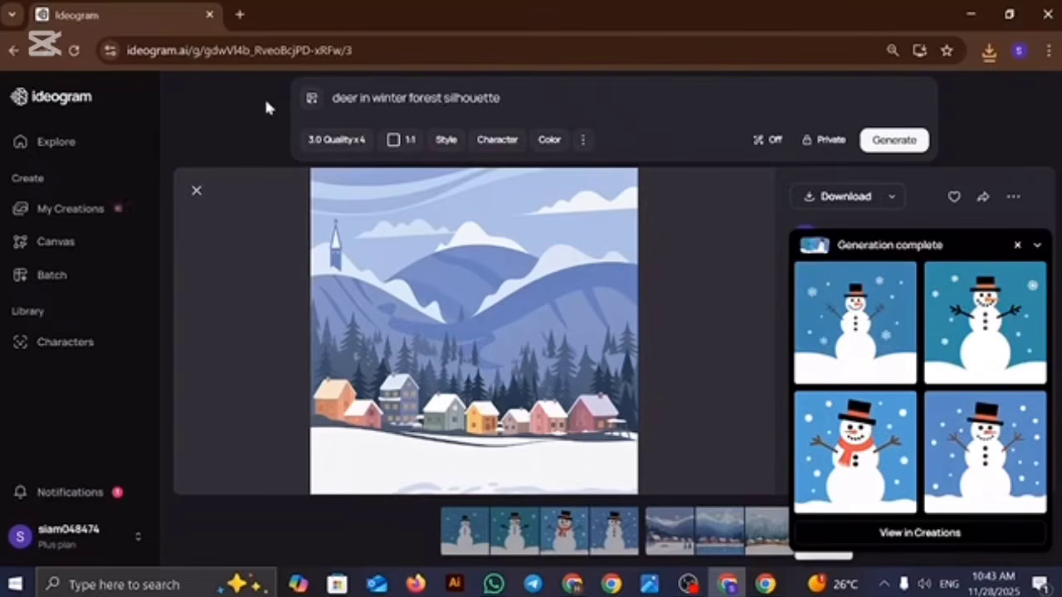
# Step: Open the generated snowman images and download each of the four
pyautogui.click(874, 332)
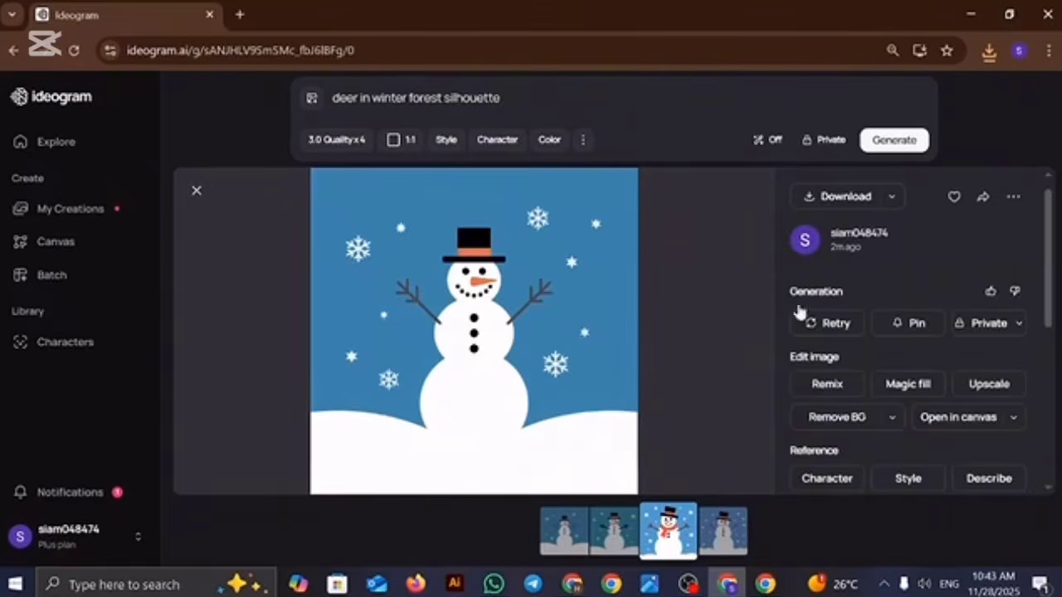
pyautogui.click(846, 196)
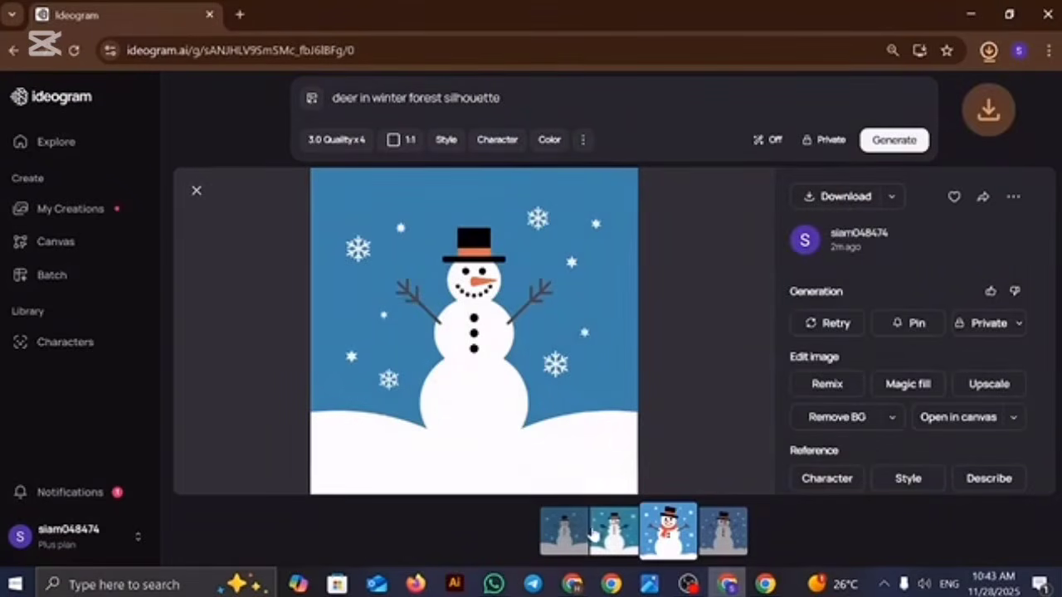
pyautogui.click(615, 531)
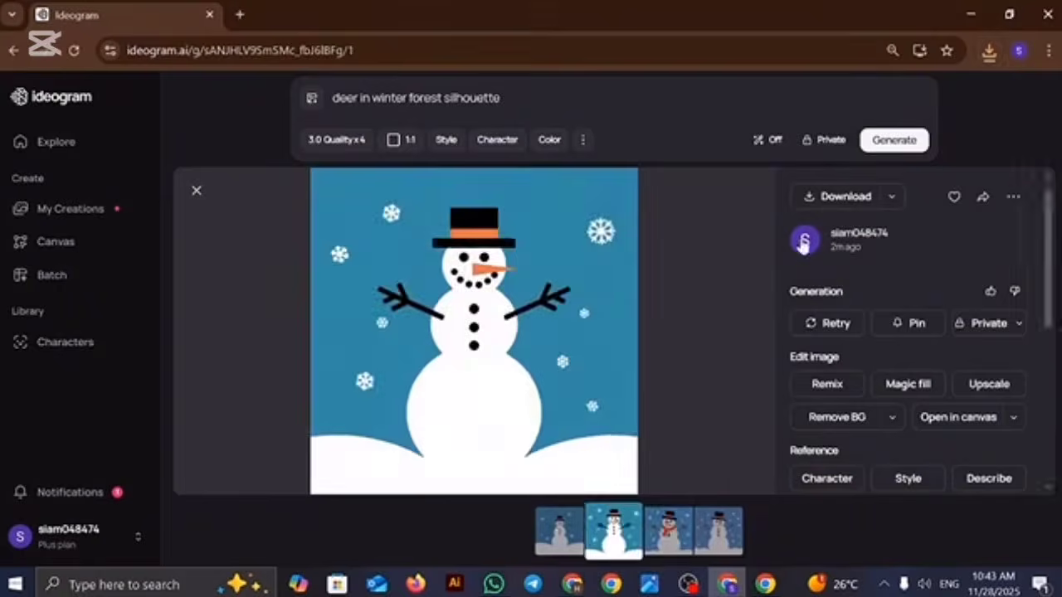
pyautogui.click(828, 194)
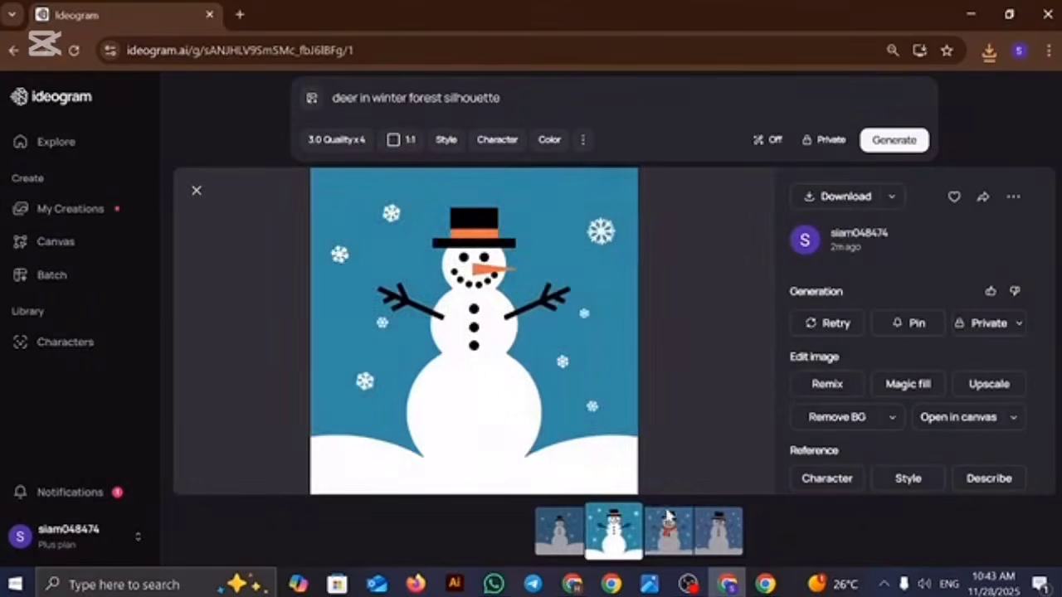
pyautogui.press('Right')
pyautogui.click(839, 196)
pyautogui.click(723, 540)
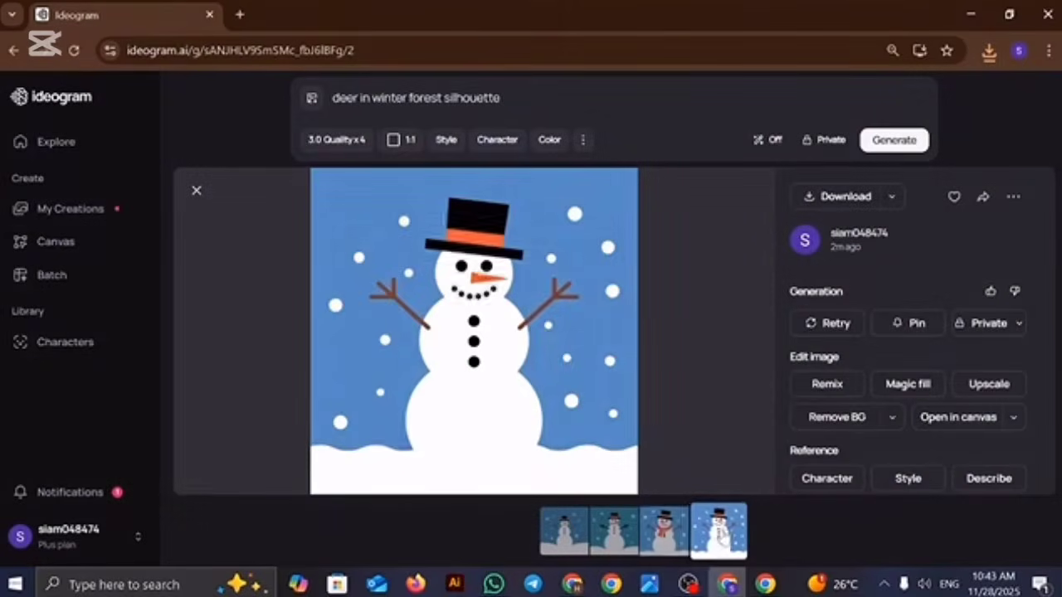
pyautogui.click(855, 199)
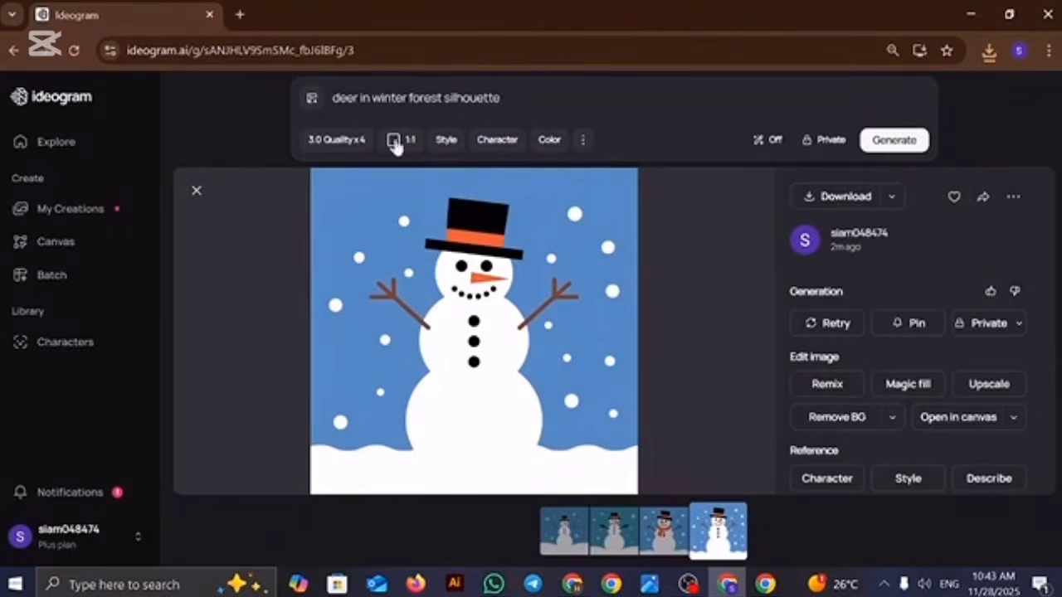
# Step: Generate images from the "deer in winter forest silhouette" prompt and download all four results
pyautogui.tripleClick(426, 98)
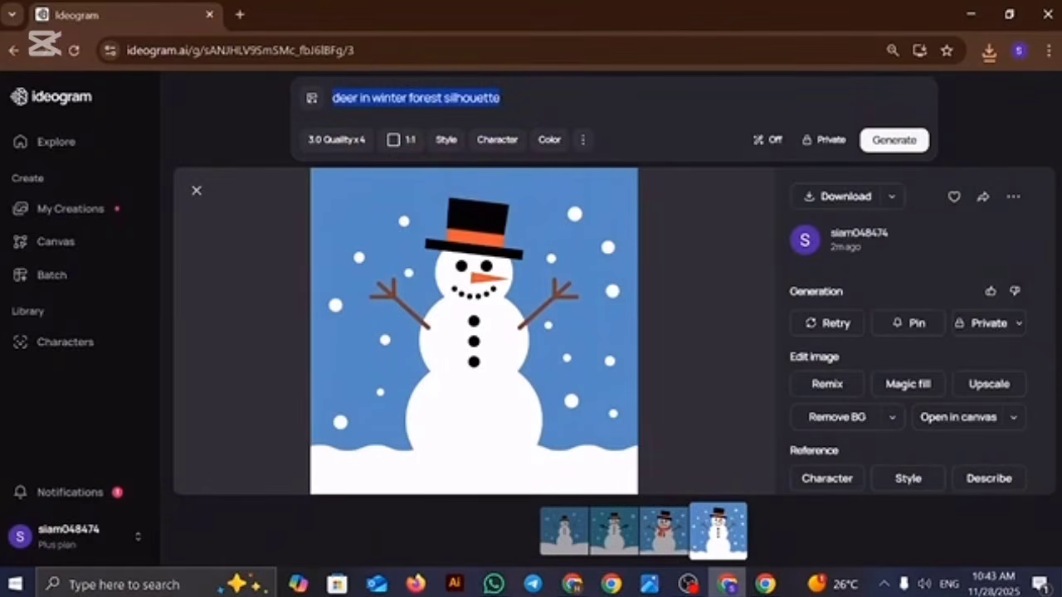
pyautogui.click(909, 141)
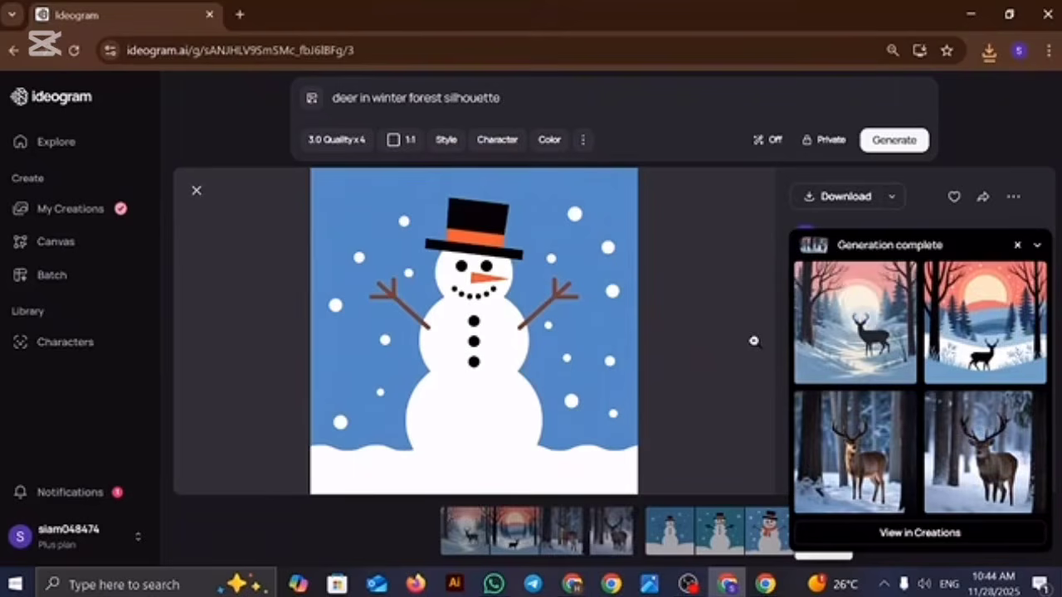
pyautogui.click(881, 332)
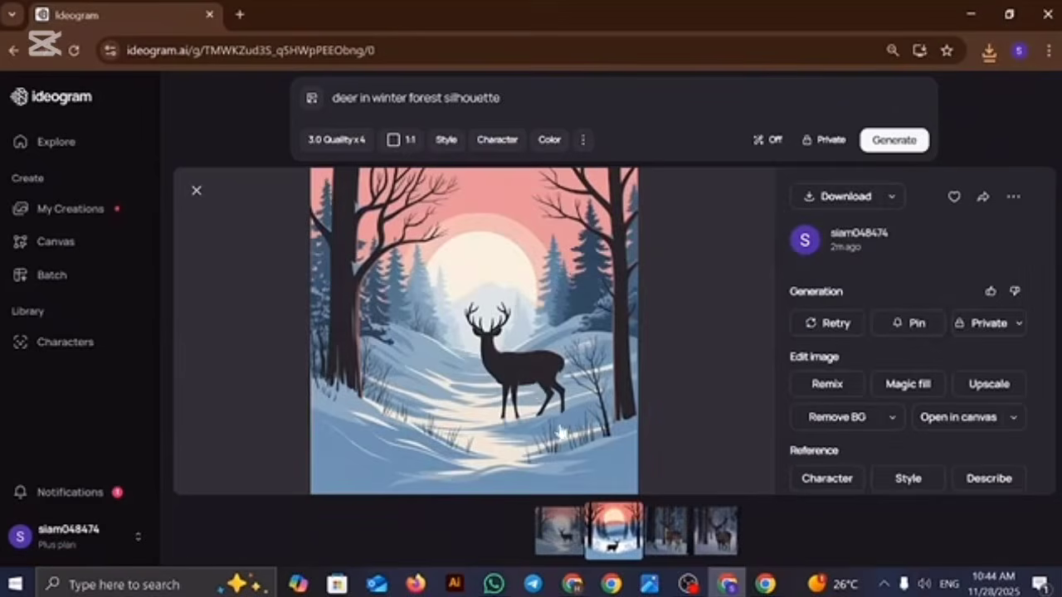
pyautogui.click(799, 198)
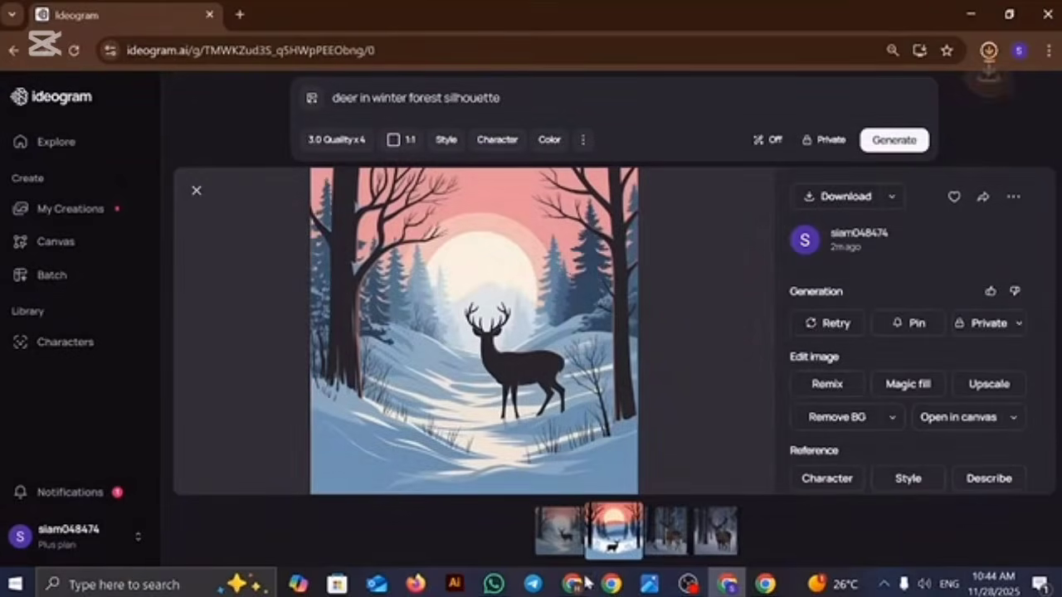
pyautogui.click(599, 539)
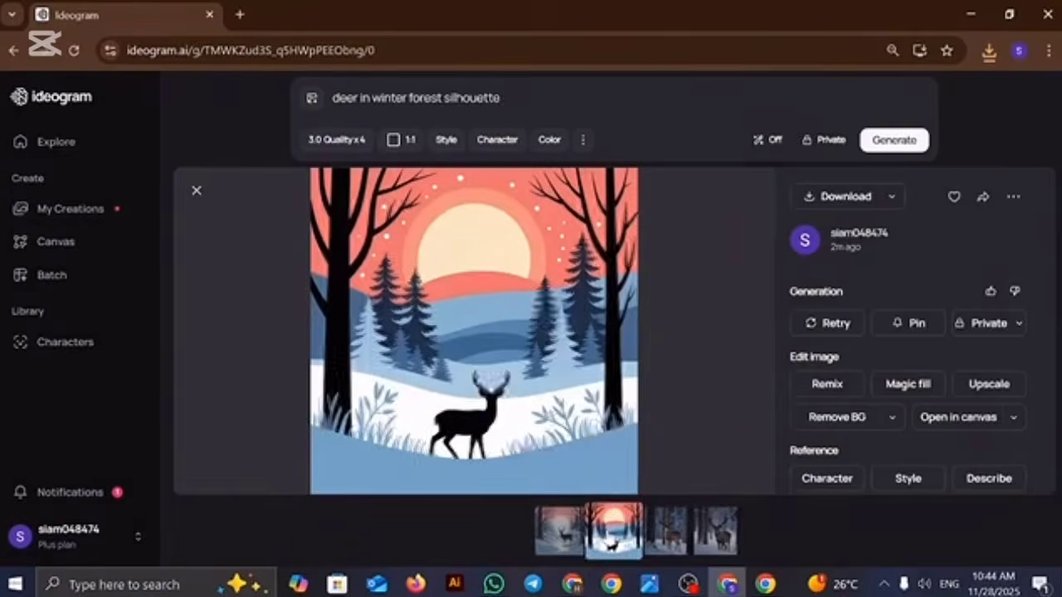
pyautogui.click(809, 195)
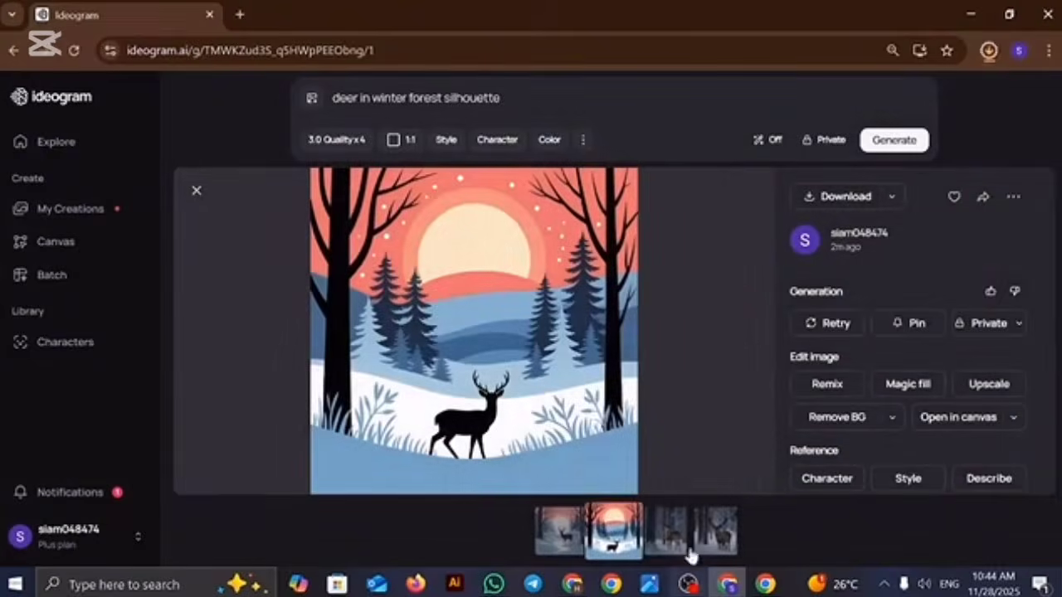
pyautogui.click(672, 535)
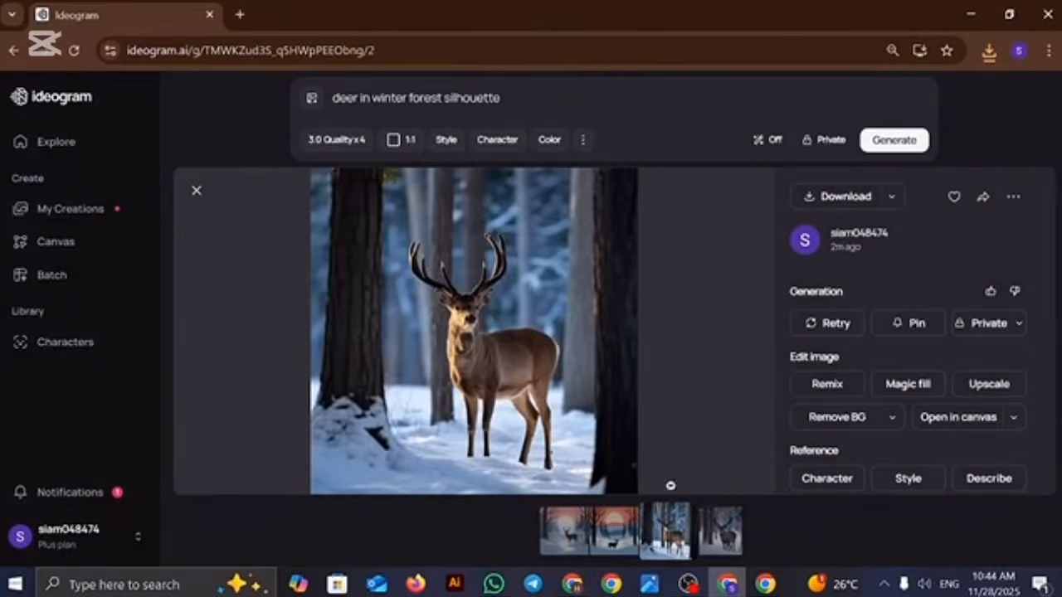
pyautogui.click(817, 197)
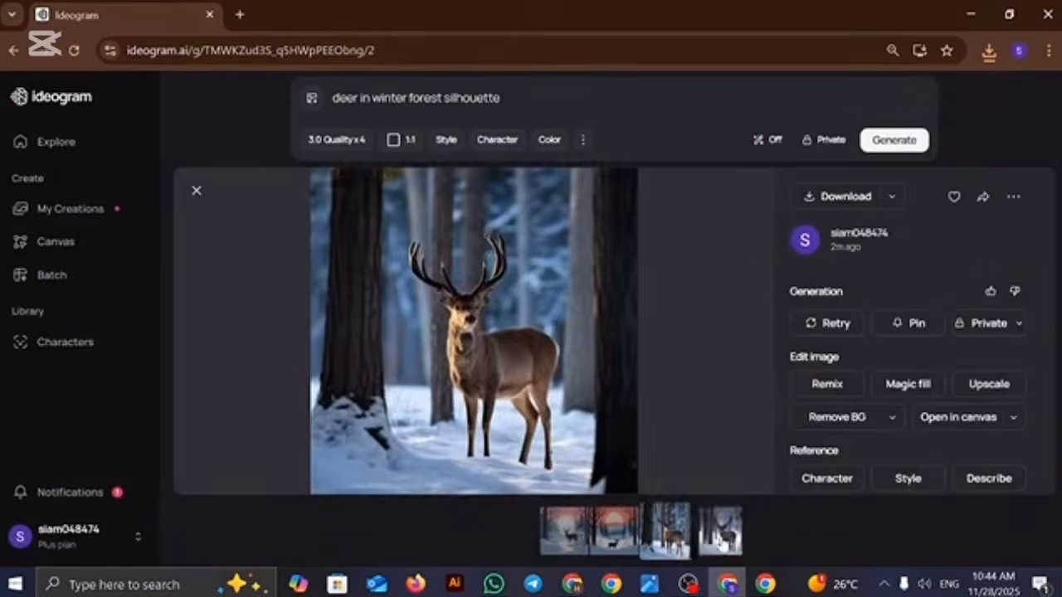
pyautogui.click(719, 539)
pyautogui.click(830, 197)
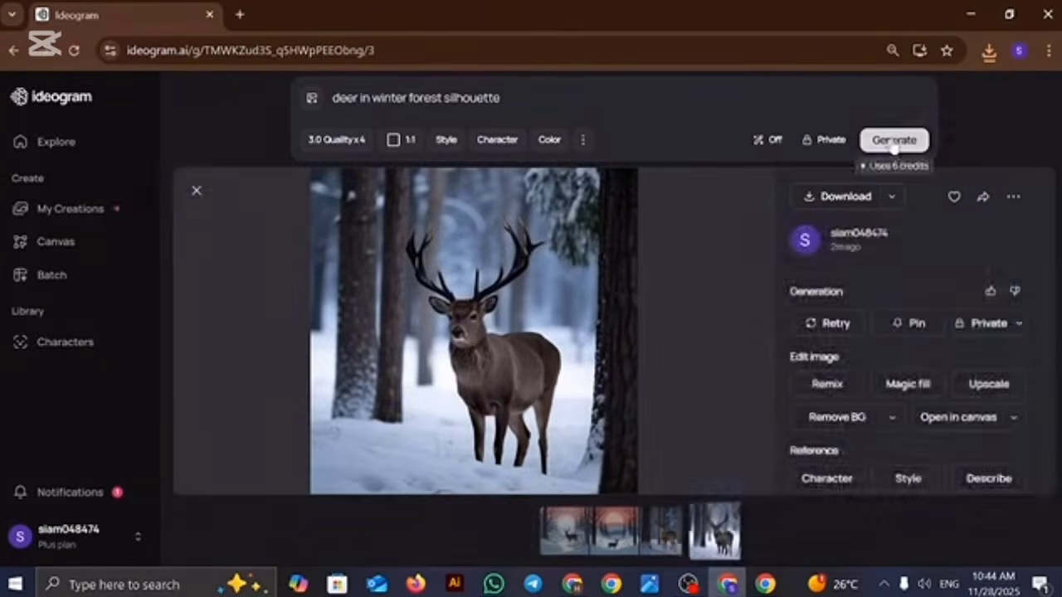
# Step: Generate a second set from the same deer in winter forest prompt and download each of its four images
pyautogui.click(889, 141)
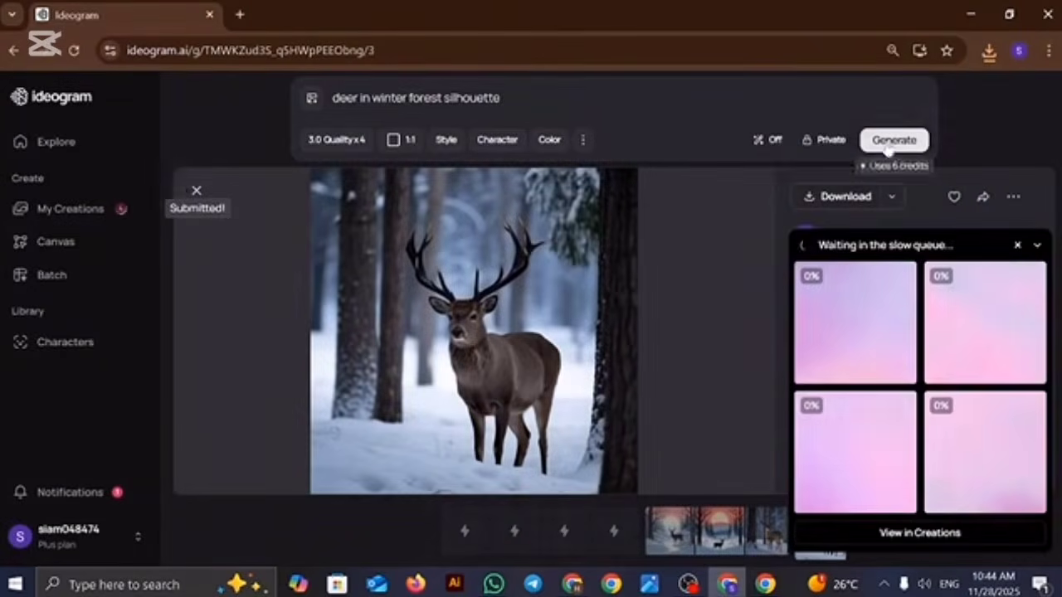
pyautogui.hotkey('ctrl', 'a')
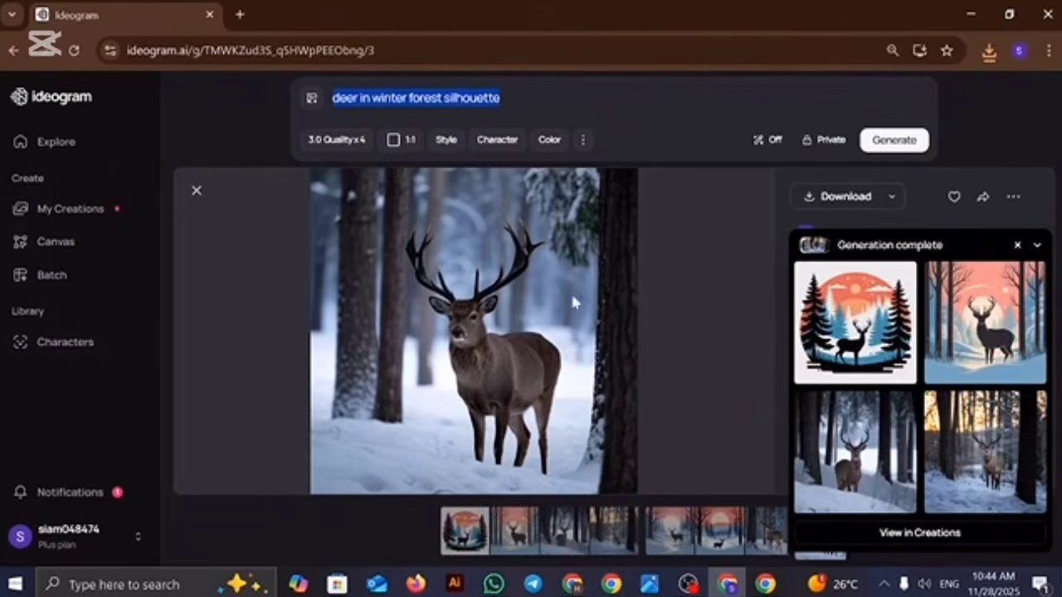
pyautogui.click(854, 321)
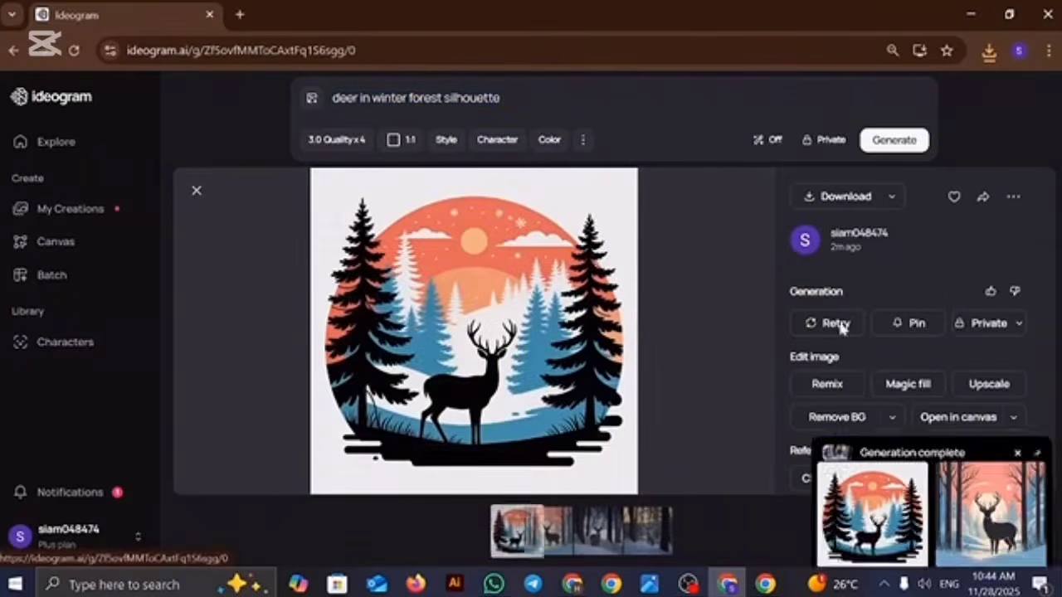
pyautogui.click(834, 199)
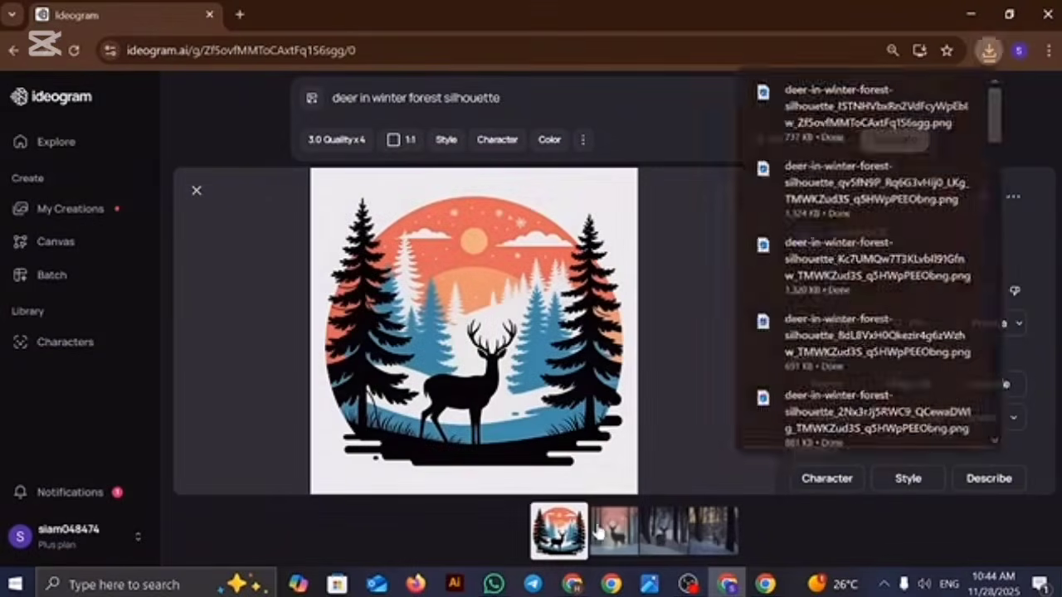
pyautogui.click(614, 531)
pyautogui.click(826, 198)
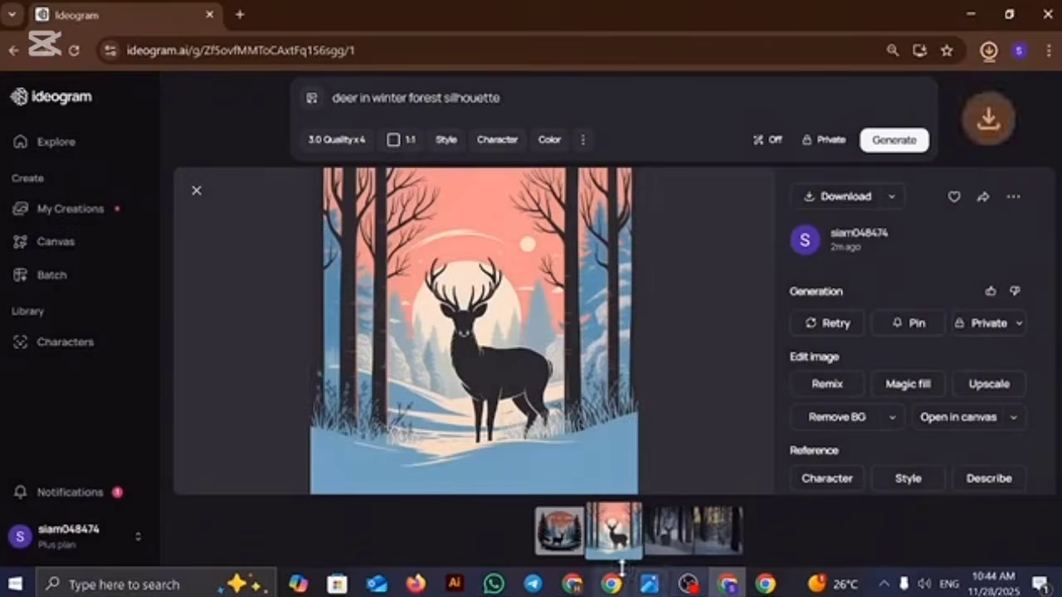
pyautogui.click(670, 527)
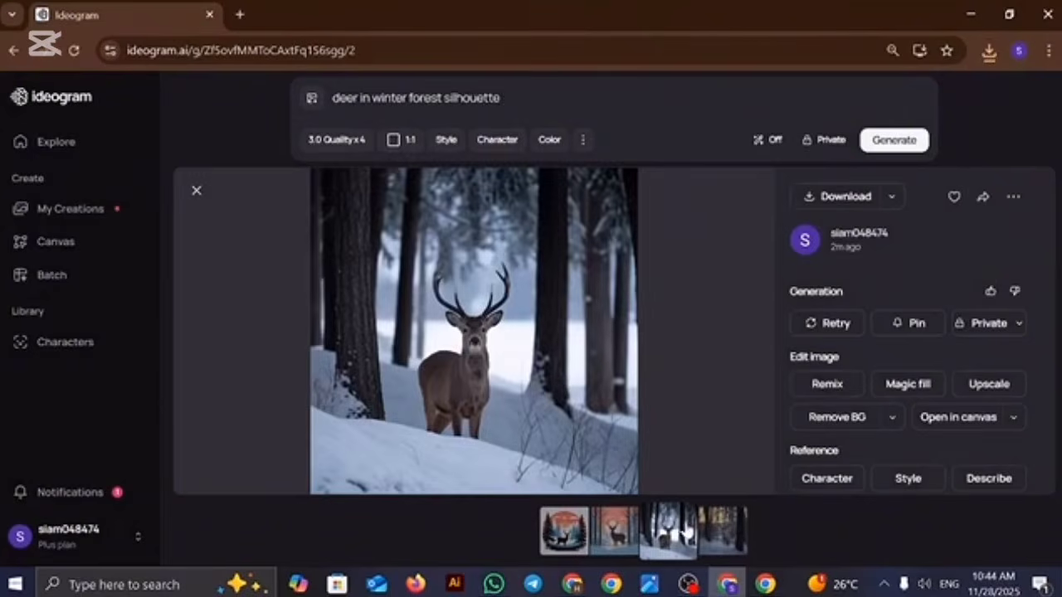
pyautogui.click(846, 197)
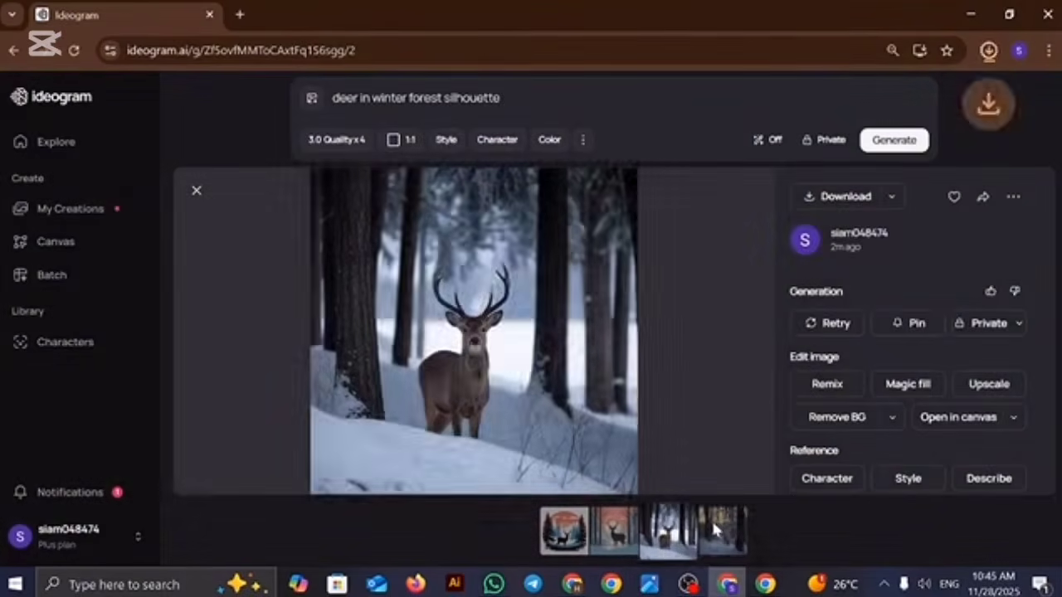
pyautogui.click(711, 523)
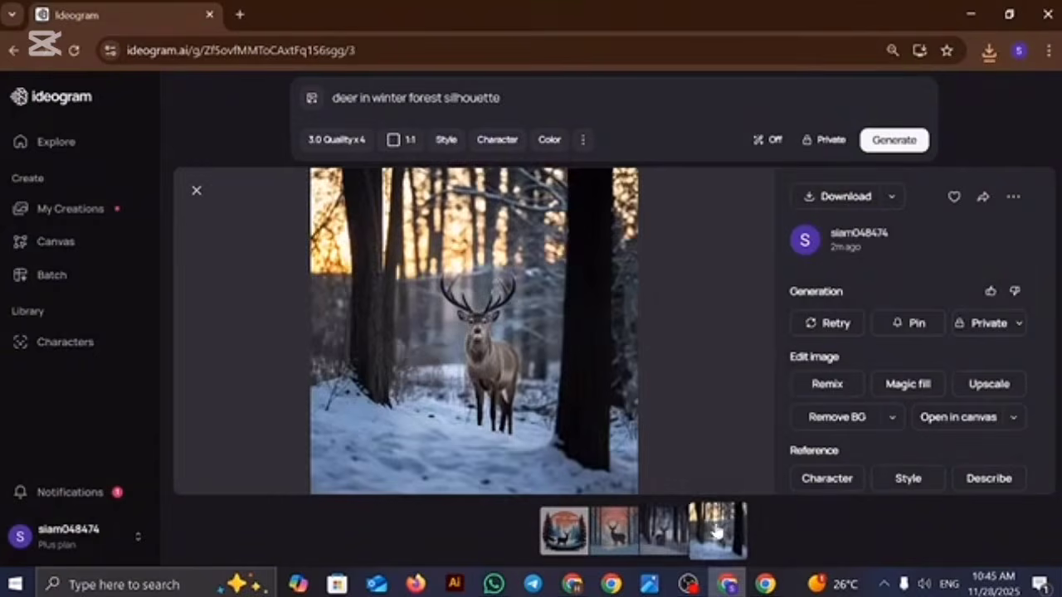
pyautogui.click(836, 205)
# Step: Replace the prompt with "happy new year trypography vector" and generate the images
pyautogui.tripleClick(405, 98)
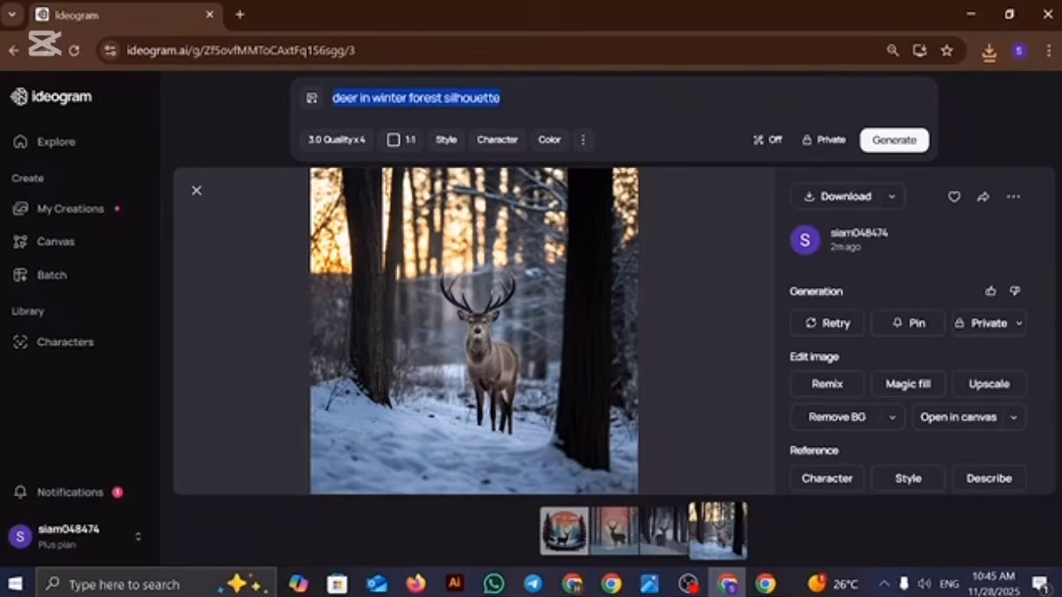
pyautogui.write('new year trypography vector')
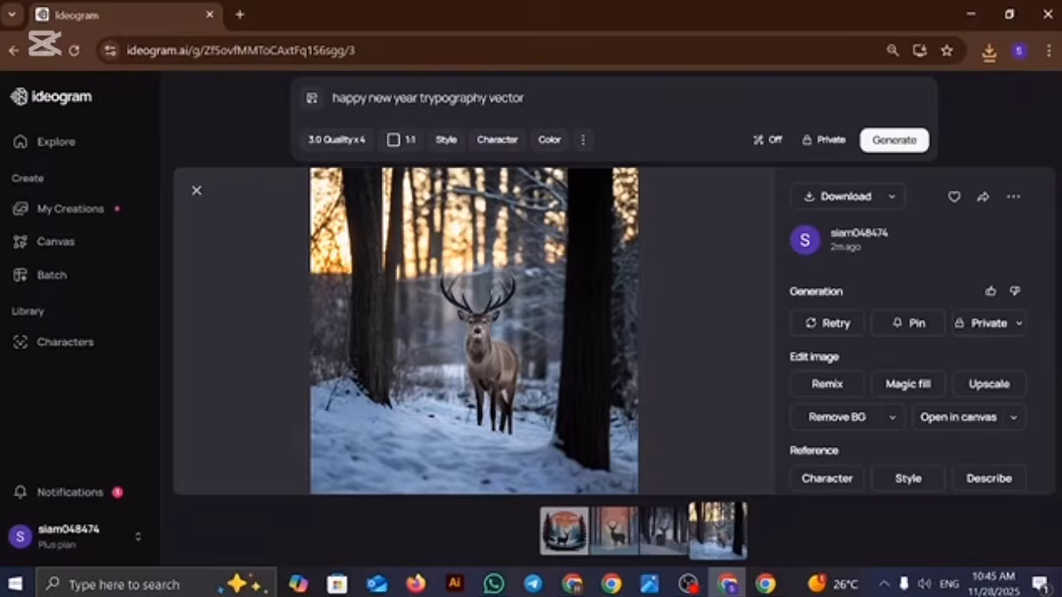
pyautogui.press('Return')
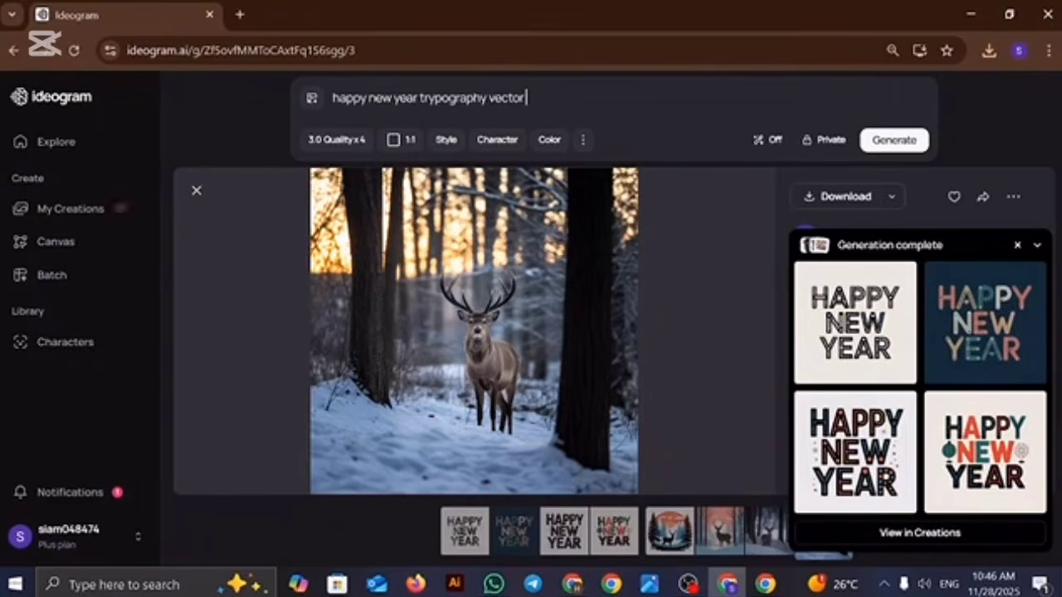
# Step: Download the first three generated Happy New Year typography images and open the fourth
pyautogui.click(800, 354)
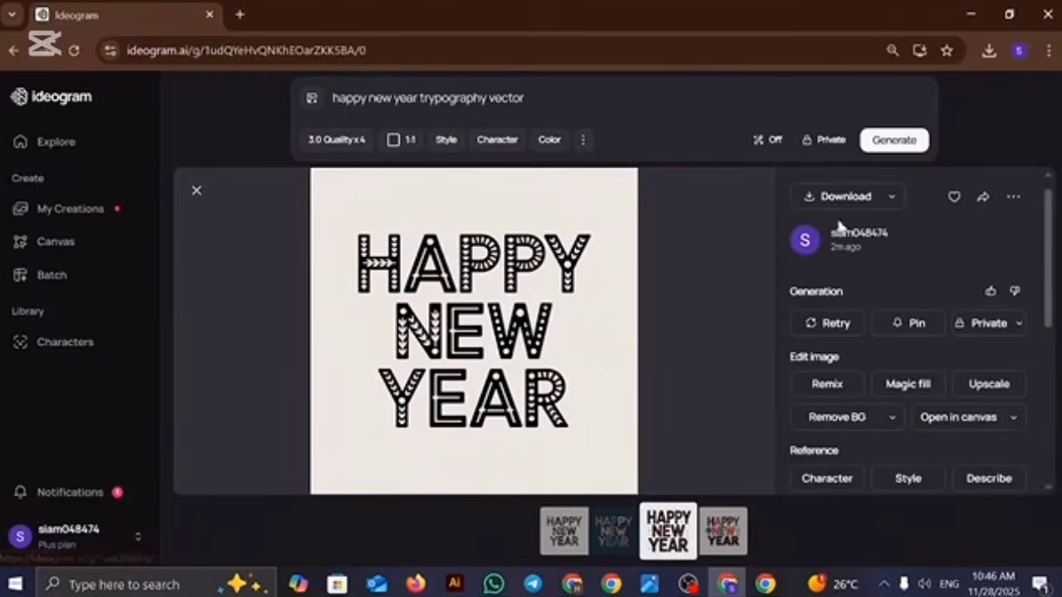
pyautogui.click(845, 197)
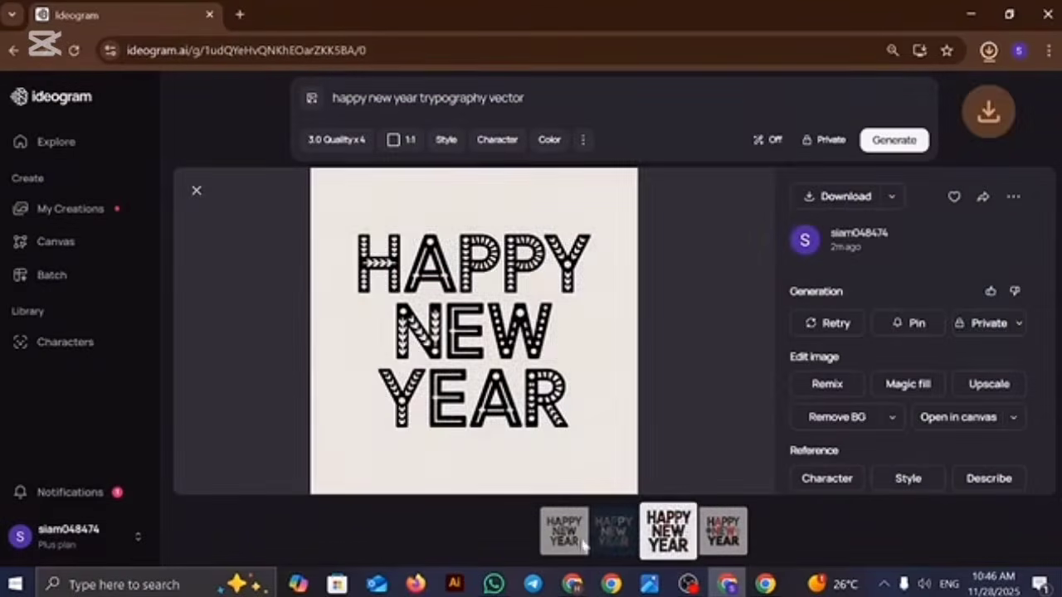
pyautogui.click(611, 531)
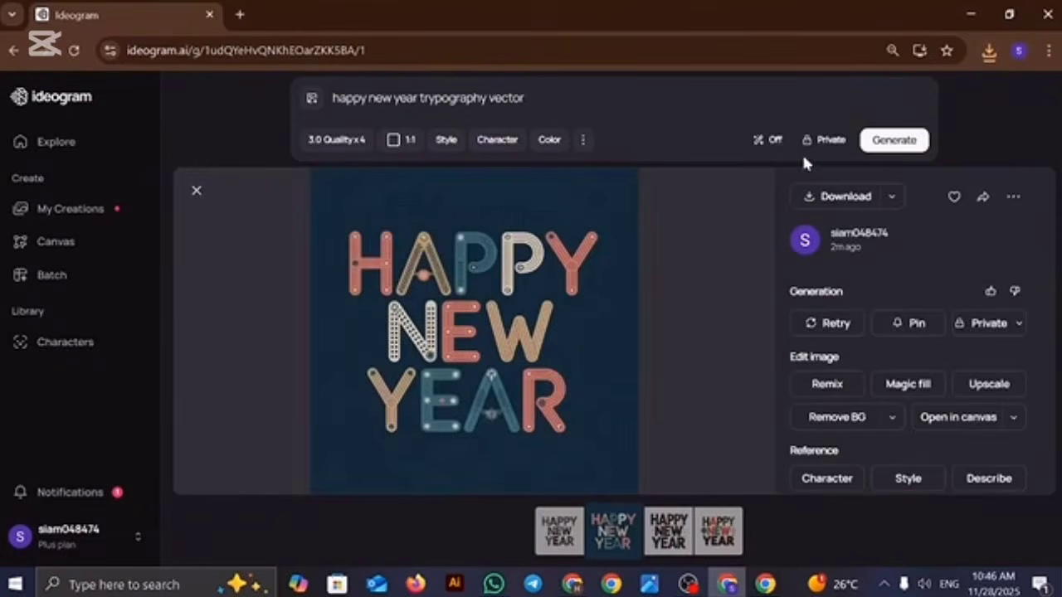
pyautogui.click(832, 197)
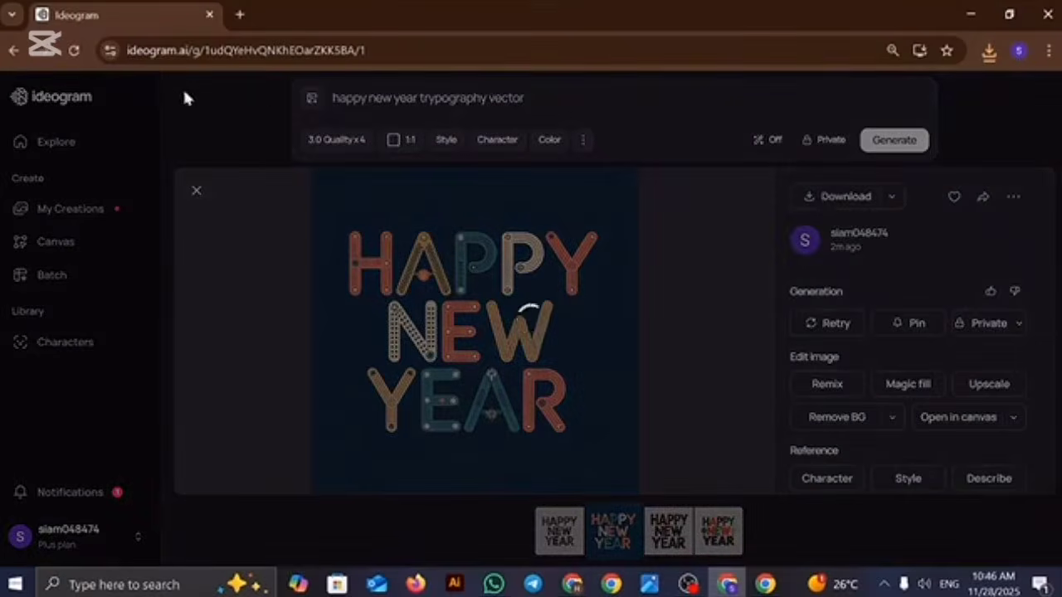
pyautogui.click(668, 535)
pyautogui.click(845, 199)
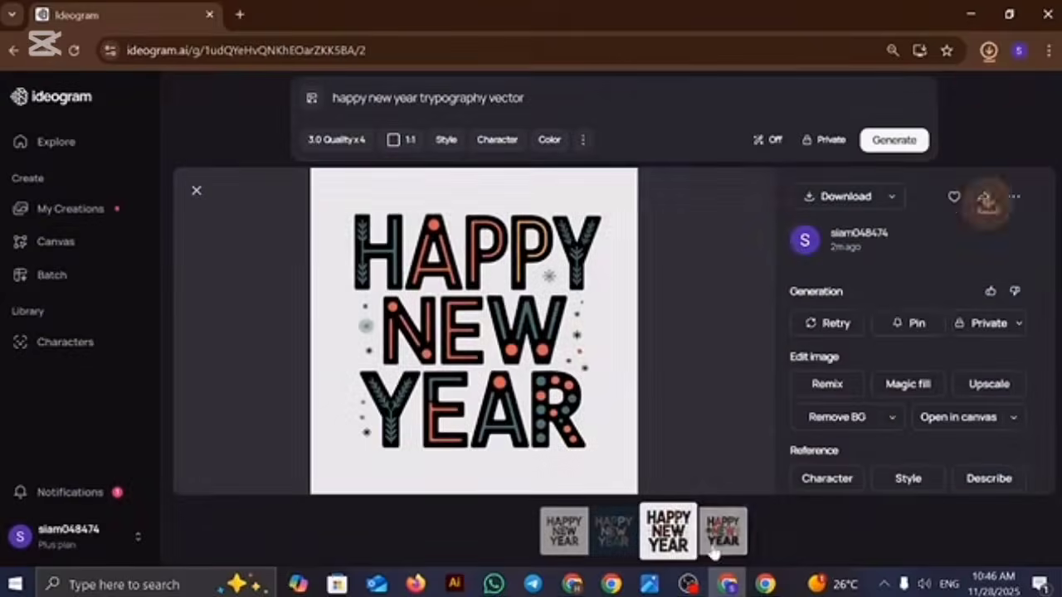
pyautogui.click(722, 535)
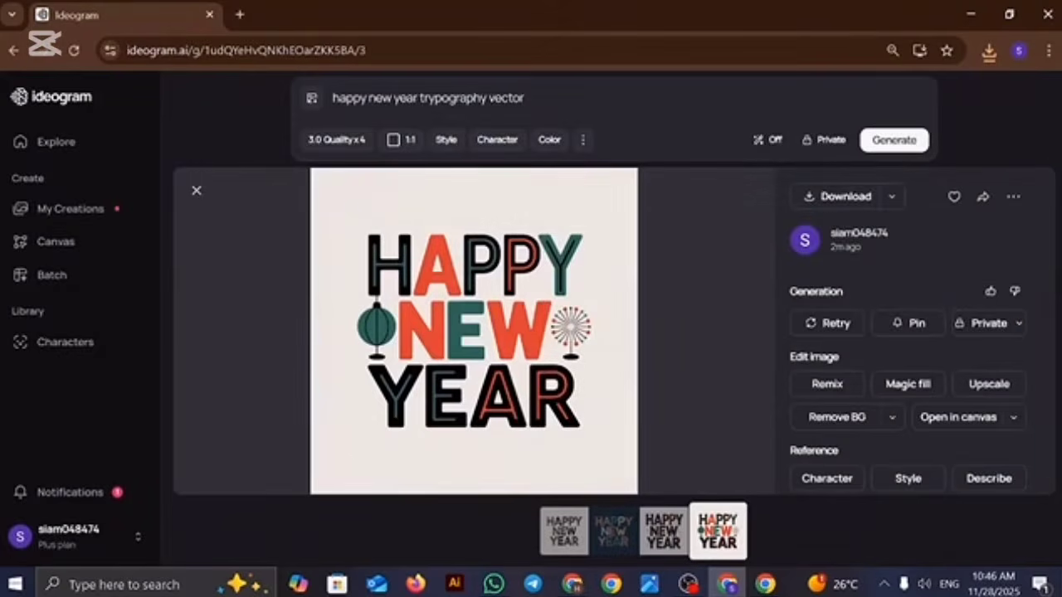
# Step: Insert "2026" after "happy new year" in the prompt and generate a new set of images
pyautogui.write('202')
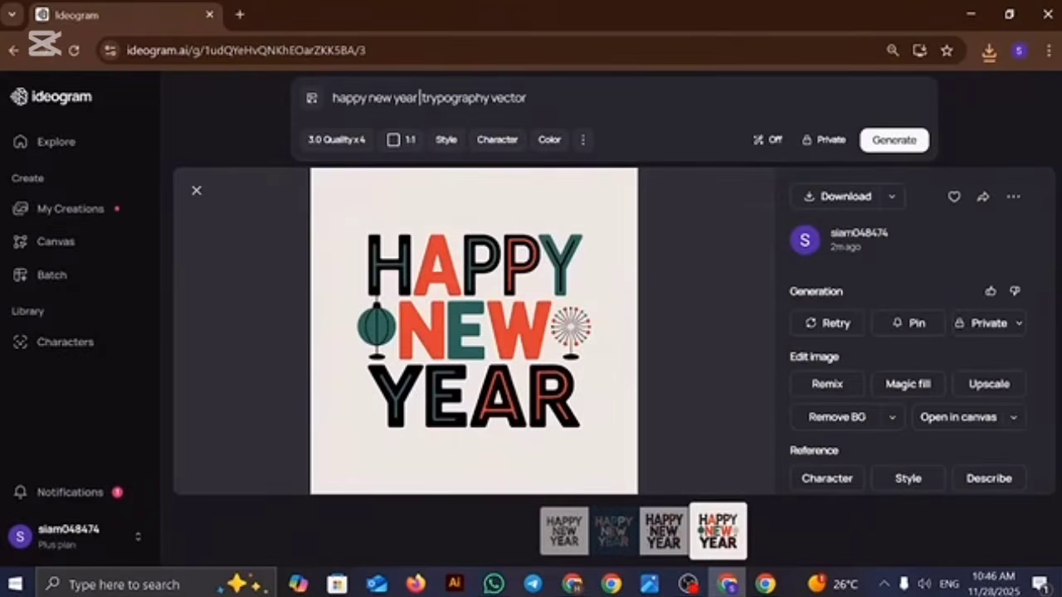
pyautogui.write('5')
pyautogui.press('BackSpace')
pyautogui.write('6')
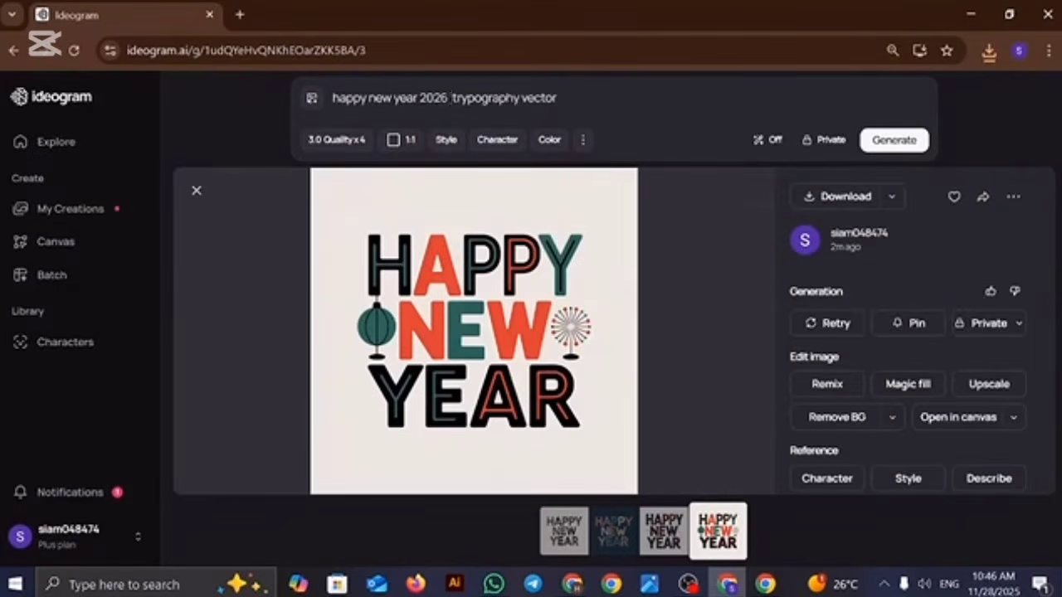
pyautogui.press('Return')
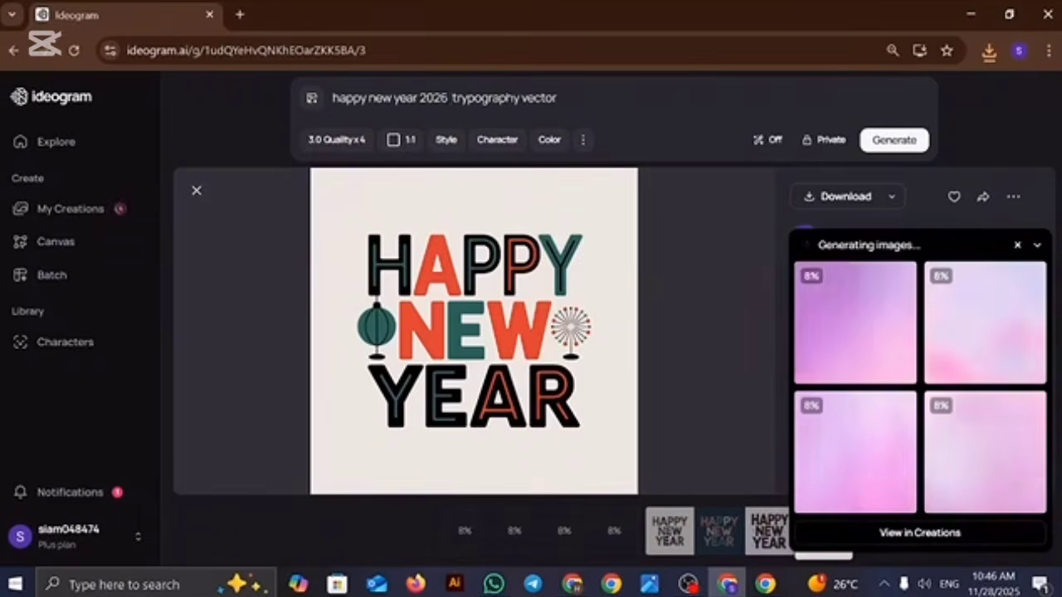
# Step: Change the prompt to "happy new year 2026 fireworks silhouette" by replacing "trypography" with "fireworks" and "vector" with "silhouette"
pyautogui.moveTo(448, 99); pyautogui.dragTo(513, 98)
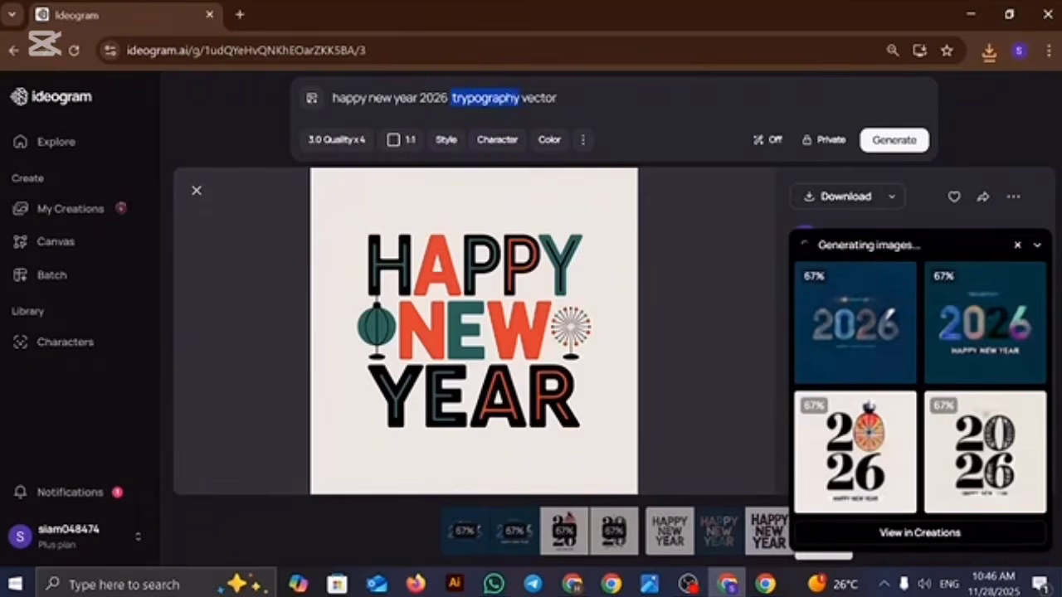
pyautogui.press('BackSpace')
pyautogui.write('firewo')
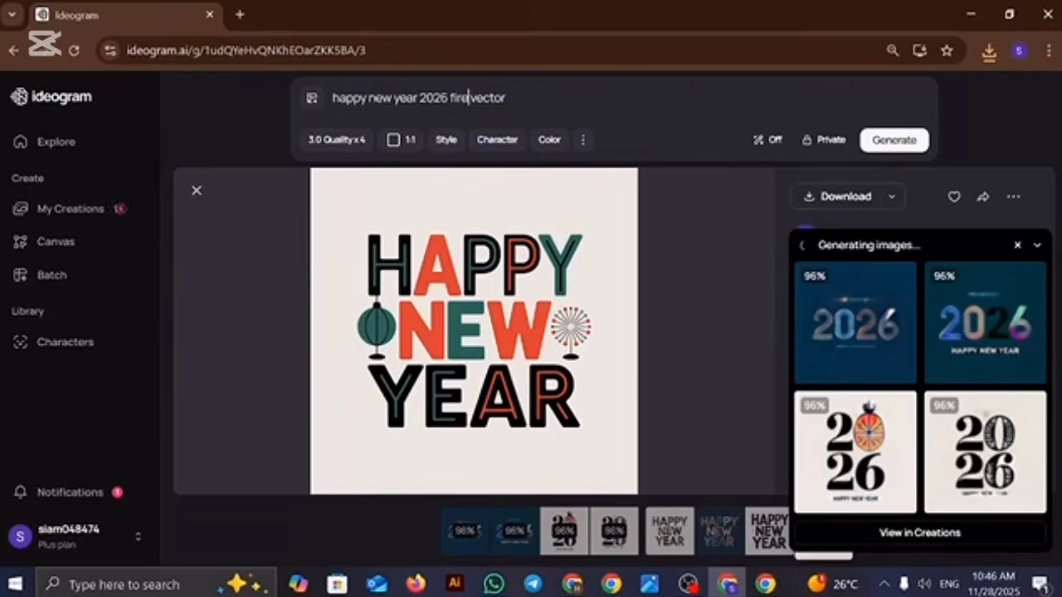
pyautogui.write('rks')
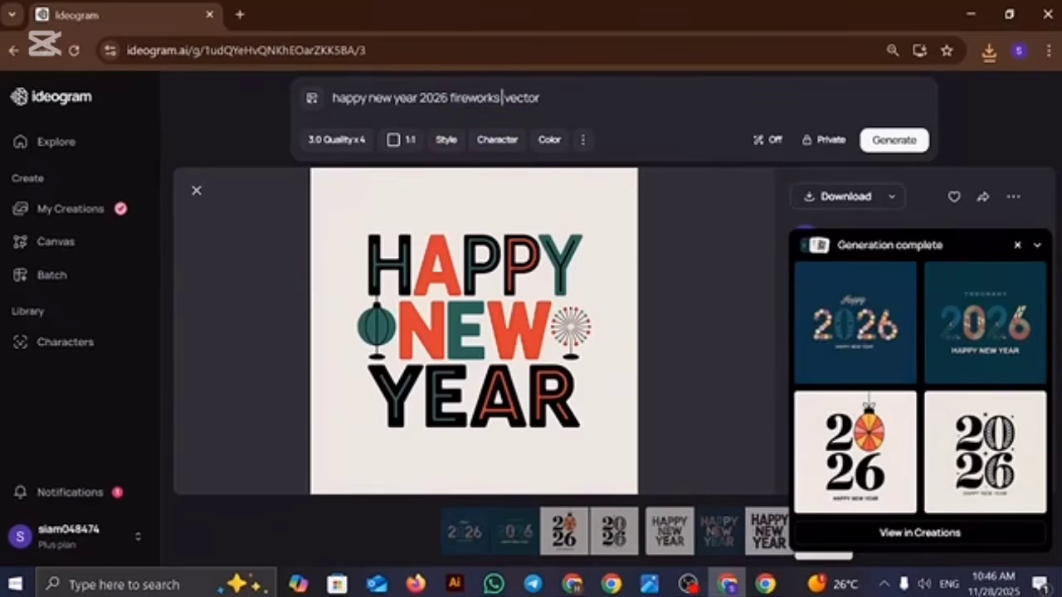
pyautogui.hotkey('ctrl', 'shift', 'Right')
pyautogui.write('silhouette')
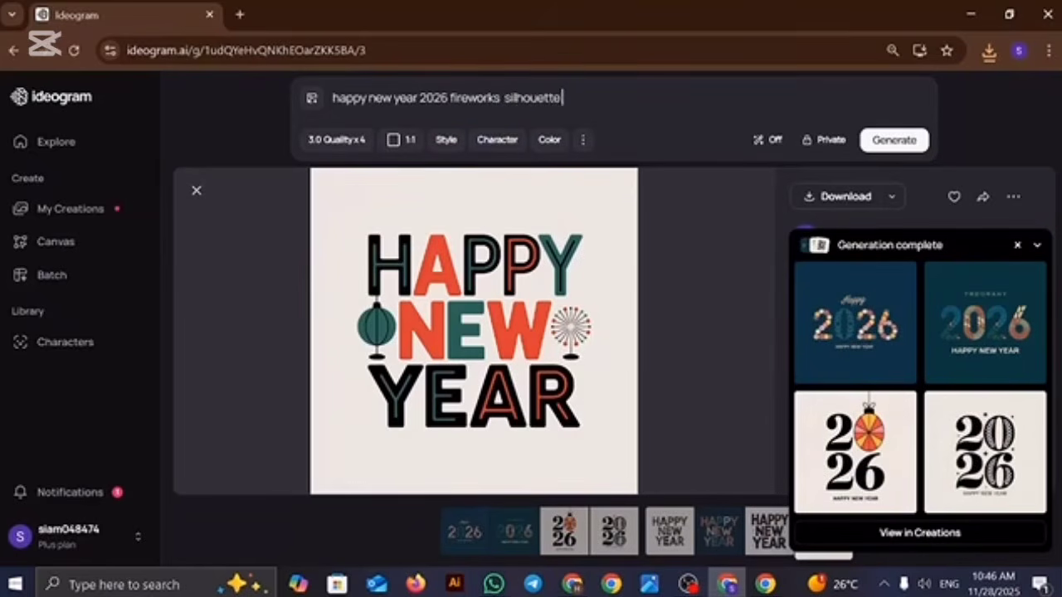
# Step: Go through the four generated 2026 typography images and download the third and fourth
pyautogui.click(852, 327)
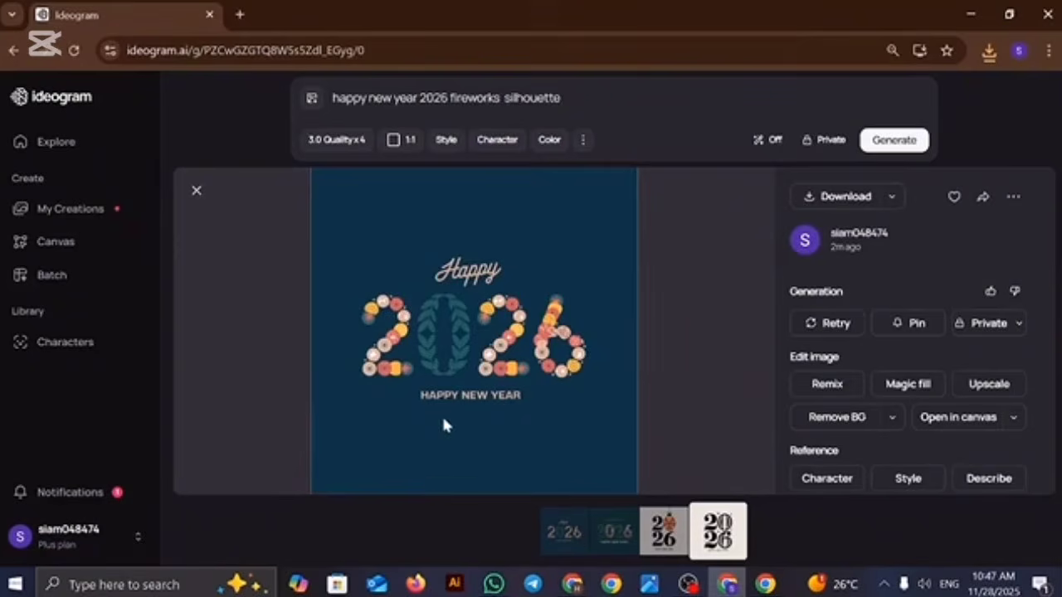
pyautogui.click(604, 530)
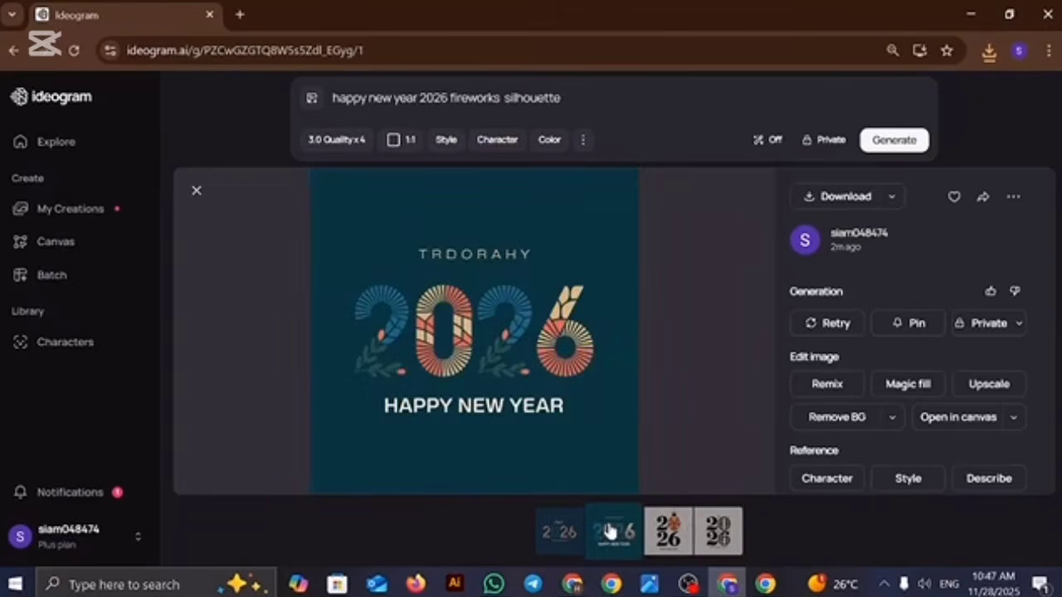
pyautogui.click(667, 535)
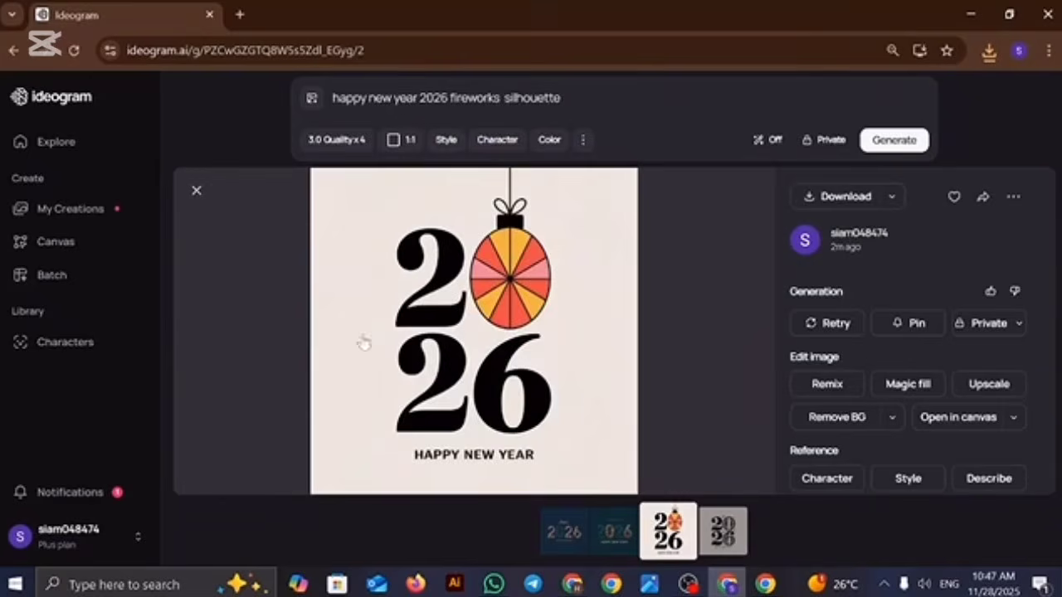
pyautogui.click(824, 196)
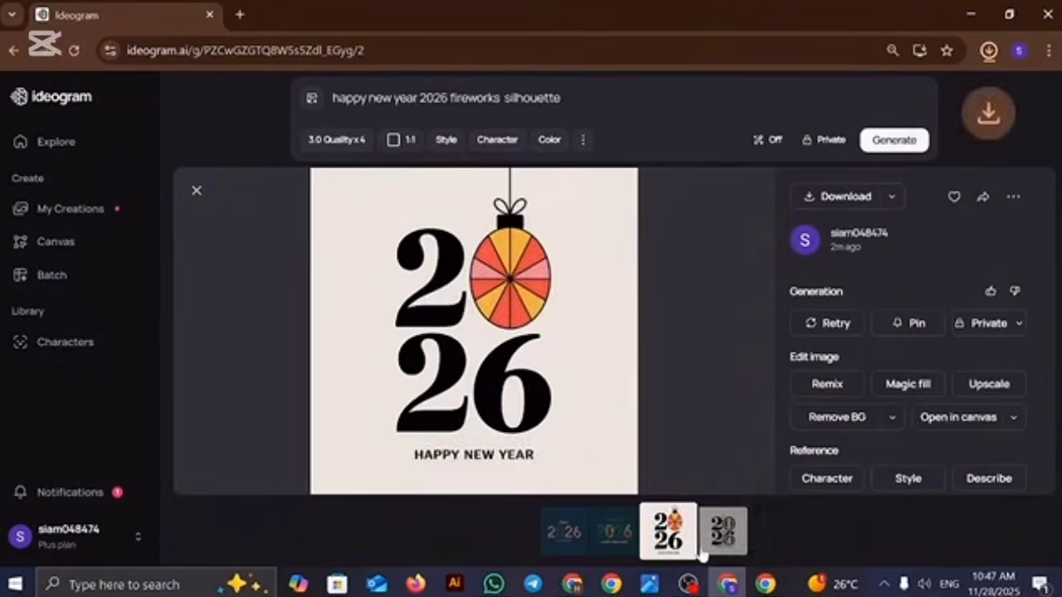
pyautogui.click(723, 532)
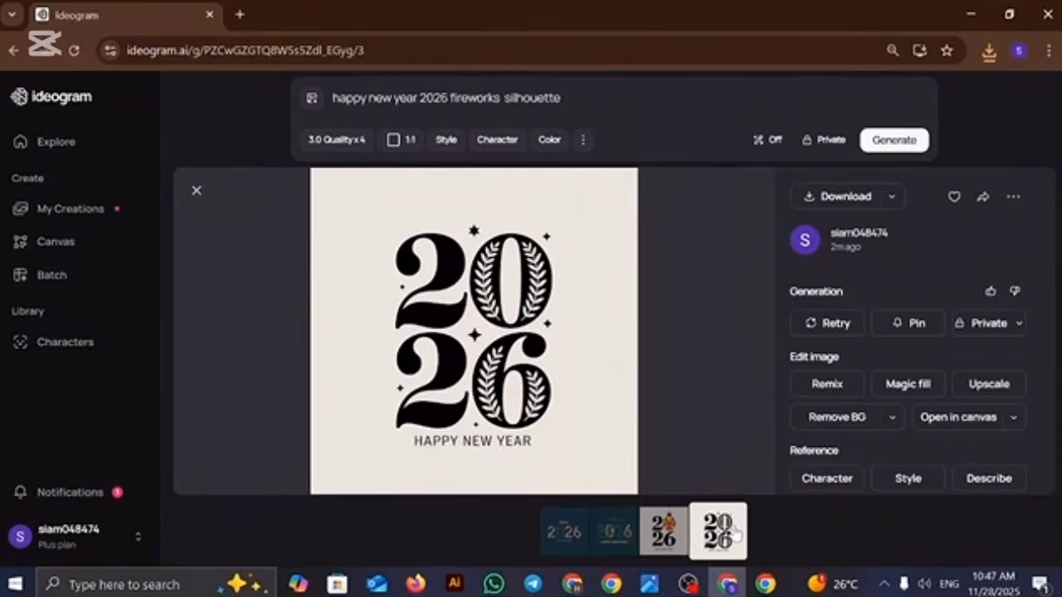
pyautogui.click(847, 196)
# Step: Generate images from the 2026 fireworks silhouette prompt and replace the prompt with "celebration people silhouette"
pyautogui.click(915, 143)
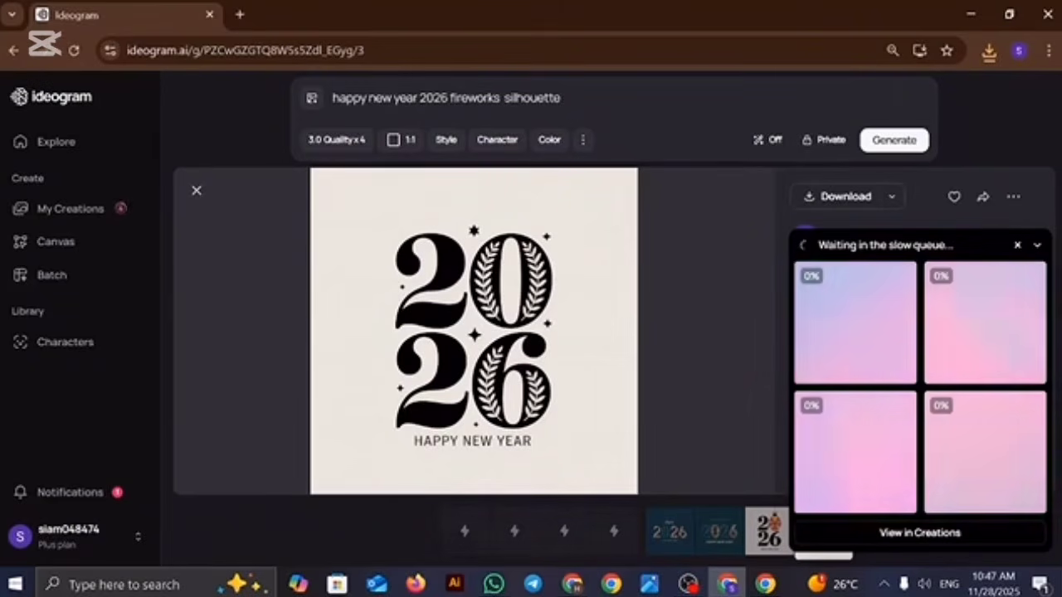
pyautogui.tripleClick(421, 98)
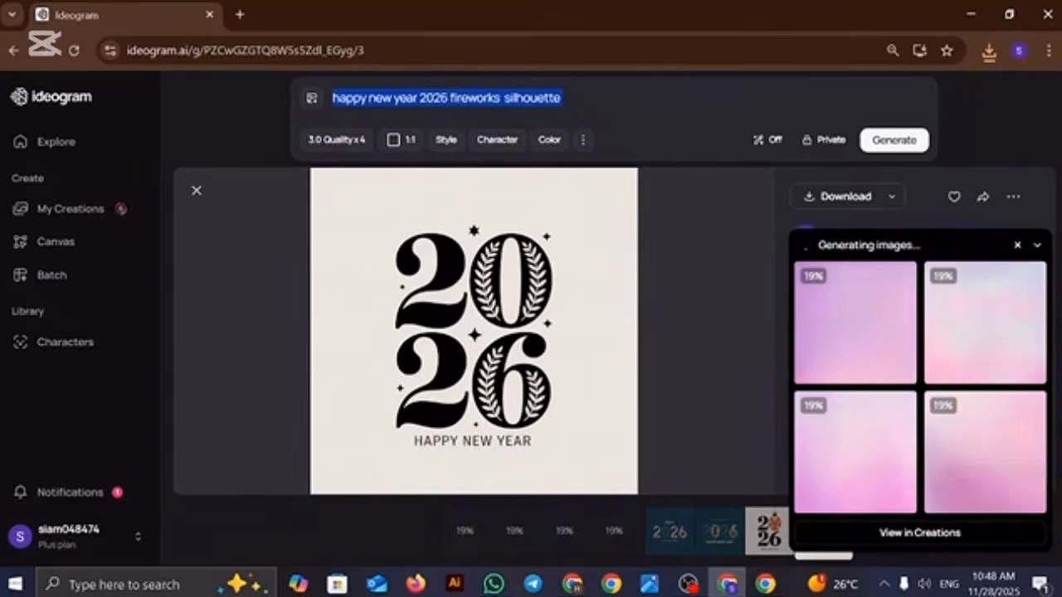
pyautogui.write('cele')
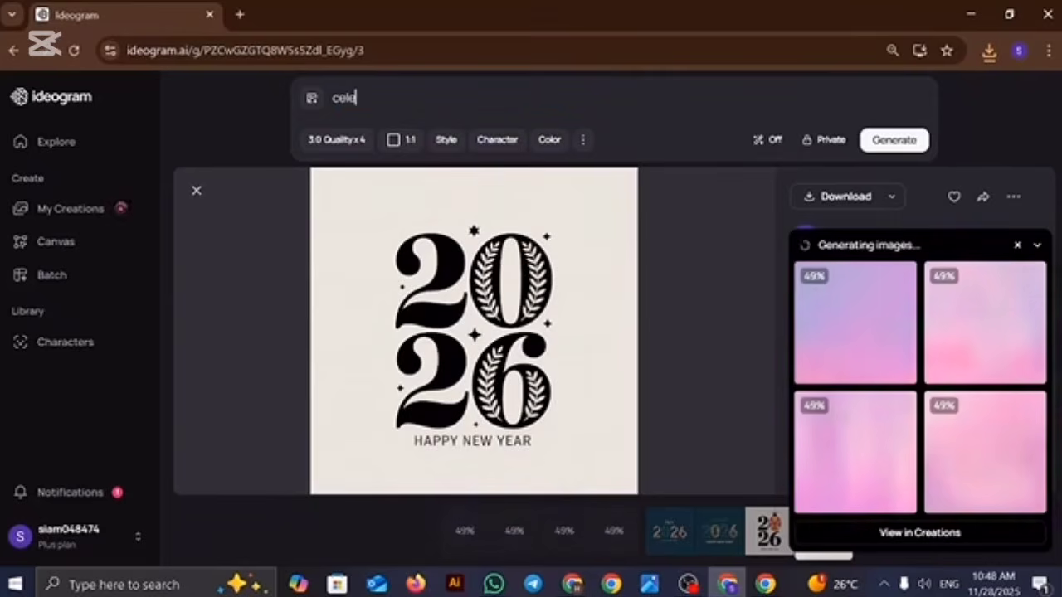
pyautogui.write('bra')
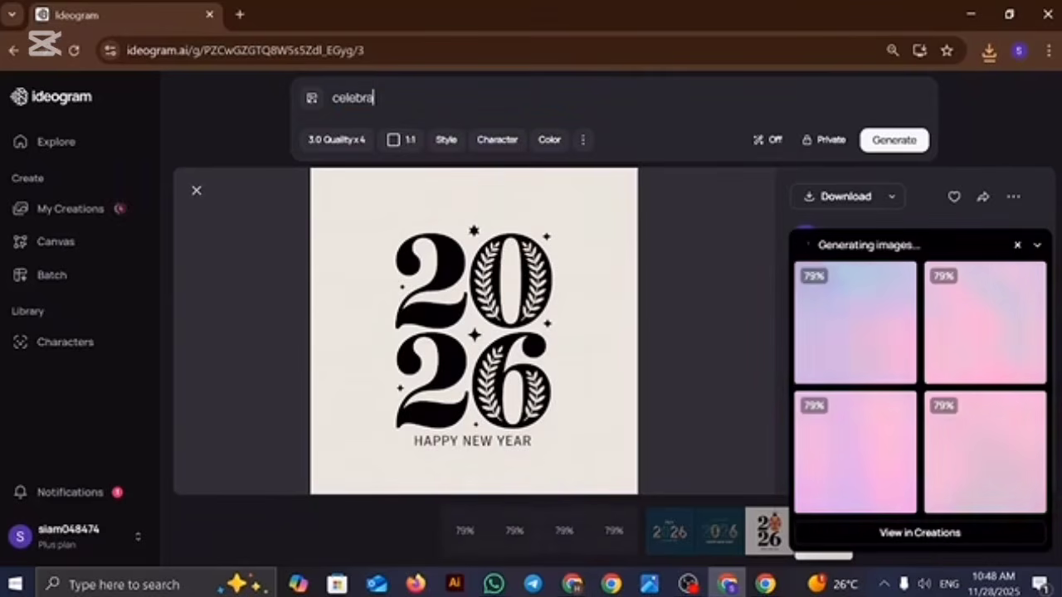
pyautogui.write('tion')
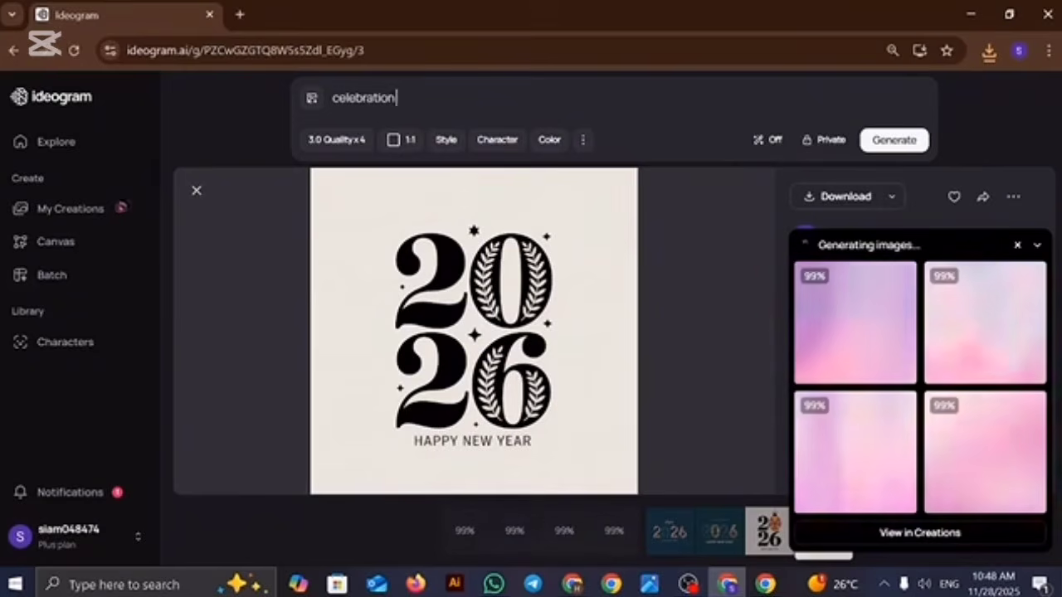
pyautogui.write(' peopl')
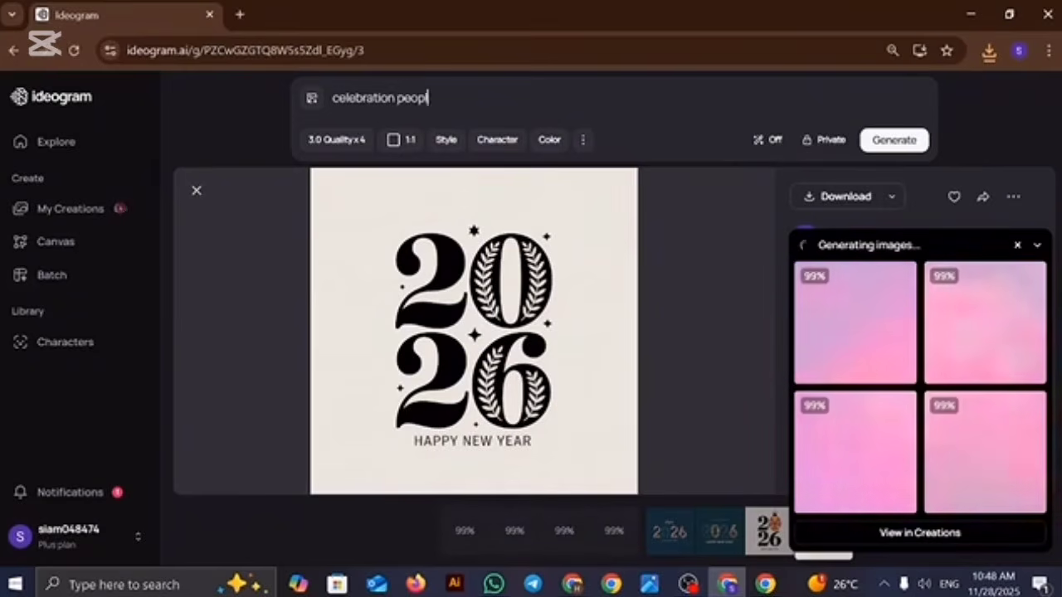
pyautogui.write('e silhoue')
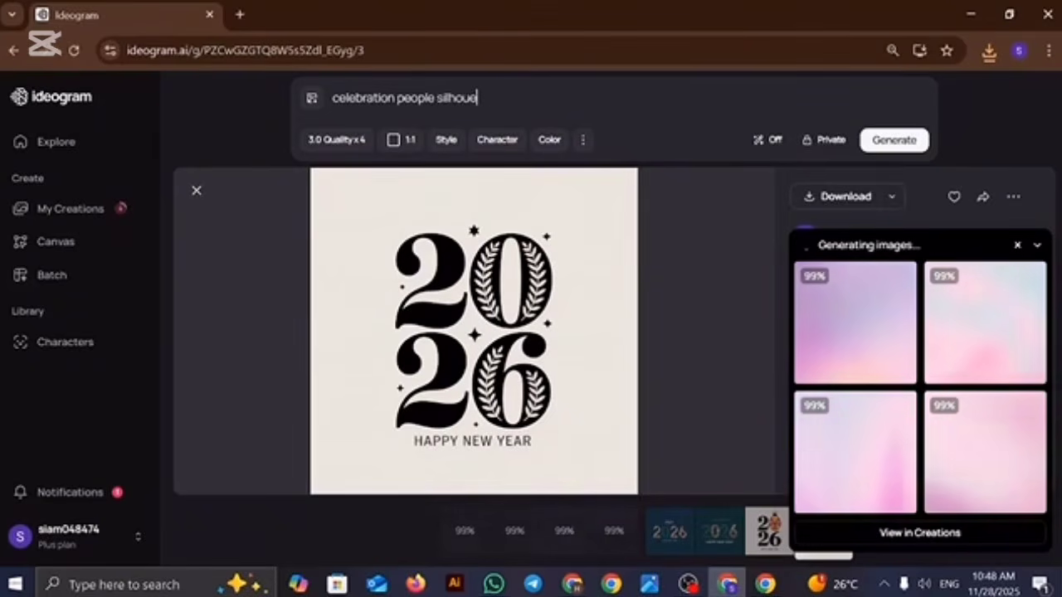
pyautogui.write('tte')
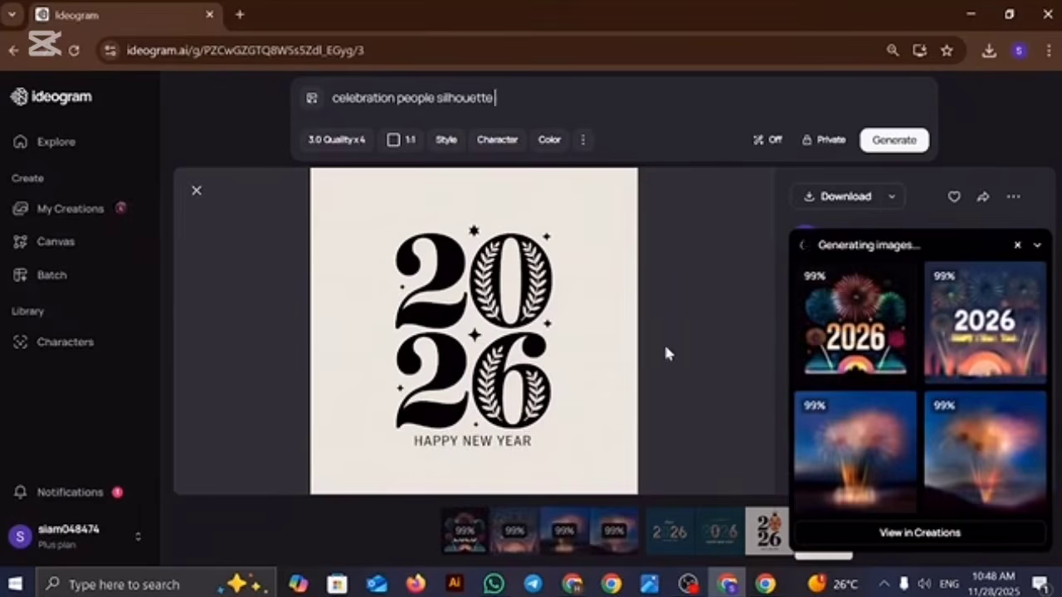
# Step: Open the generated 2026 fireworks set and download each of its four images
pyautogui.press('Left')
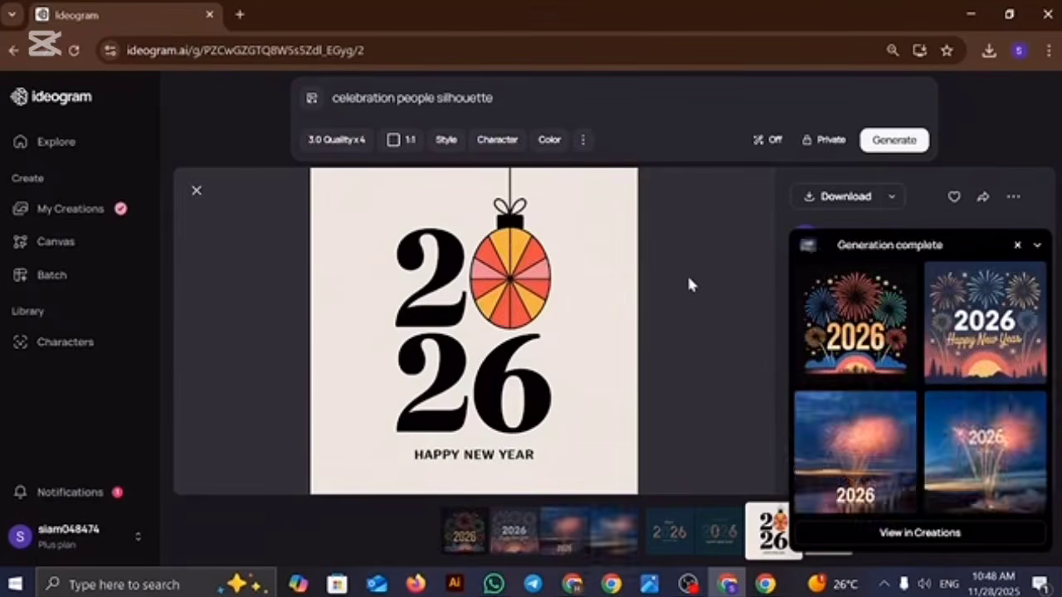
pyautogui.click(842, 323)
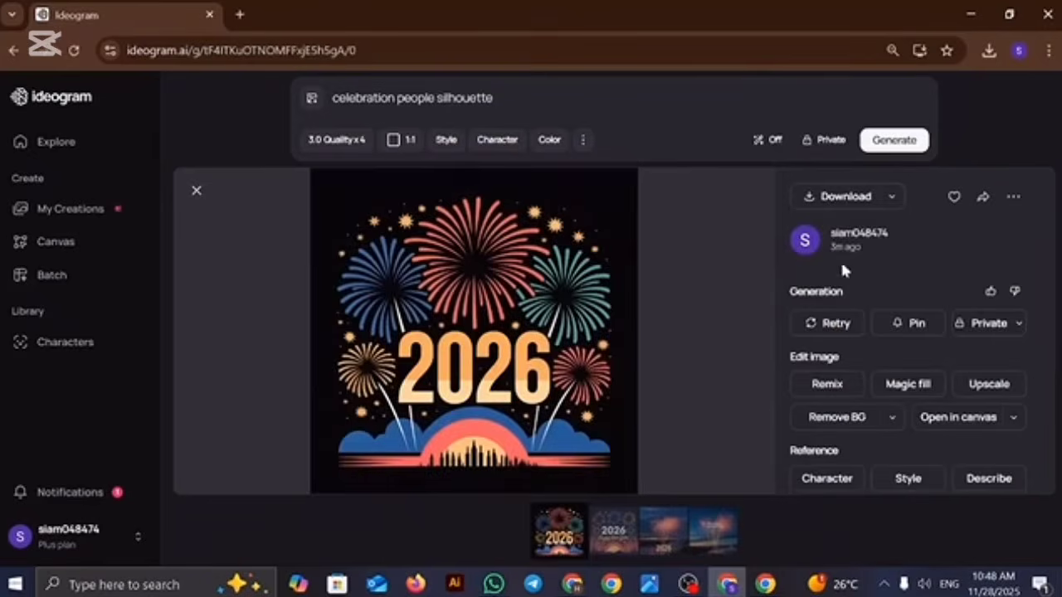
pyautogui.click(846, 197)
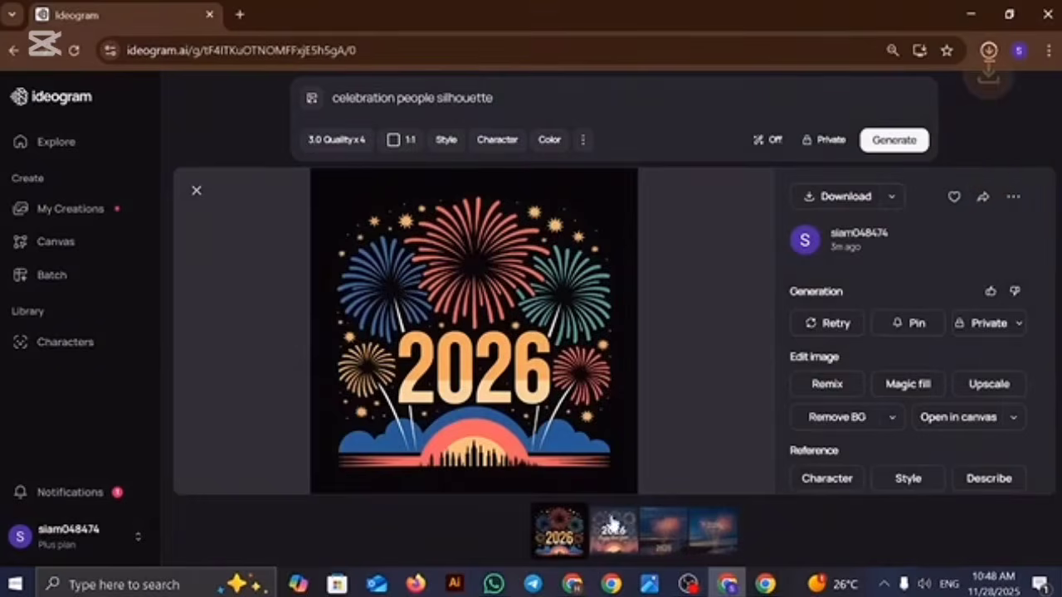
pyautogui.click(612, 524)
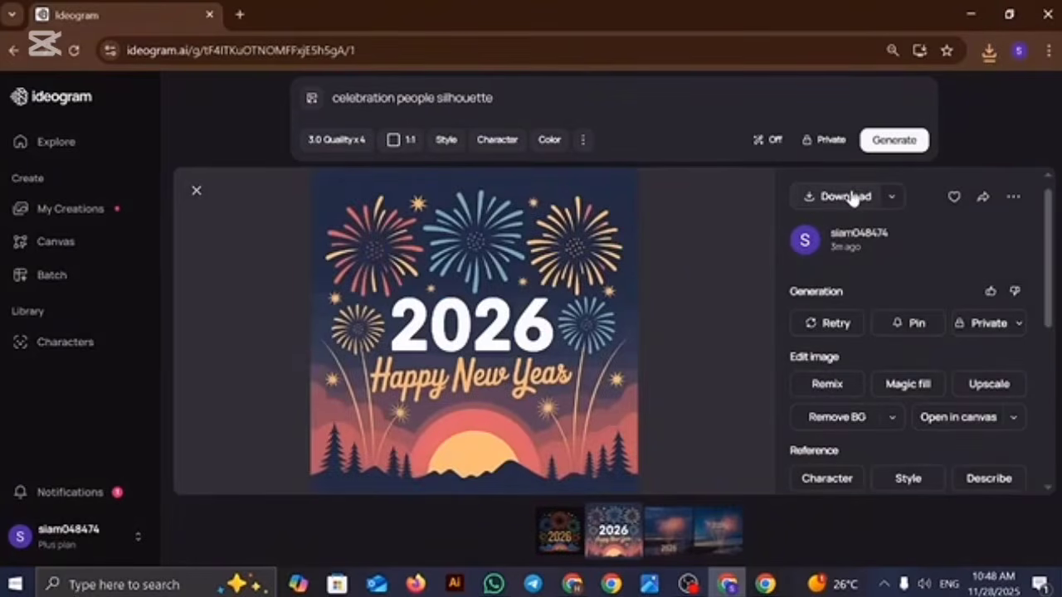
pyautogui.click(849, 196)
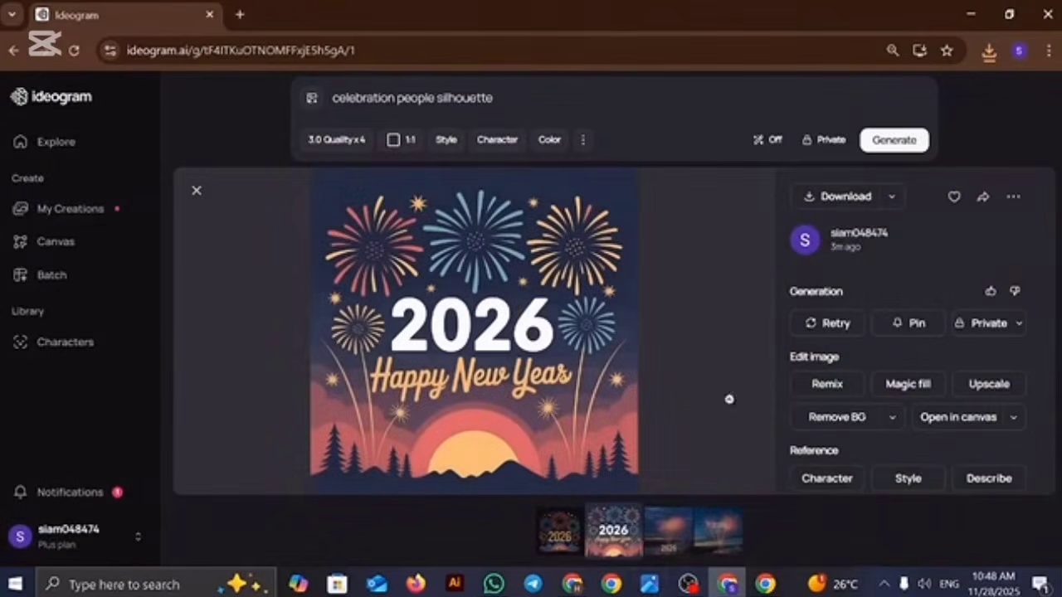
pyautogui.click(659, 535)
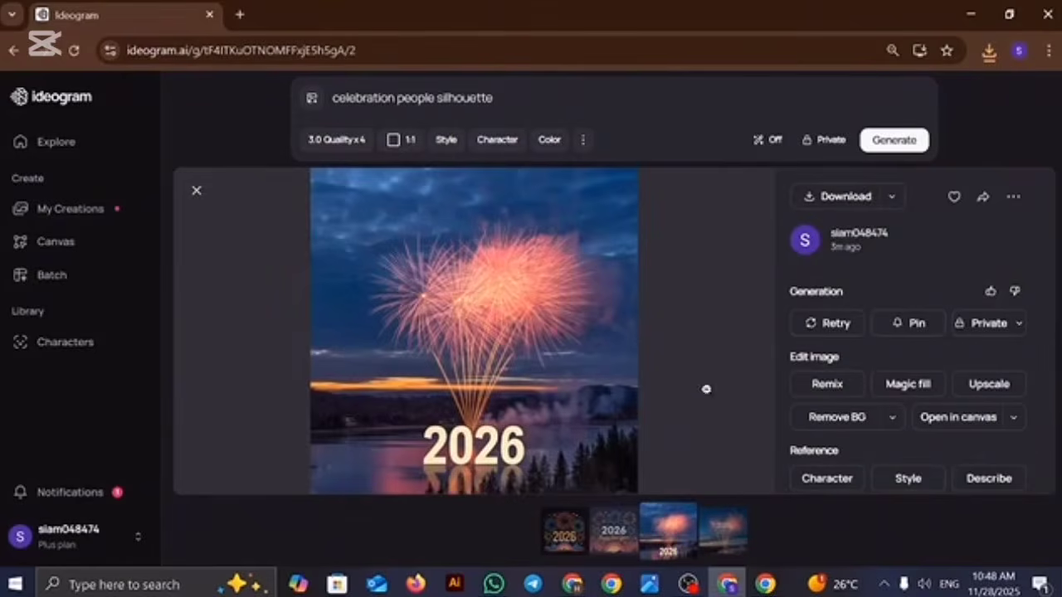
pyautogui.click(847, 198)
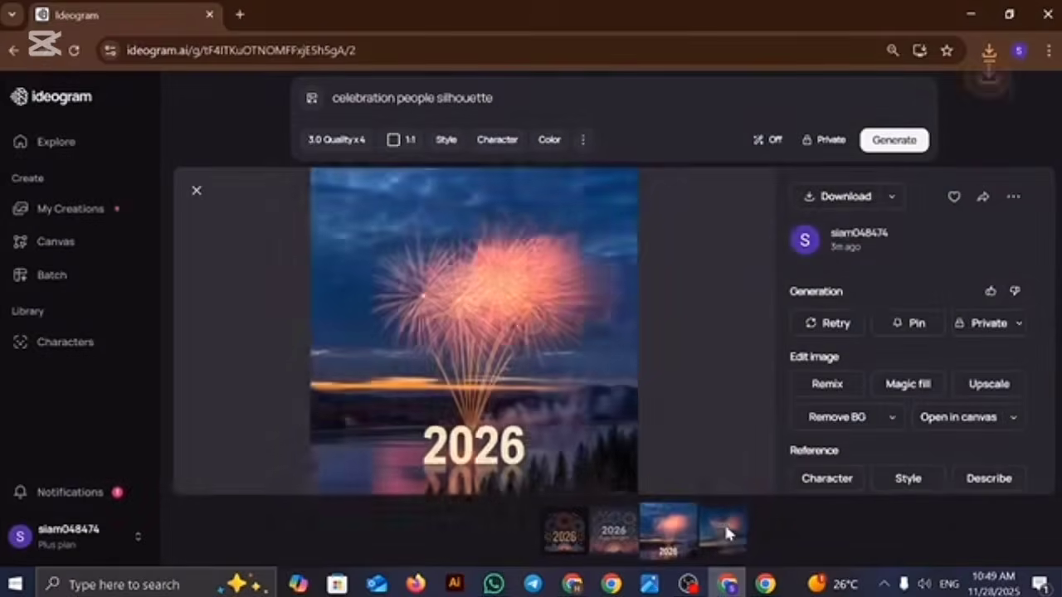
pyautogui.click(724, 528)
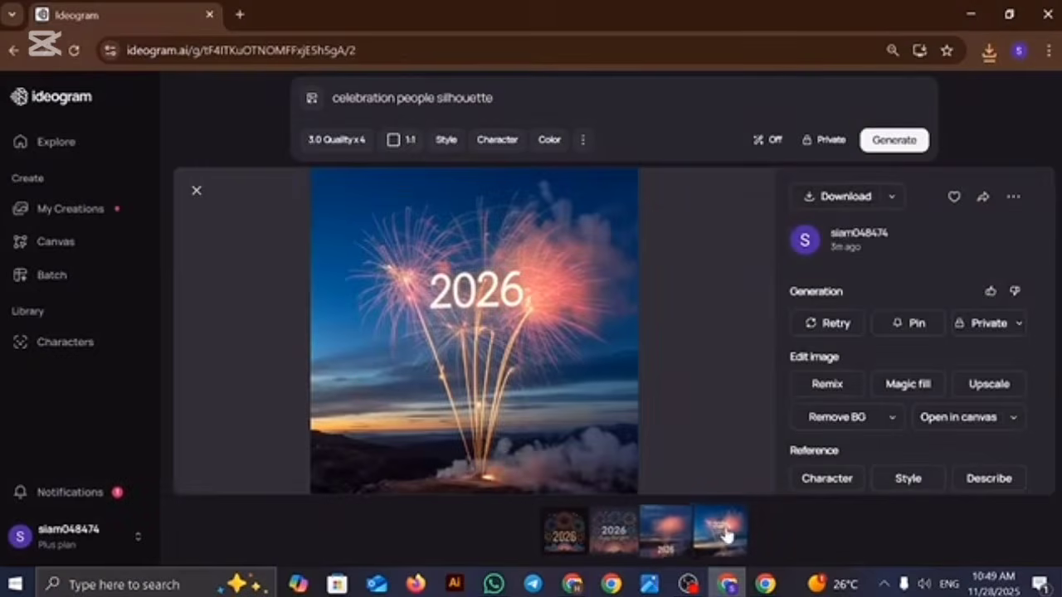
pyautogui.click(849, 195)
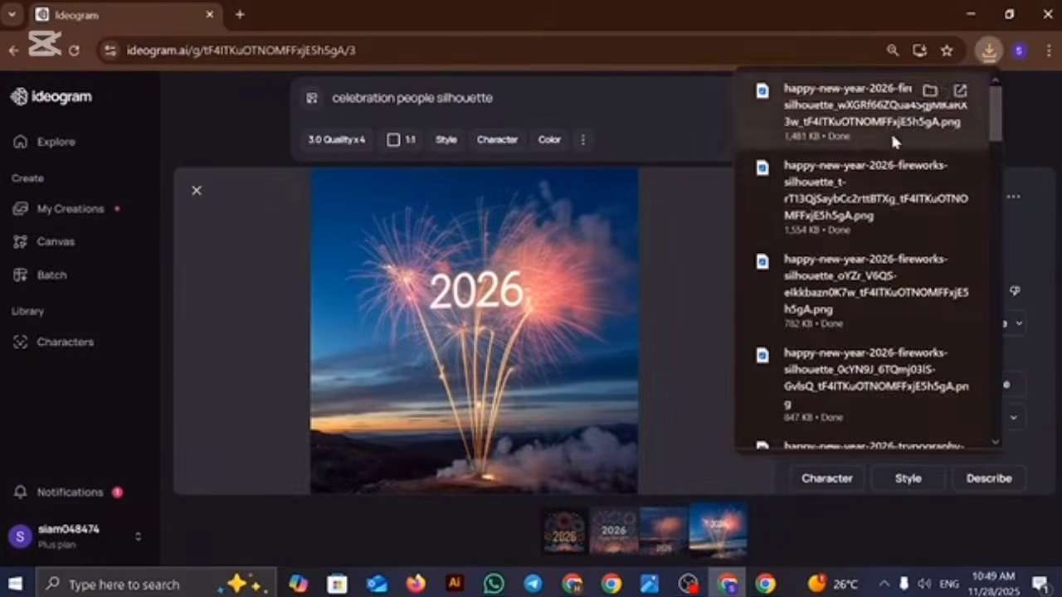
# Step: Generate images from the "celebration people silhouette" prompt and download each of the four
pyautogui.click(919, 143)
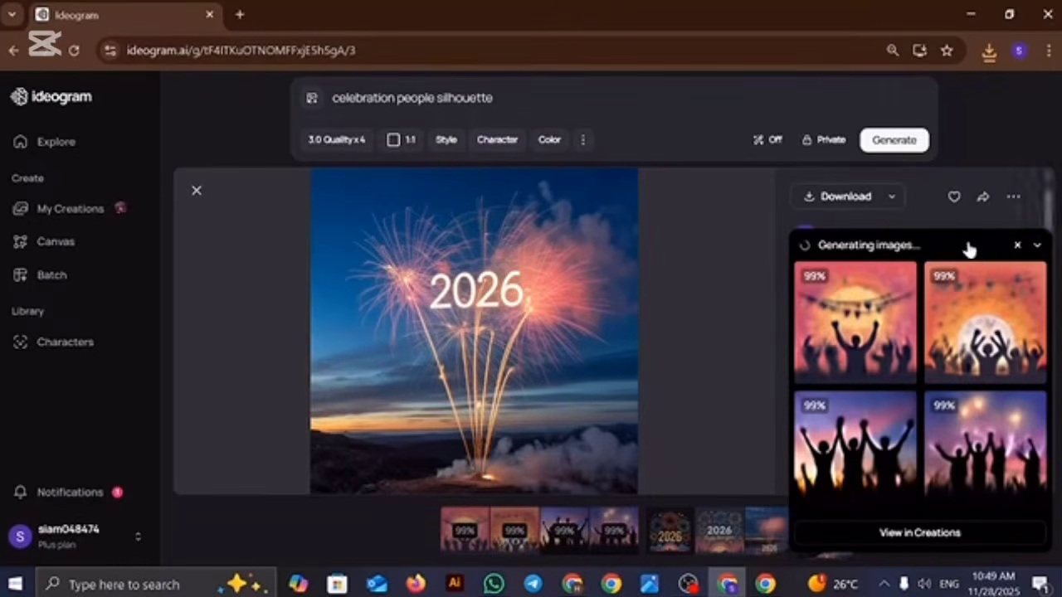
pyautogui.click(912, 282)
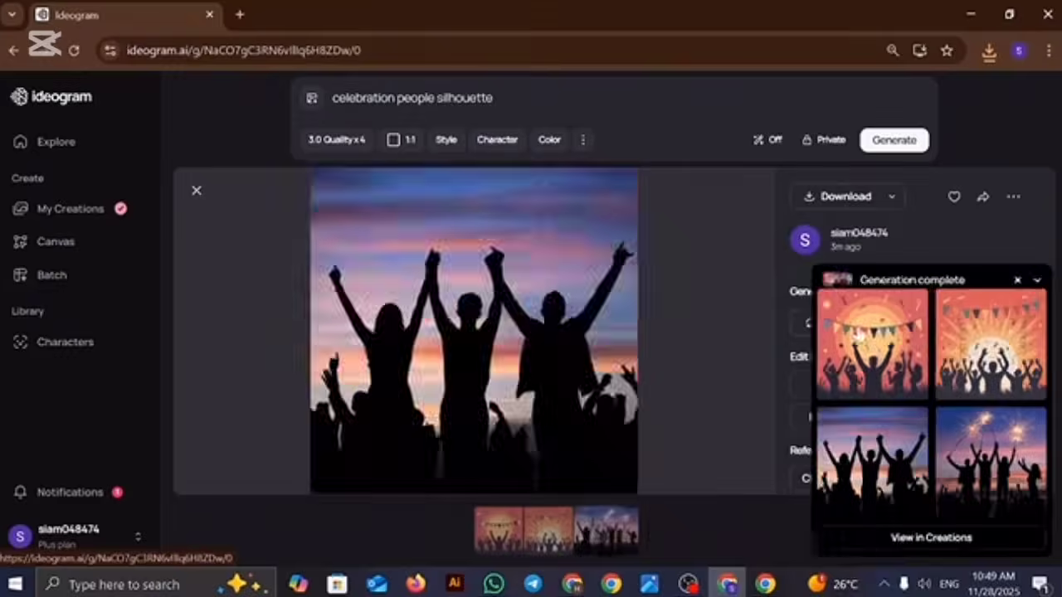
pyautogui.click(858, 332)
pyautogui.click(852, 196)
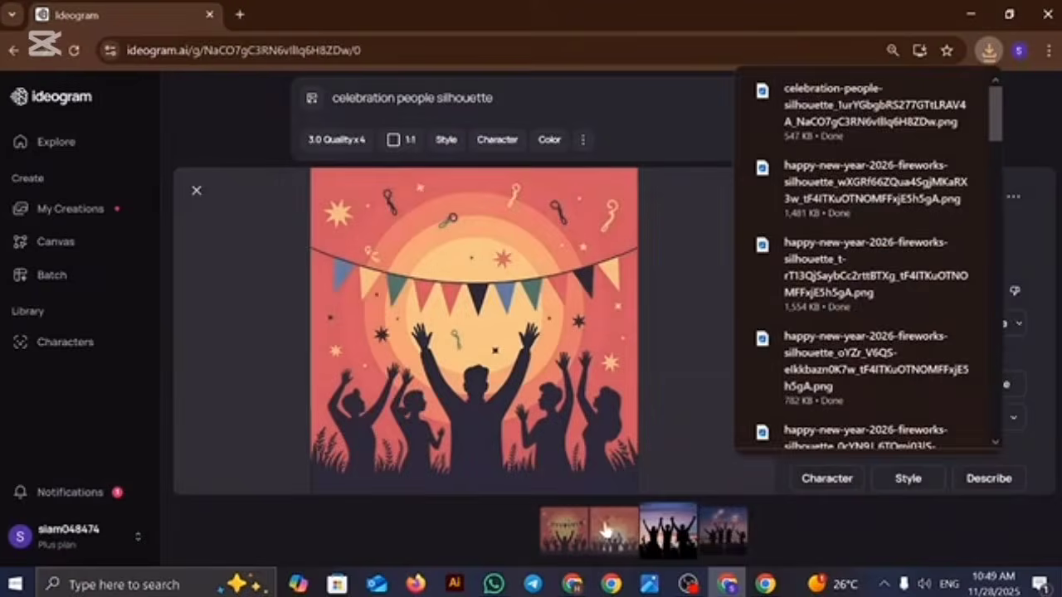
pyautogui.click(606, 531)
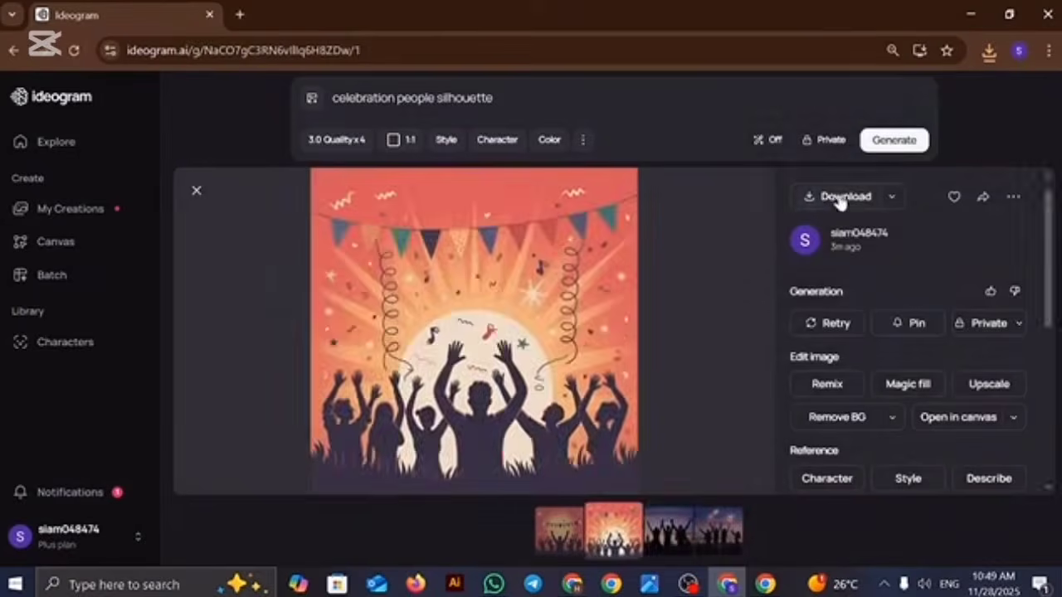
pyautogui.click(842, 199)
pyautogui.click(672, 532)
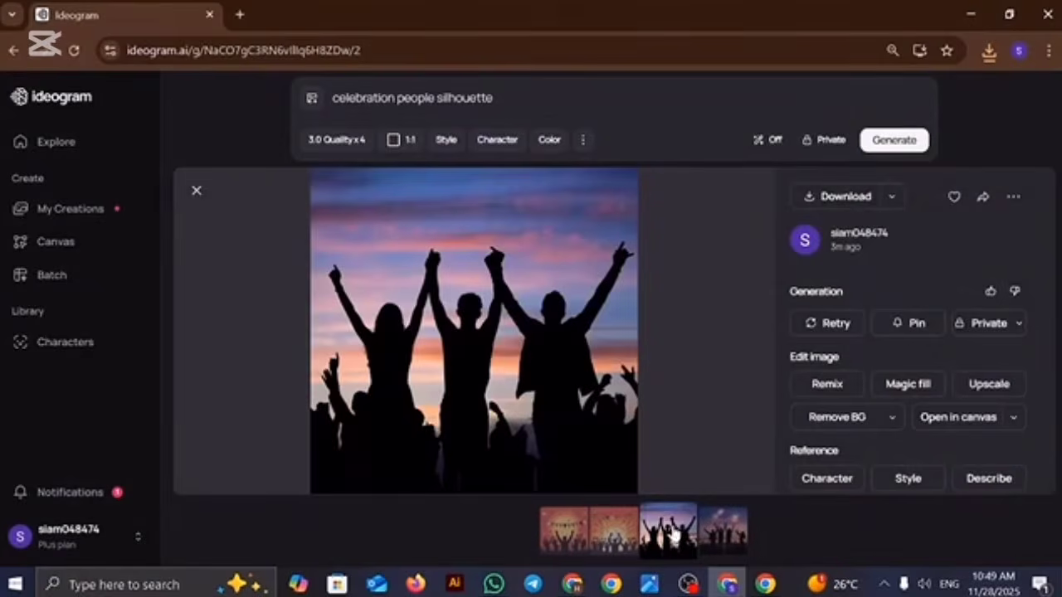
pyautogui.click(844, 197)
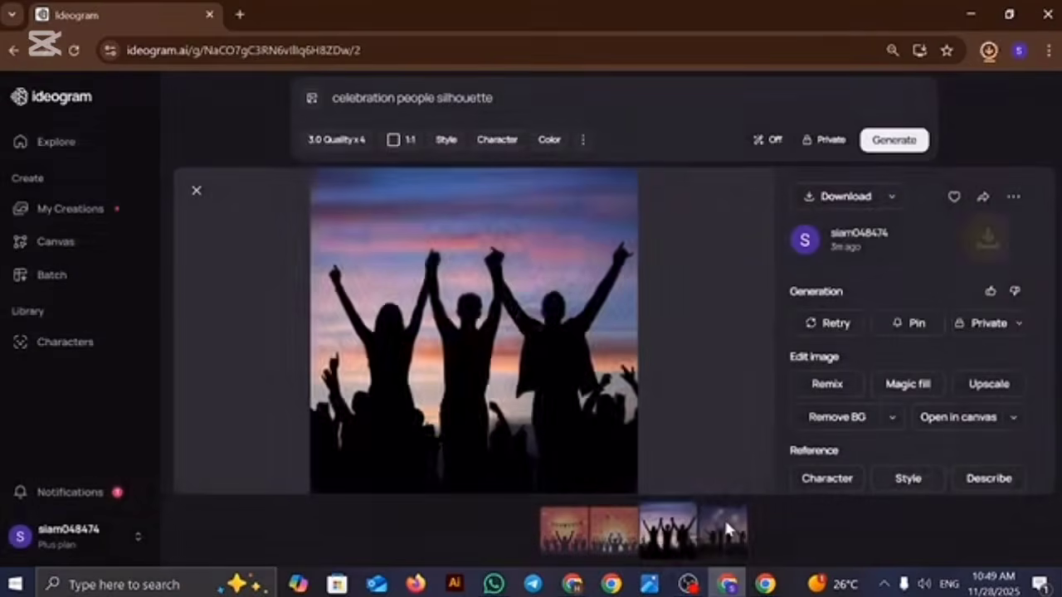
pyautogui.click(723, 517)
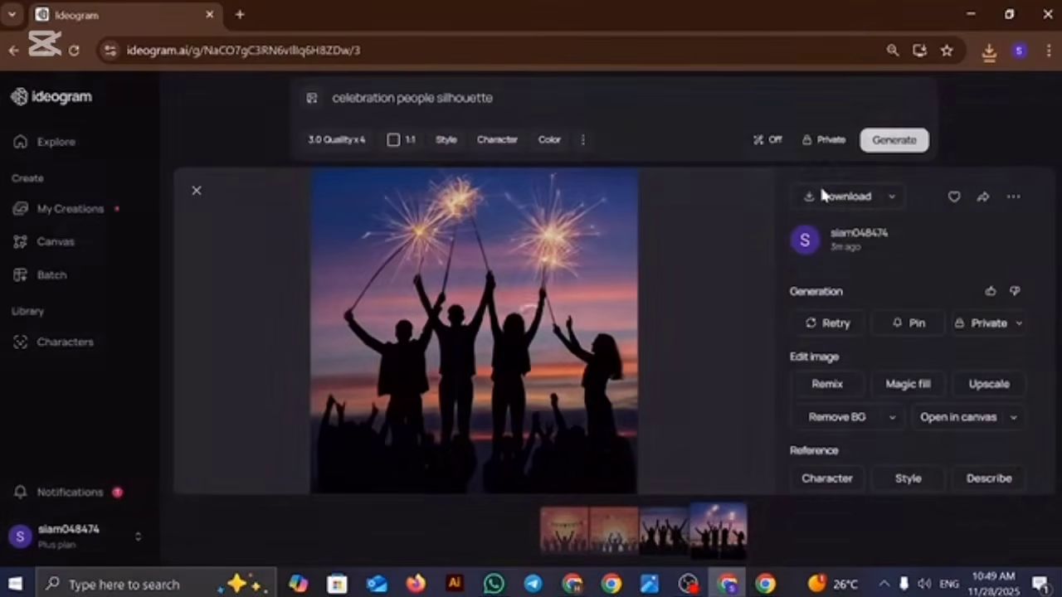
pyautogui.click(821, 196)
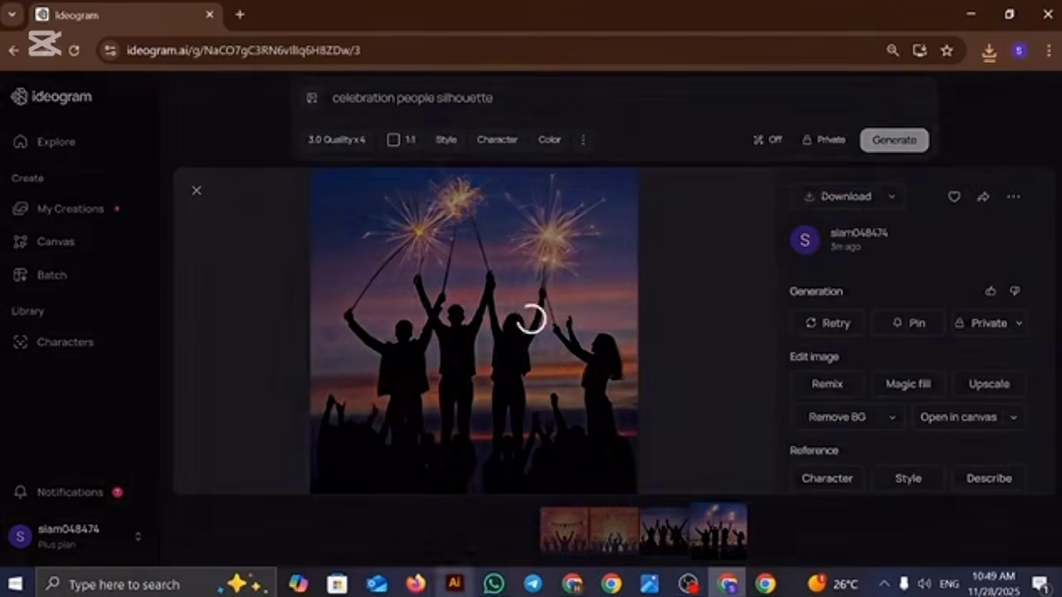
# Step: Generate another set of images from the same celebration people silhouette prompt
pyautogui.click(893, 141)
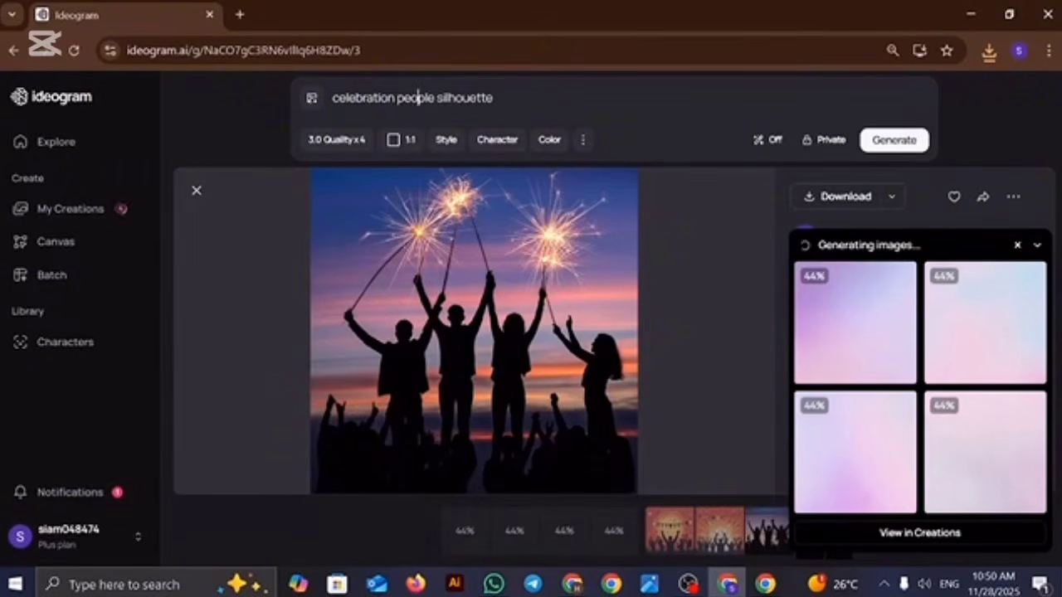
# Step: Replace the celebration people silhouette prompt with "fireworks outline"
pyautogui.moveTo(367, 97); pyautogui.dragTo(294, 114)
pyautogui.click(403, 98)
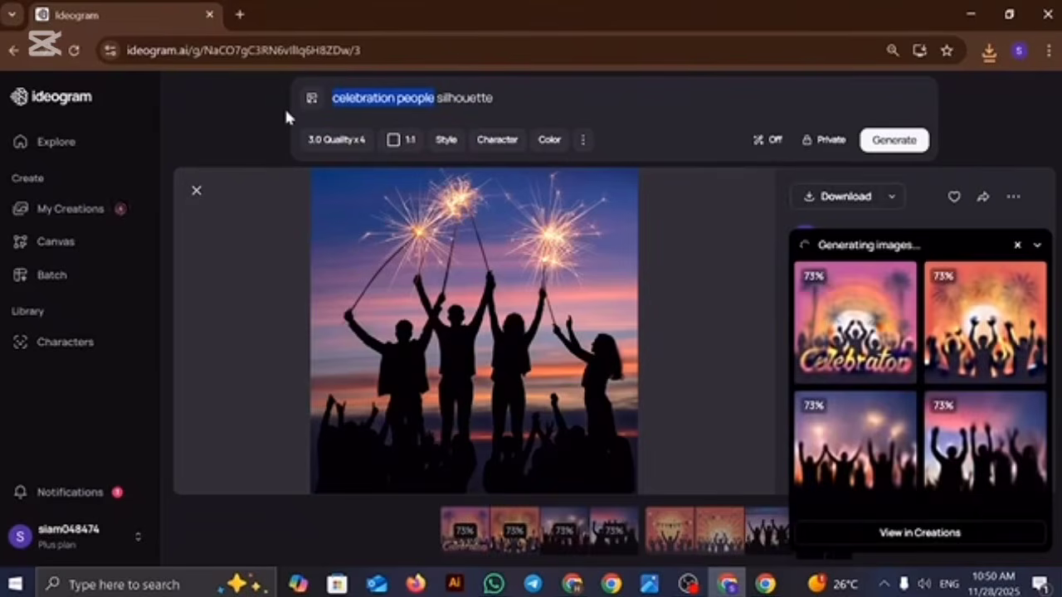
pyautogui.press('BackSpace')
pyautogui.write('fire')
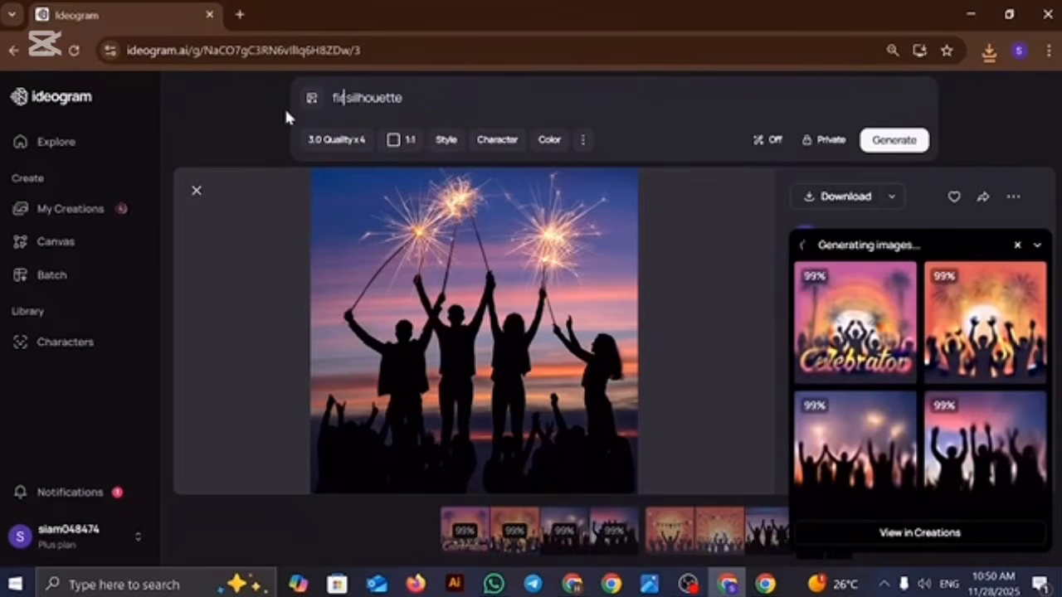
pyautogui.write('works')
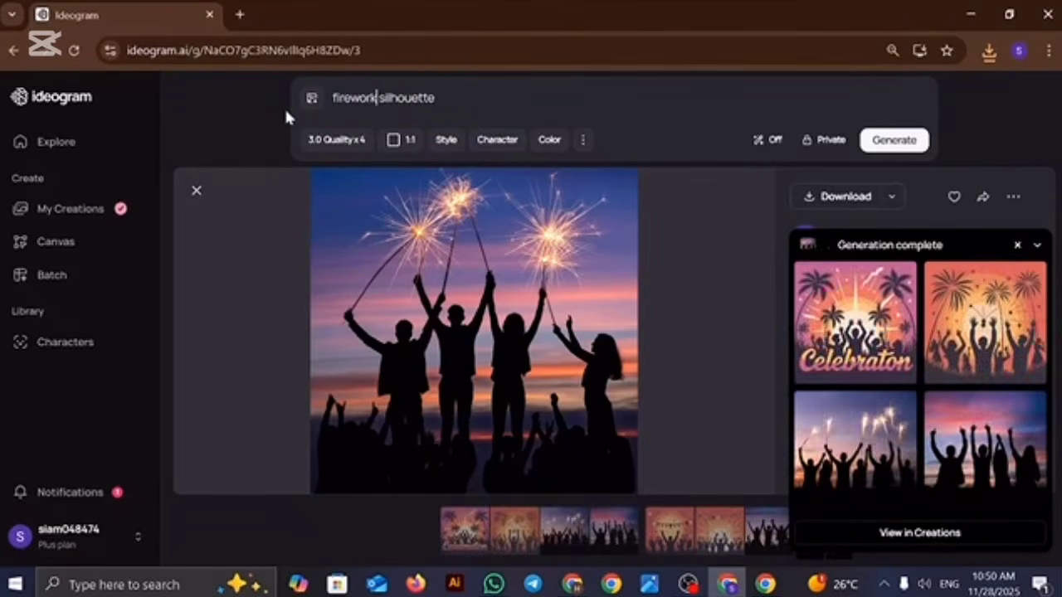
pyautogui.write(' o')
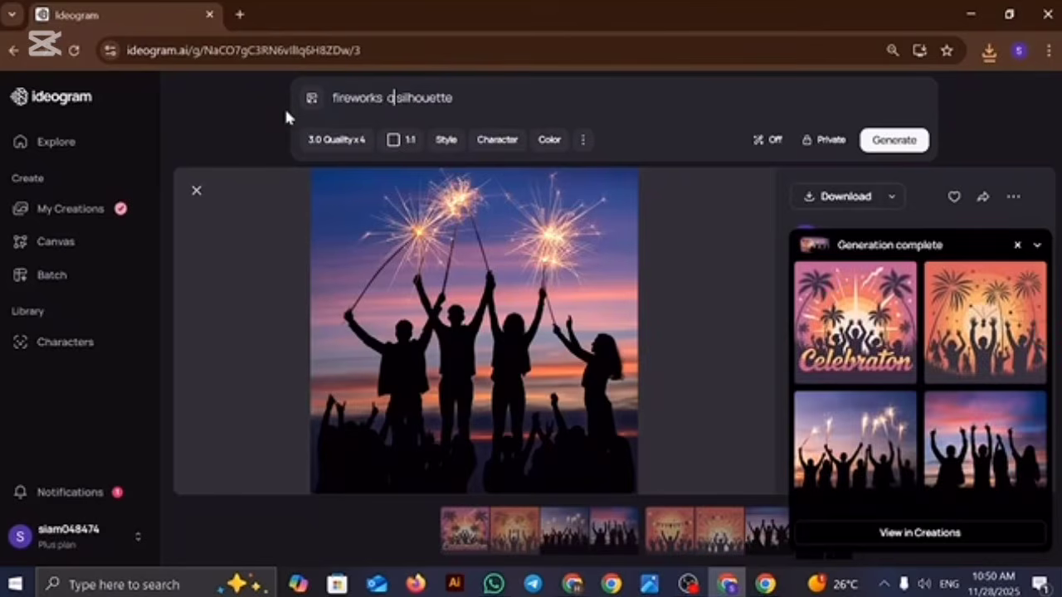
pyautogui.write('utlin')
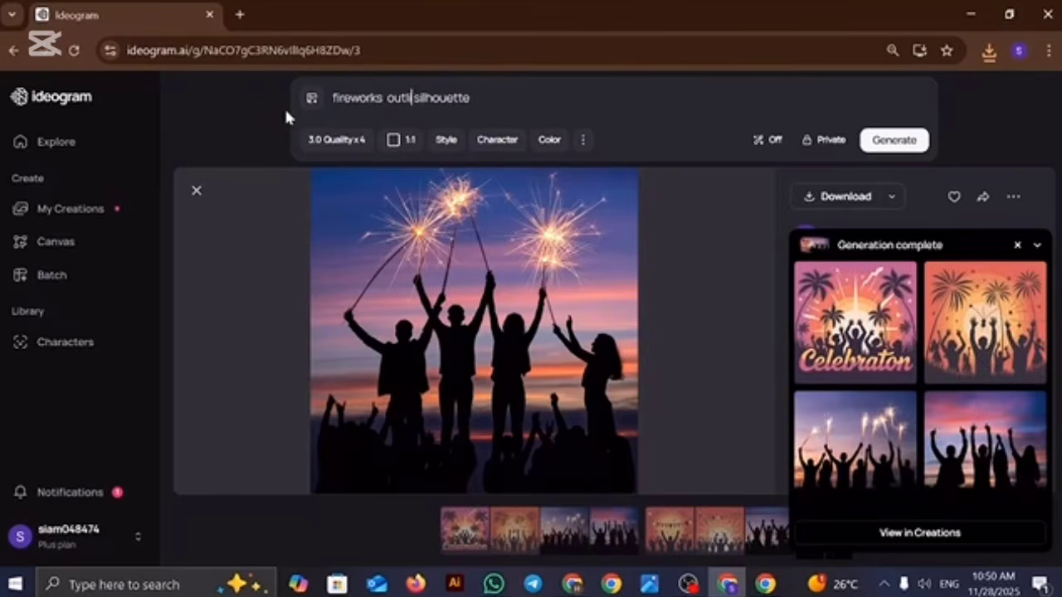
pyautogui.write('e')
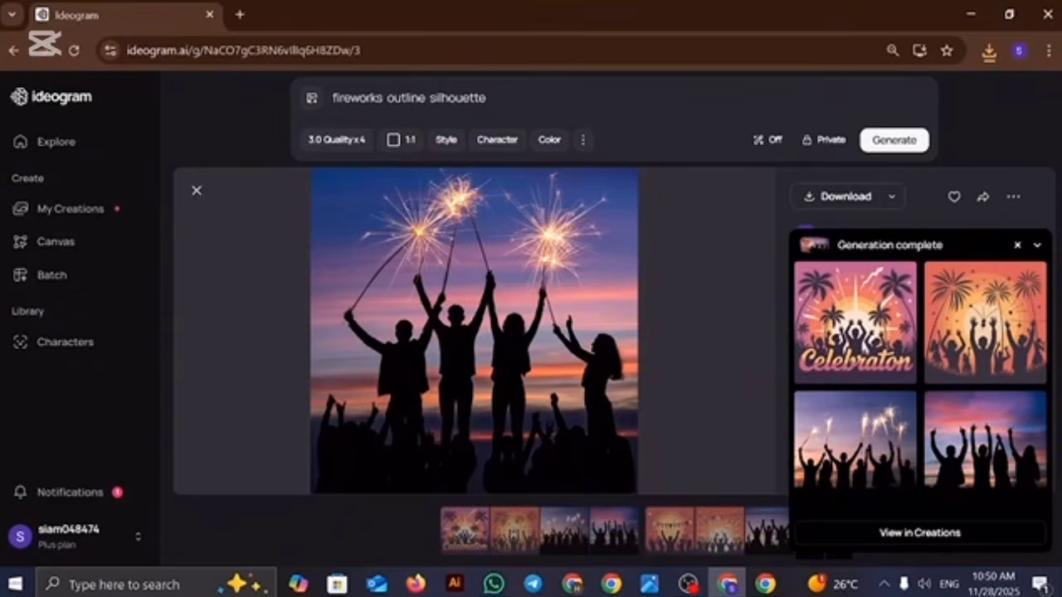
pyautogui.moveTo(434, 98); pyautogui.dragTo(488, 99)
pyautogui.press('BackSpace')
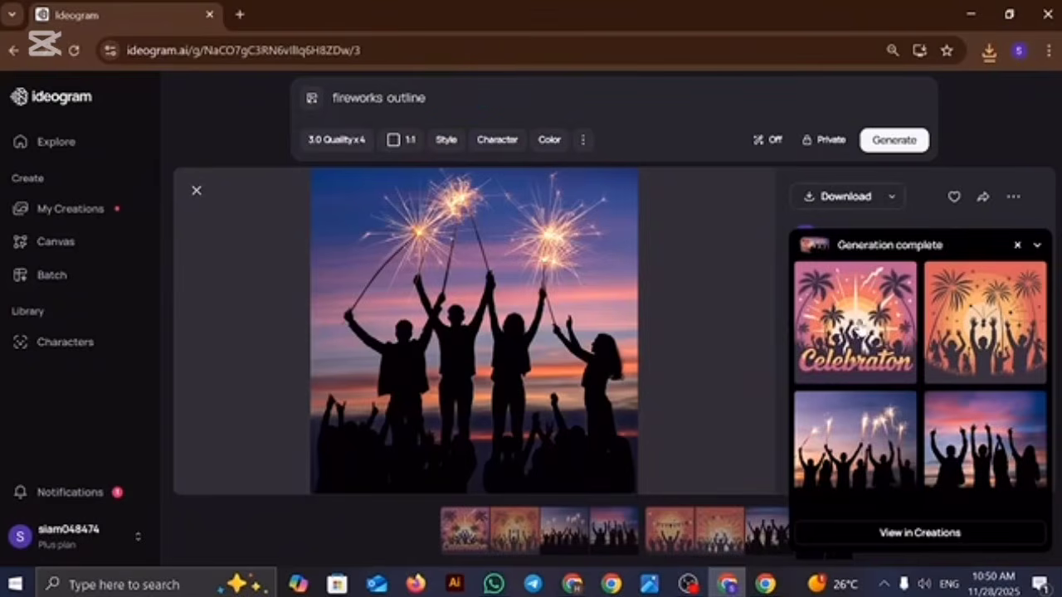
# Step: Open the newly generated celebration people silhouette set and download its images
pyautogui.click(846, 322)
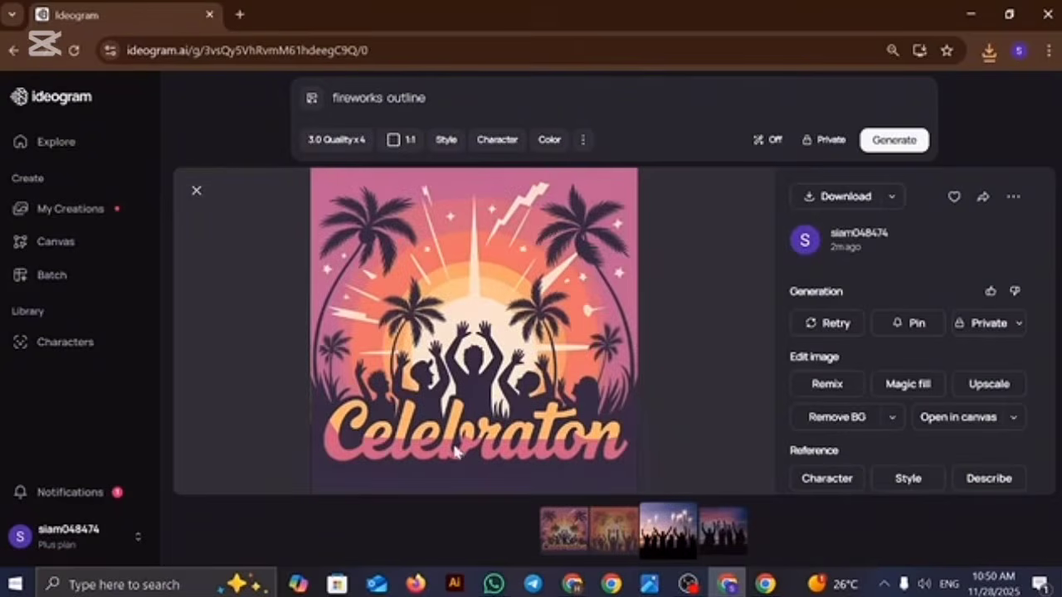
pyautogui.click(609, 539)
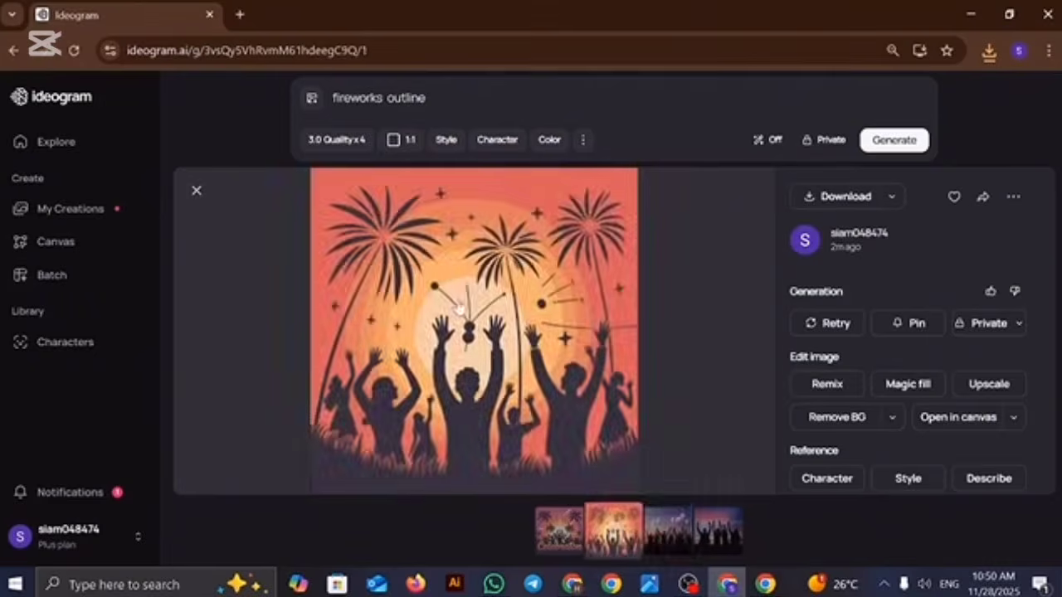
pyautogui.click(817, 196)
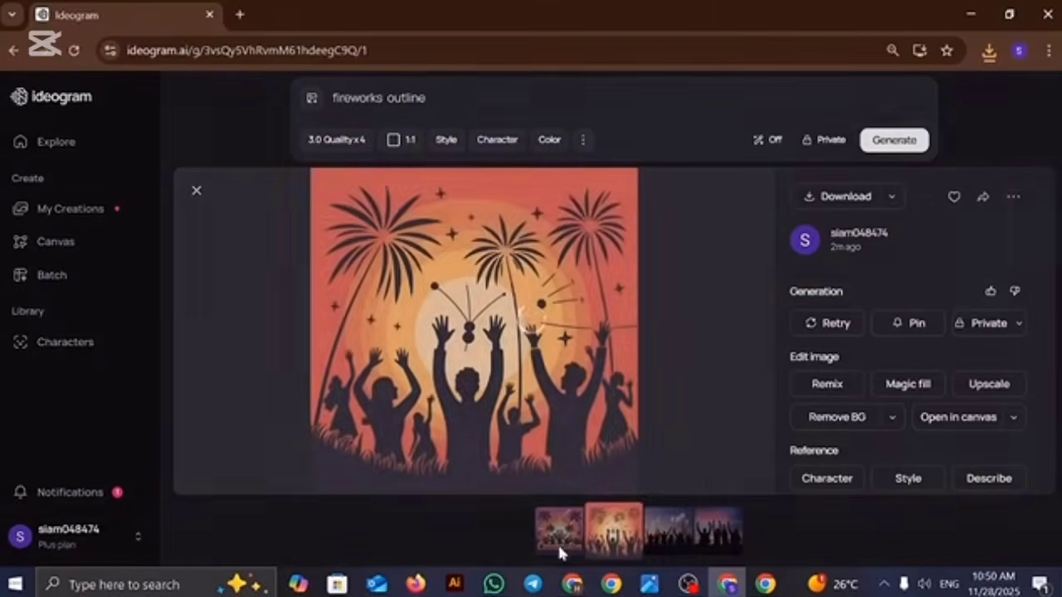
pyautogui.click(666, 529)
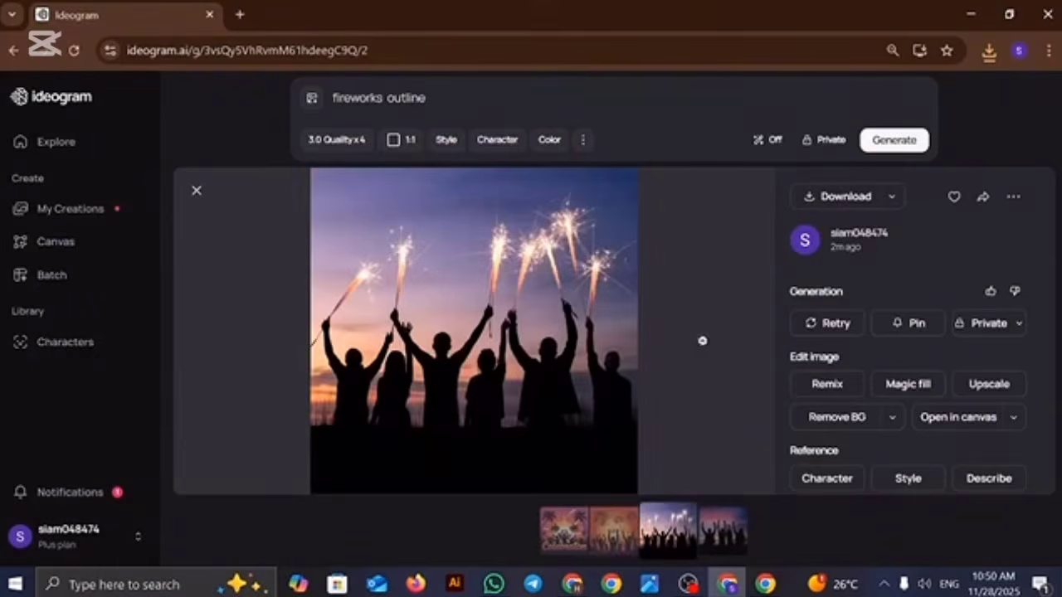
pyautogui.click(830, 200)
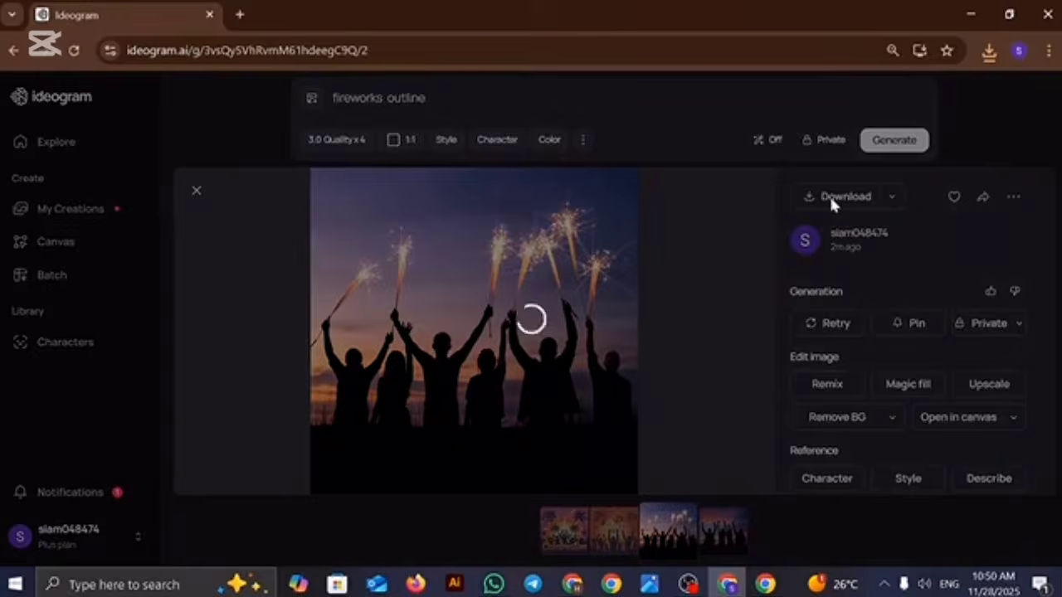
pyautogui.click(733, 541)
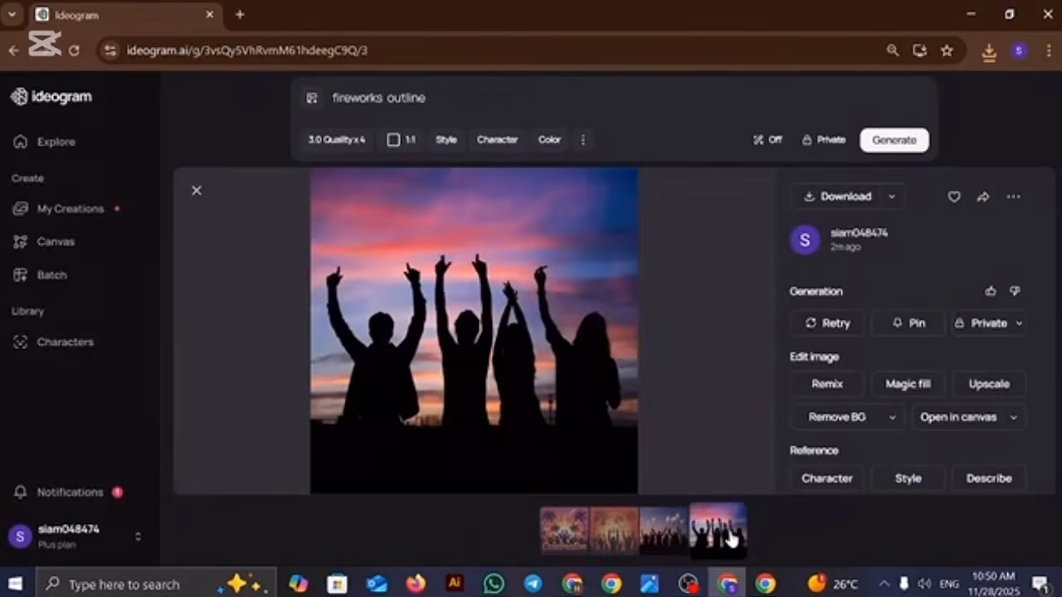
pyautogui.click(859, 194)
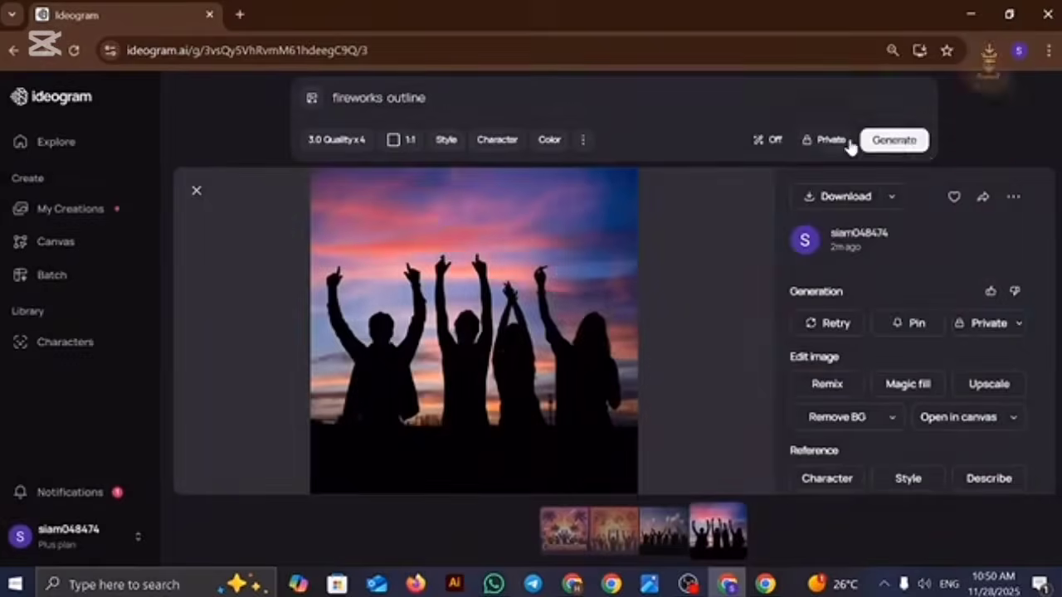
# Step: Generate images from the "fireworks outline" prompt and download each of the four
pyautogui.click(883, 141)
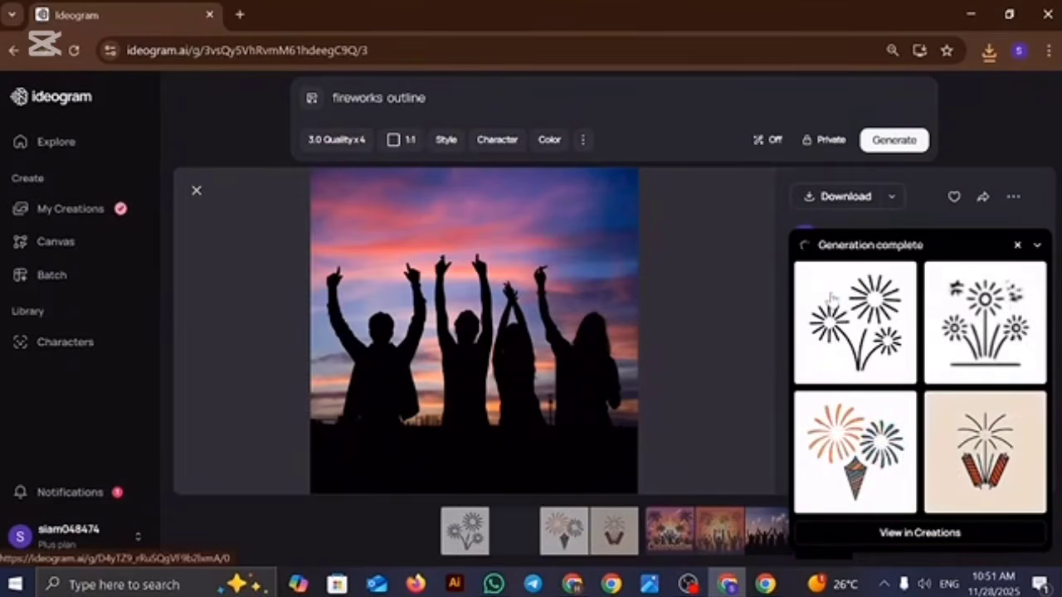
pyautogui.click(865, 327)
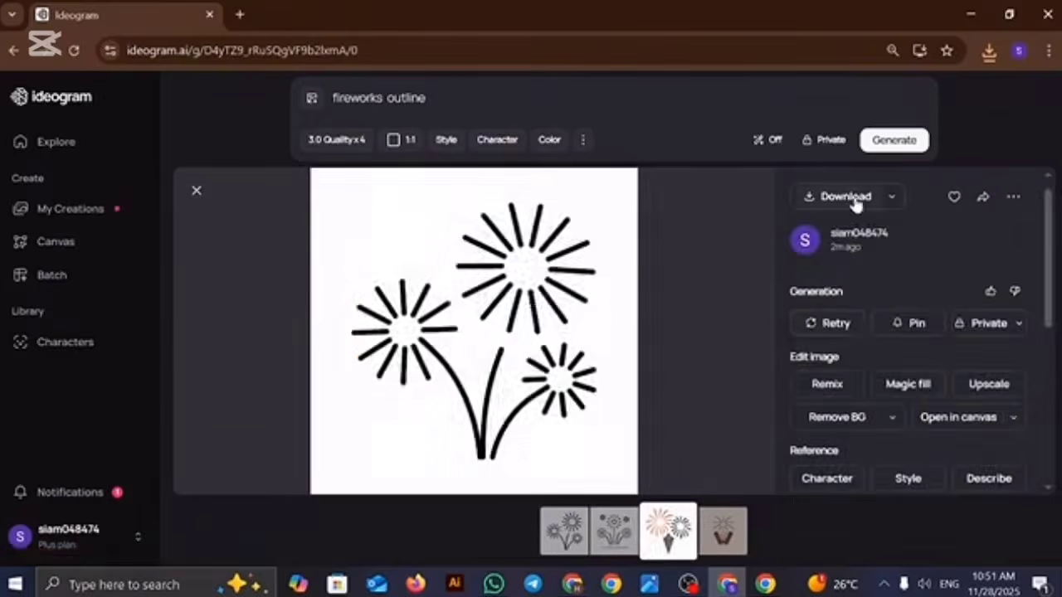
pyautogui.click(852, 197)
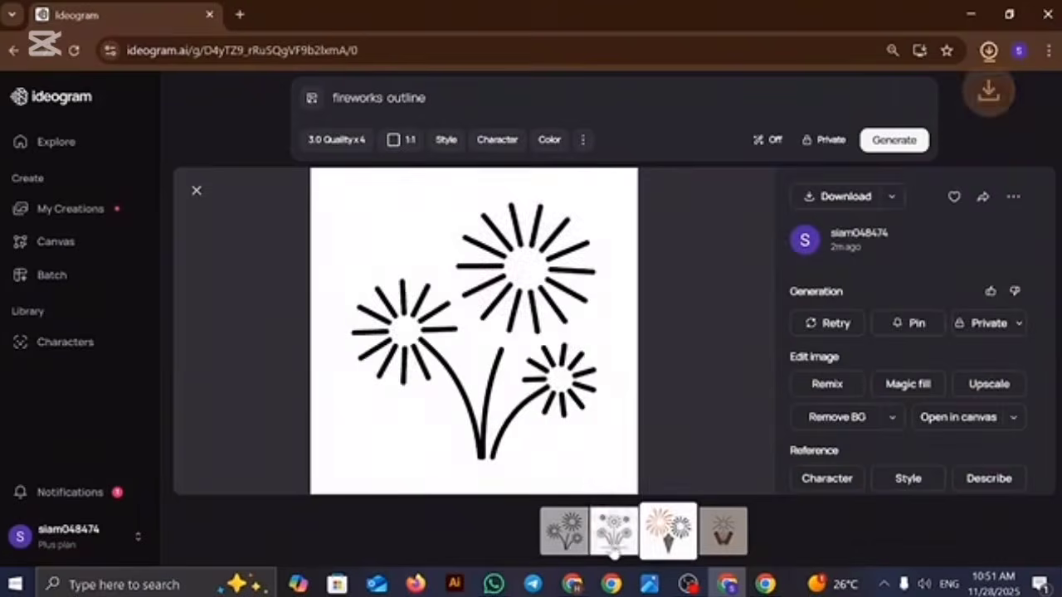
pyautogui.click(614, 547)
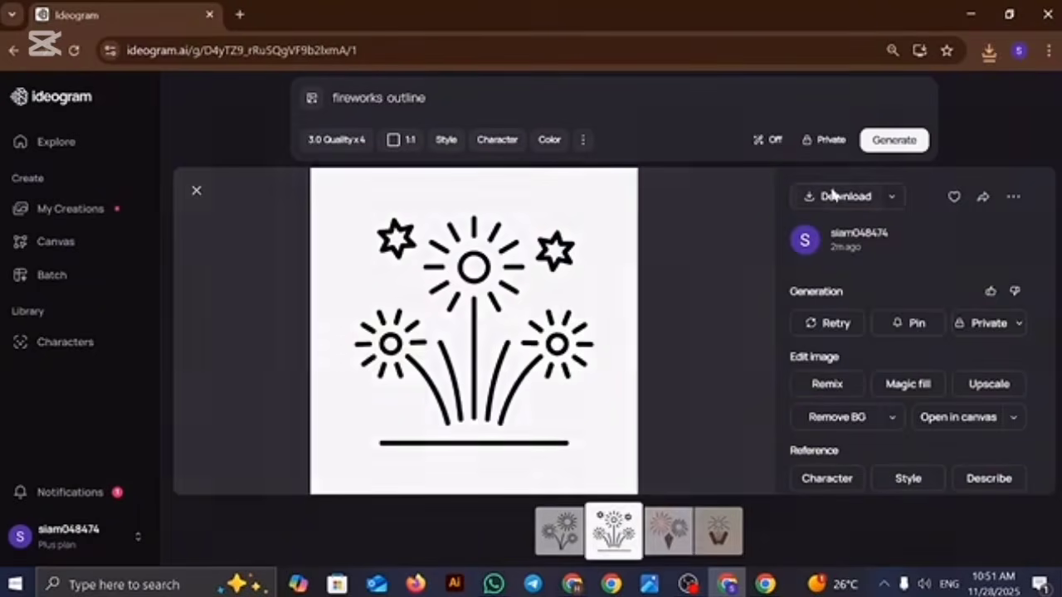
pyautogui.click(833, 195)
pyautogui.click(667, 538)
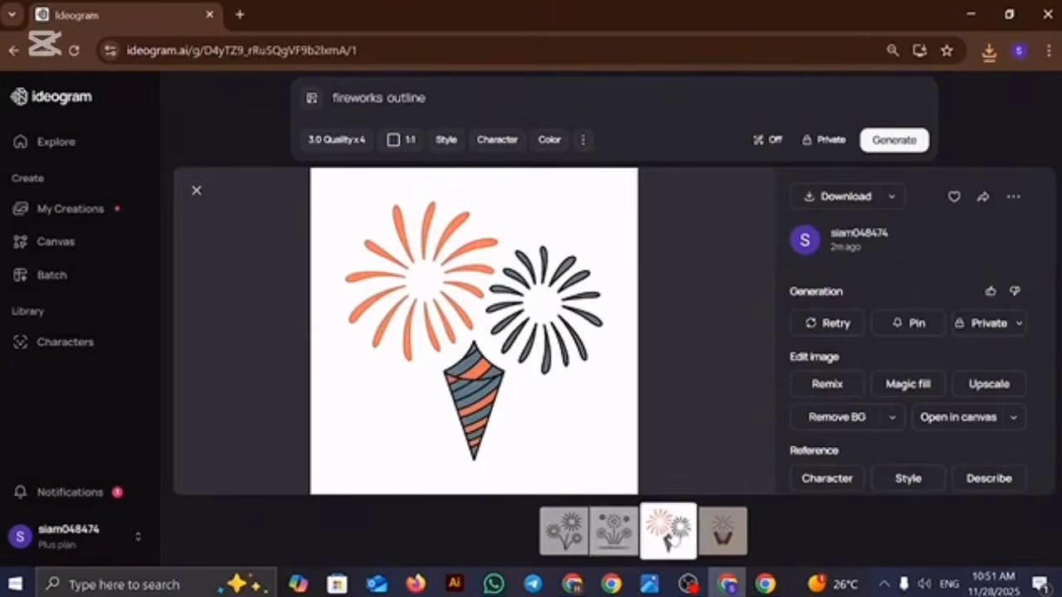
pyautogui.click(834, 197)
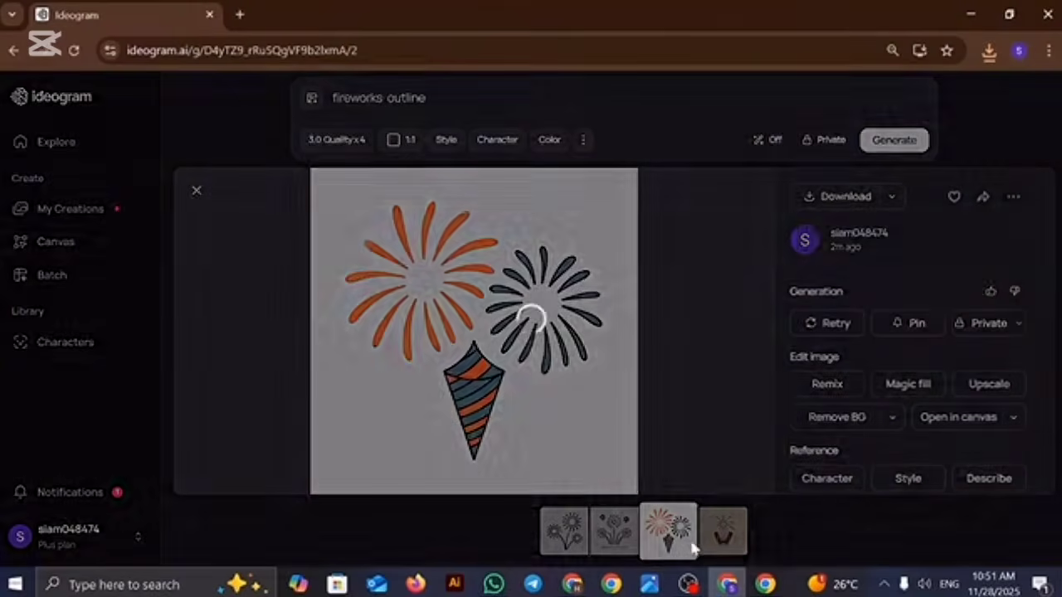
pyautogui.click(713, 535)
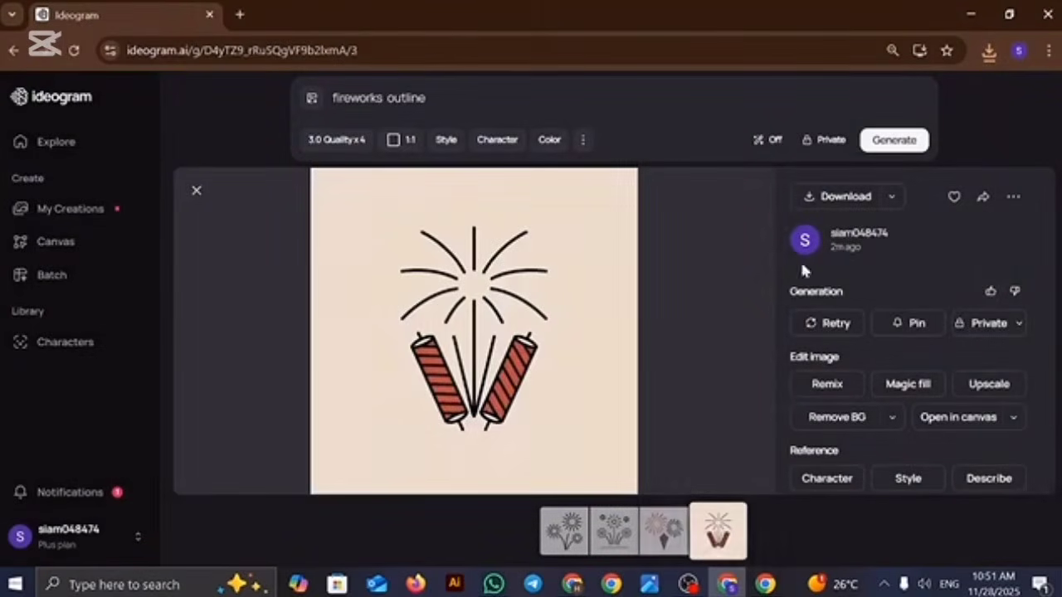
pyautogui.click(852, 195)
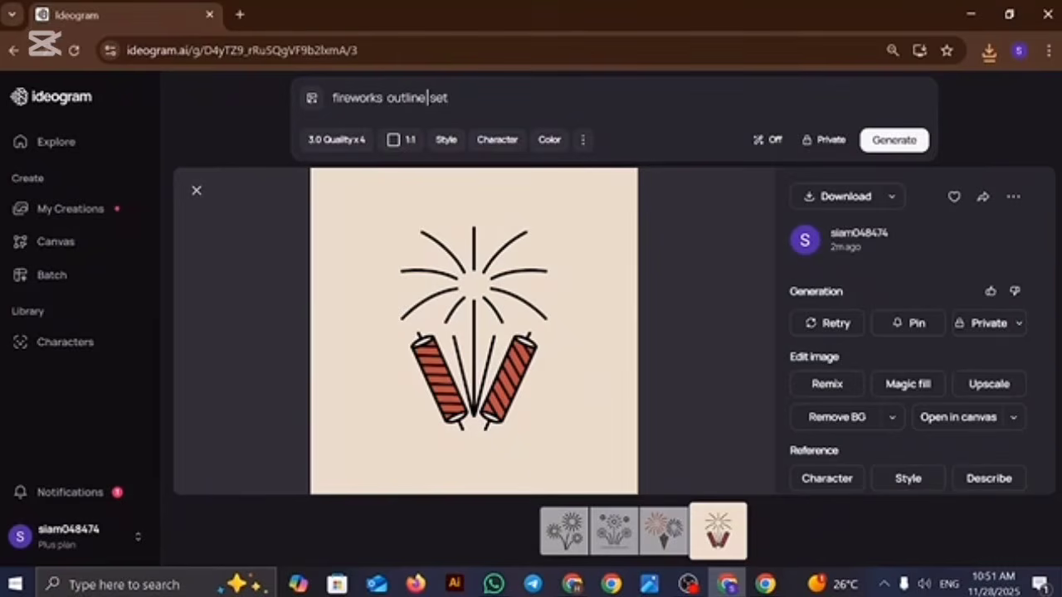
# Step: Extend the prompt to "fireworks outline diffrent set" and generate images from it
pyautogui.write('e diffrent')
pyautogui.press('Return')
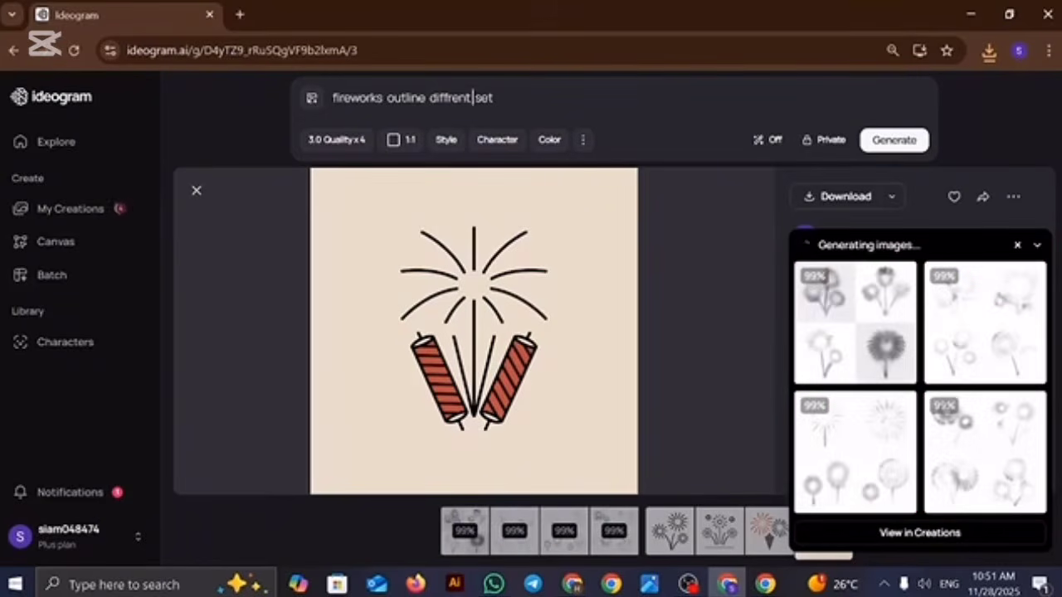
# Step: Open the generated set of different fireworks outlines and download each of its four images
pyautogui.click(889, 335)
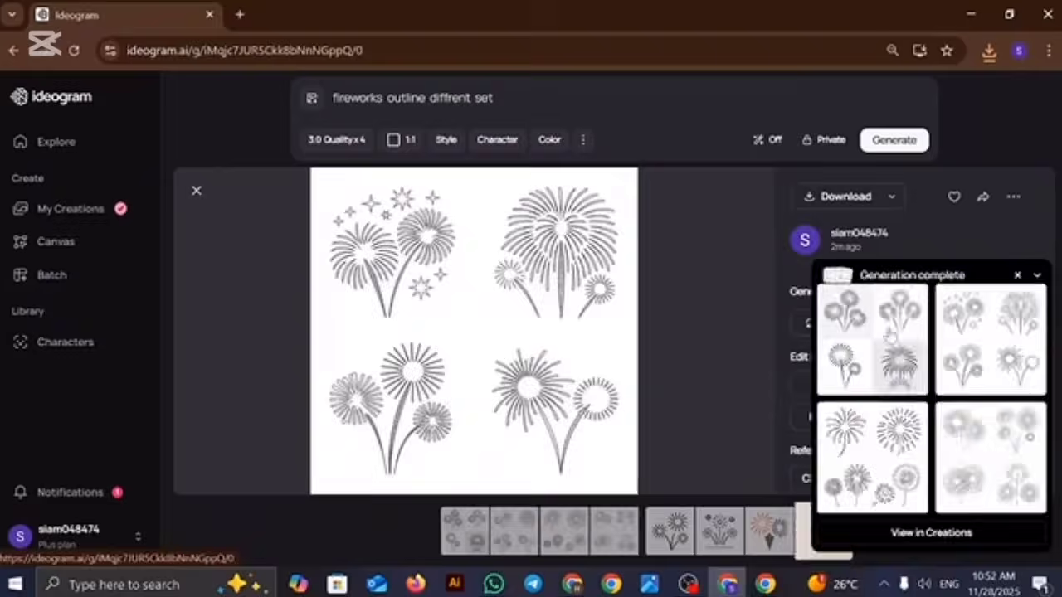
pyautogui.click(840, 199)
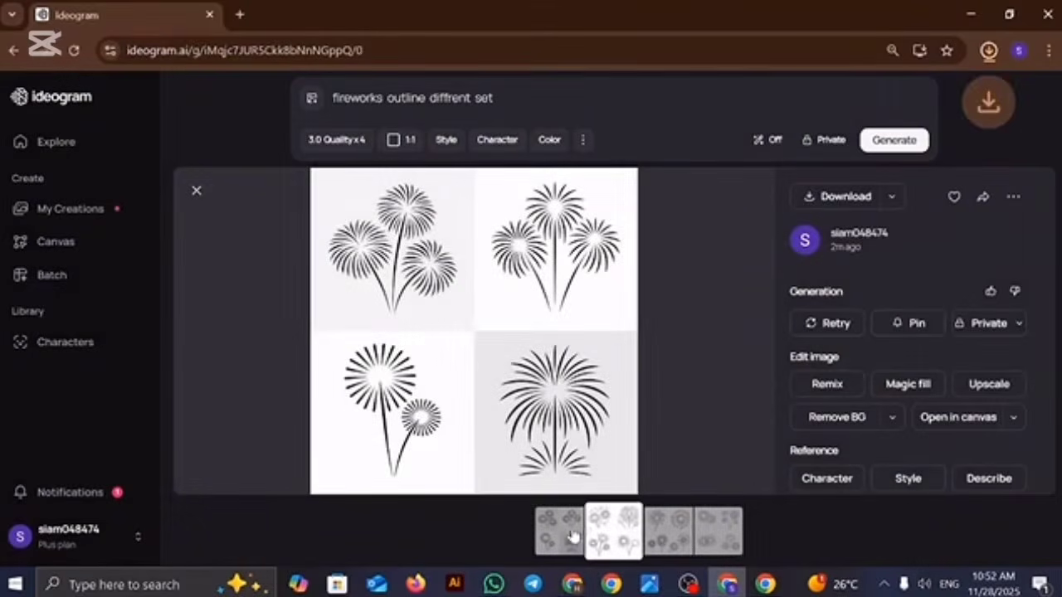
pyautogui.click(614, 531)
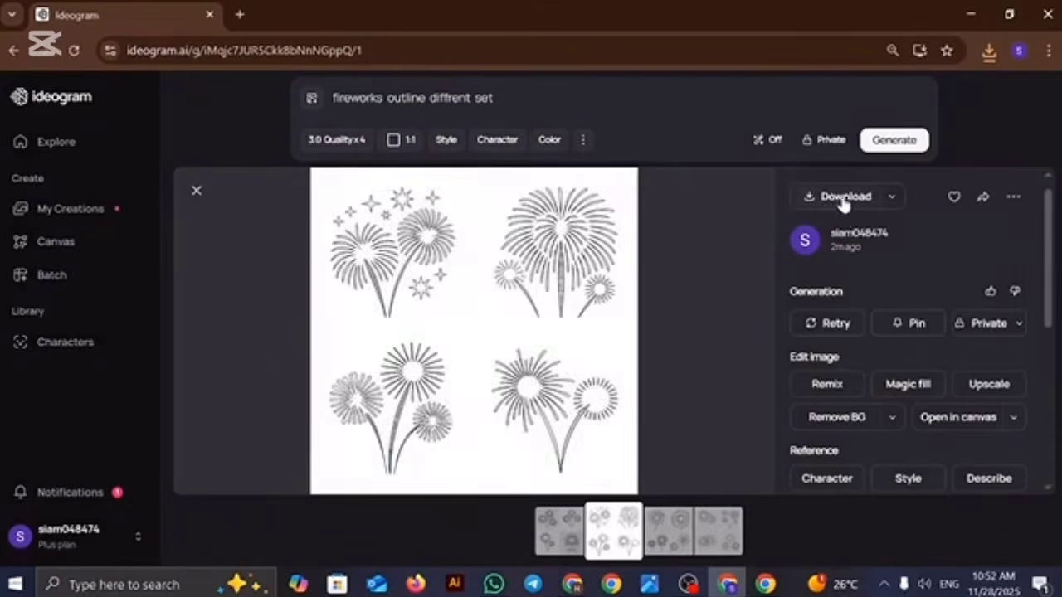
pyautogui.click(843, 202)
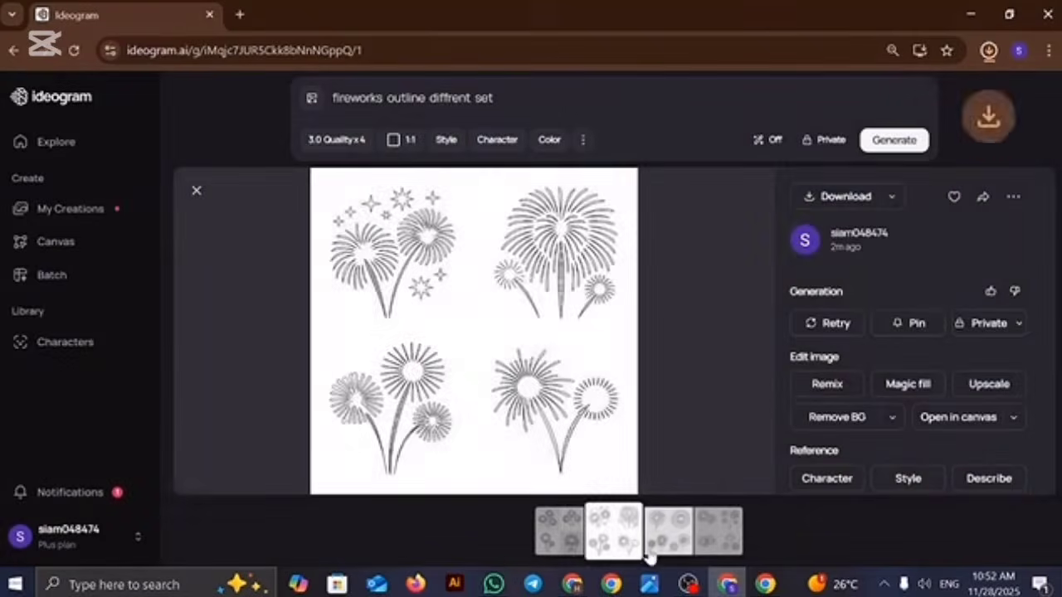
pyautogui.click(663, 535)
pyautogui.click(823, 197)
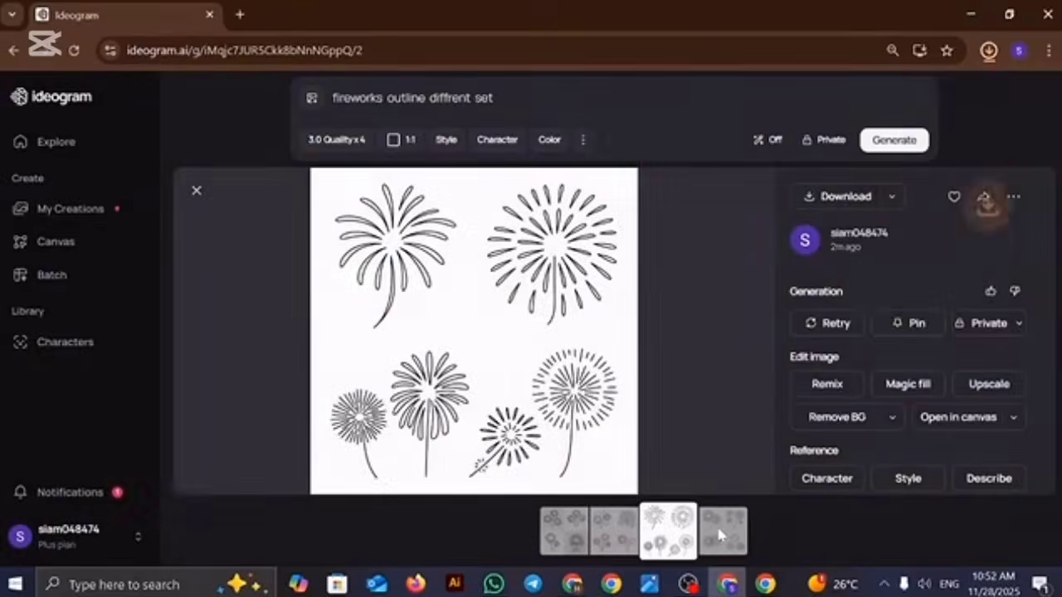
pyautogui.click(715, 523)
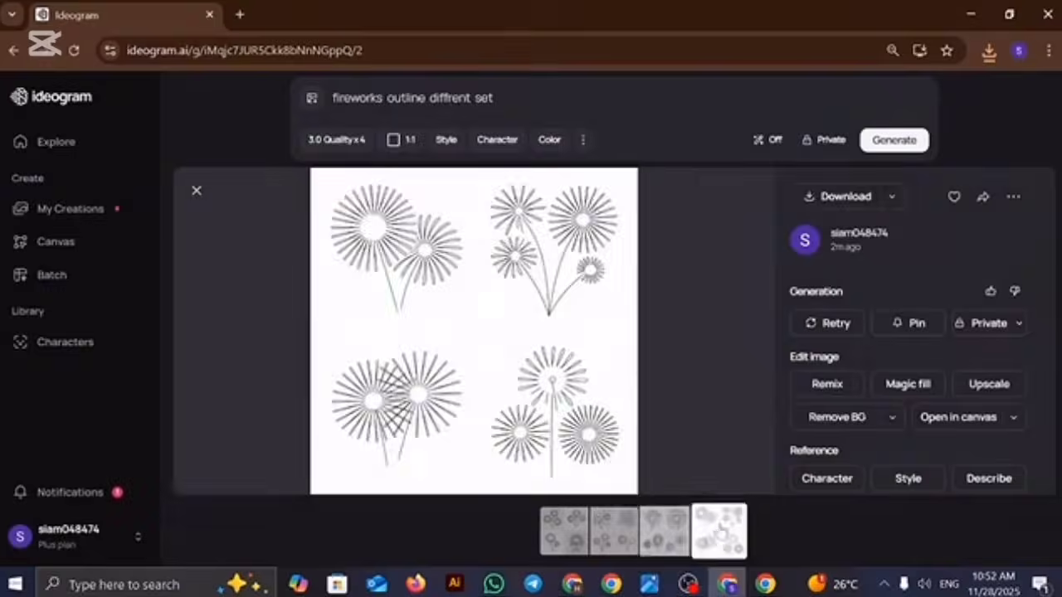
pyautogui.click(842, 194)
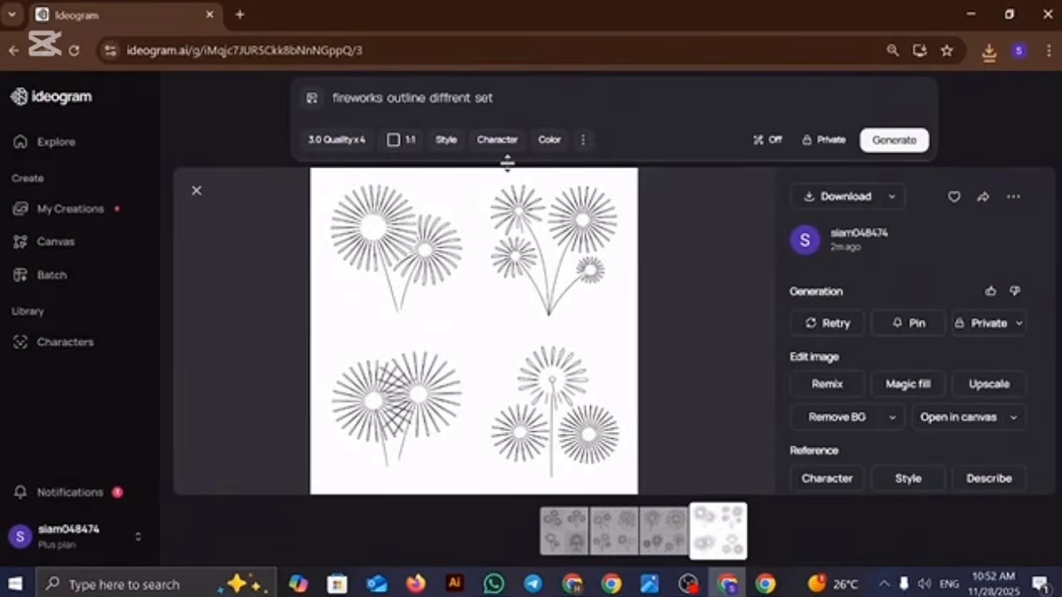
# Step: Change the prompt to "party icon diffrent set silhouette" and generate images from it
pyautogui.moveTo(422, 98); pyautogui.dragTo(313, 97)
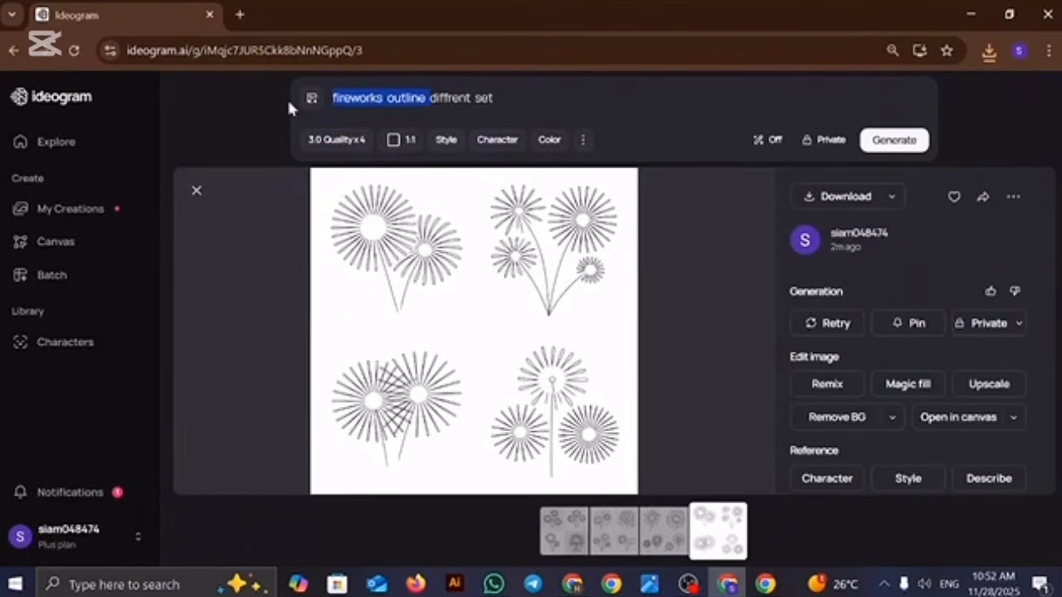
pyautogui.press('BackSpace')
pyautogui.write('party icon')
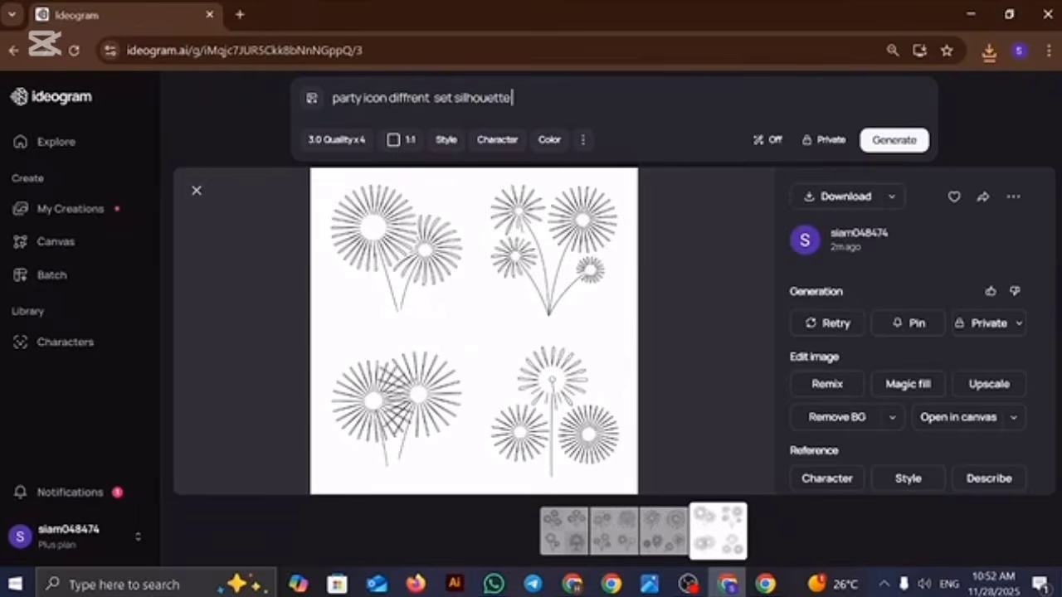
pyautogui.press('Return')
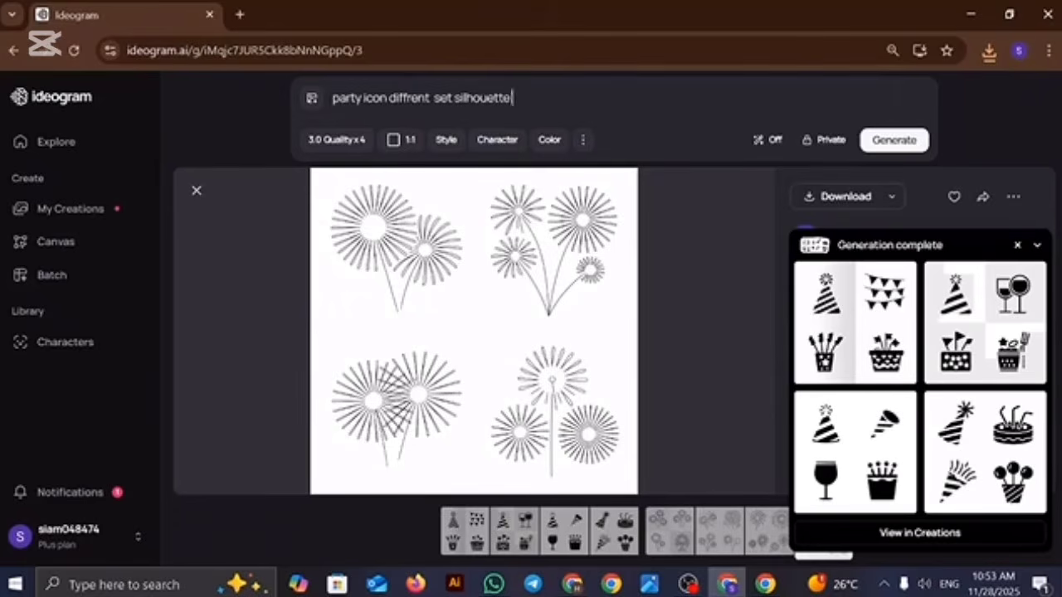
# Step: Open the generated set of party icon silhouettes and download each of its four images
pyautogui.click(889, 330)
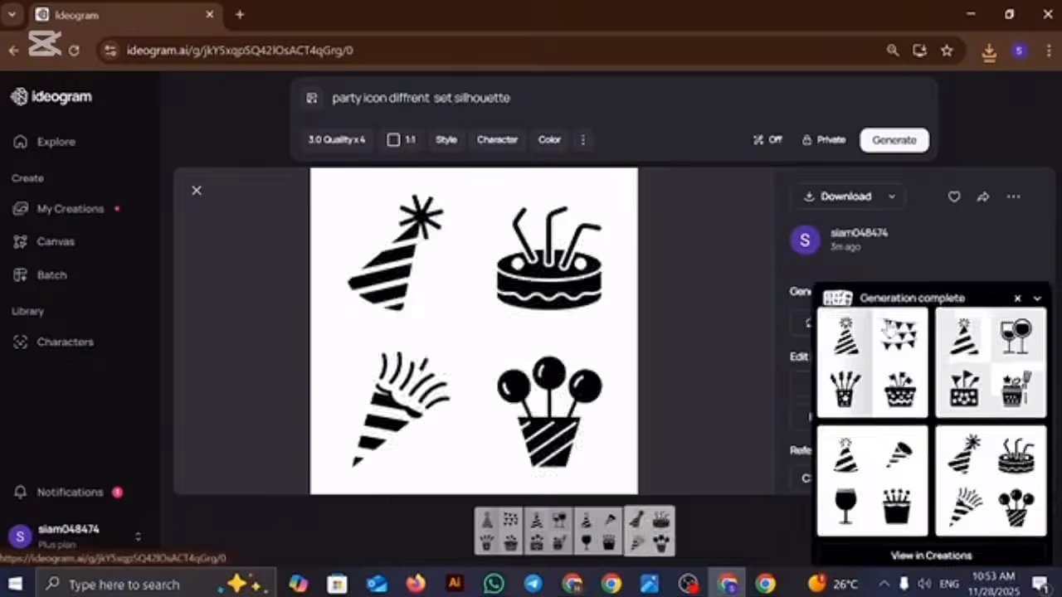
pyautogui.click(839, 203)
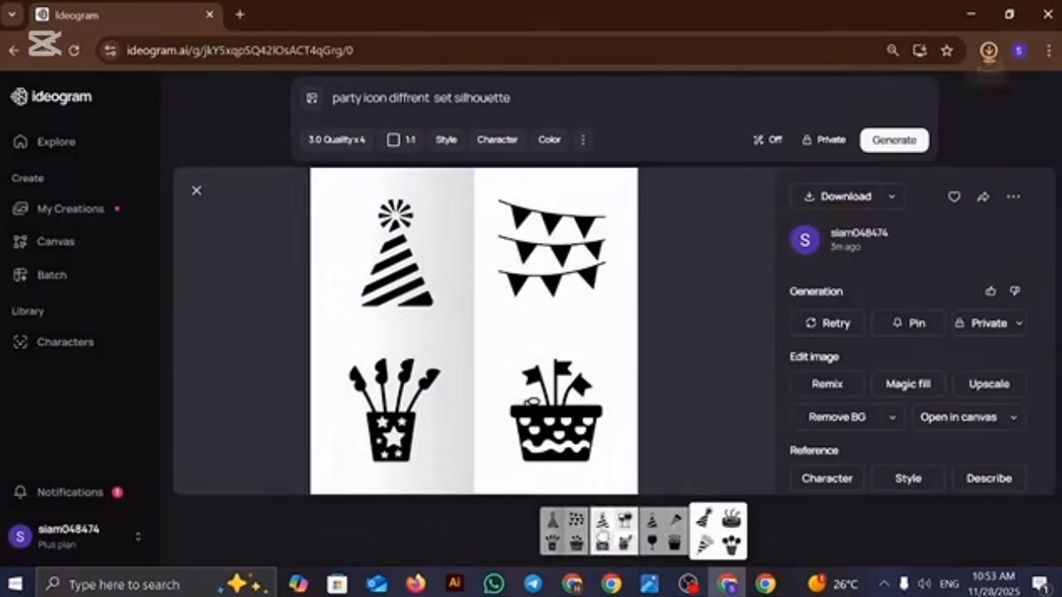
pyautogui.click(604, 531)
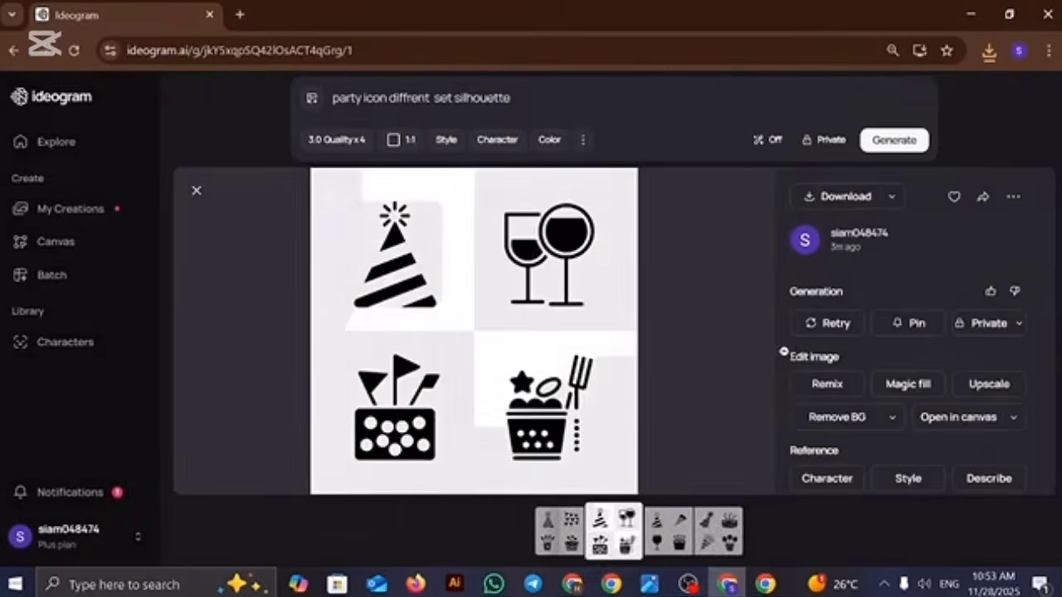
pyautogui.click(838, 201)
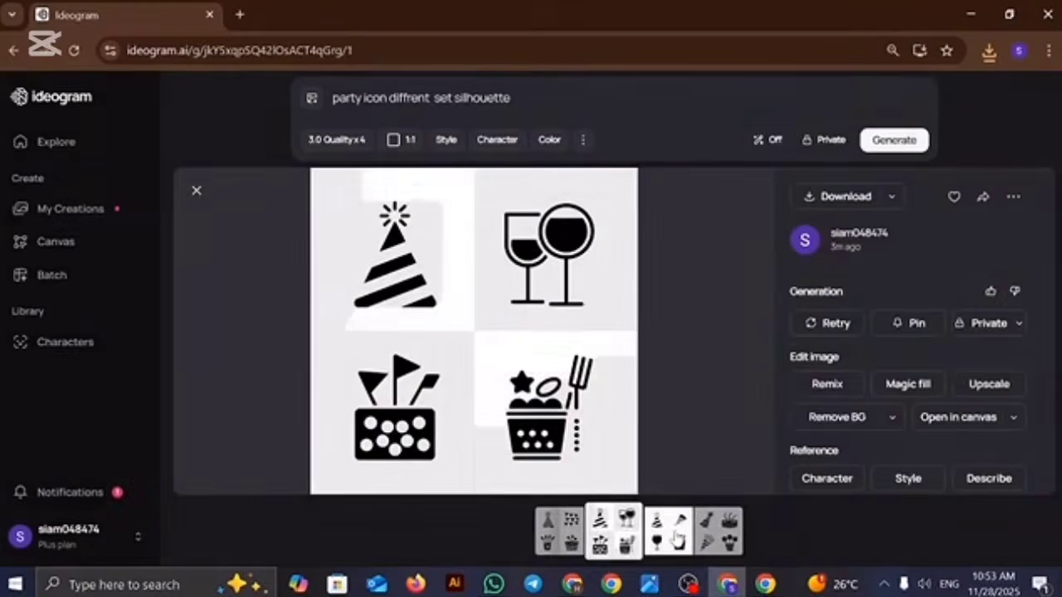
pyautogui.click(672, 535)
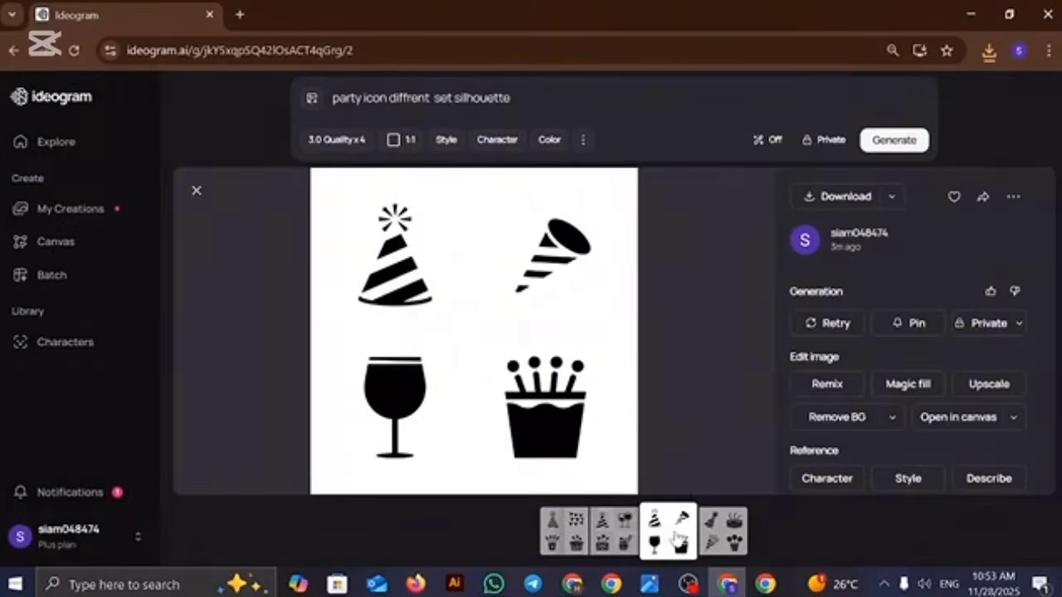
pyautogui.click(819, 193)
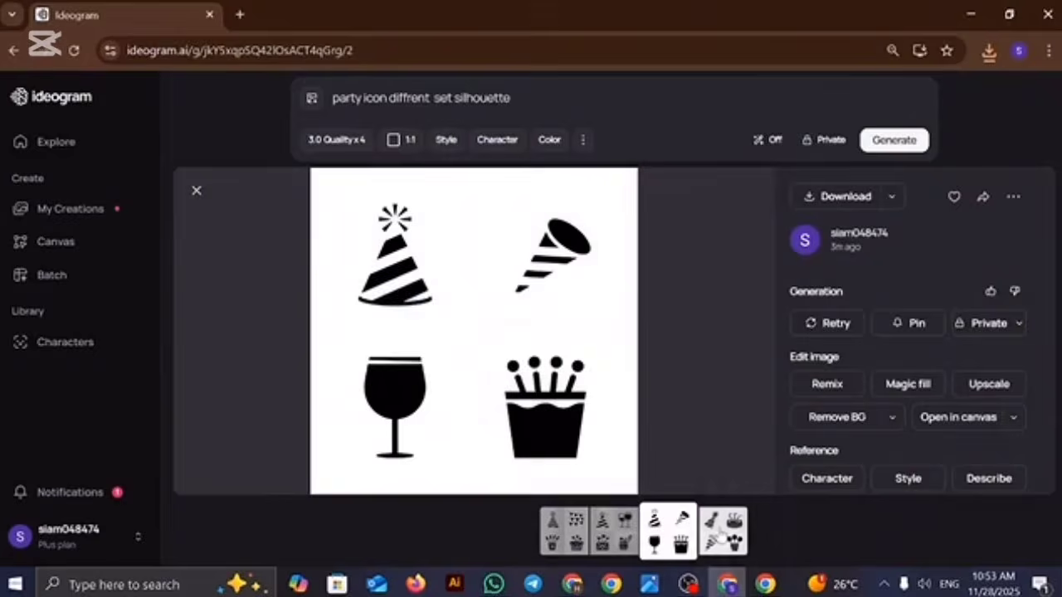
pyautogui.click(718, 531)
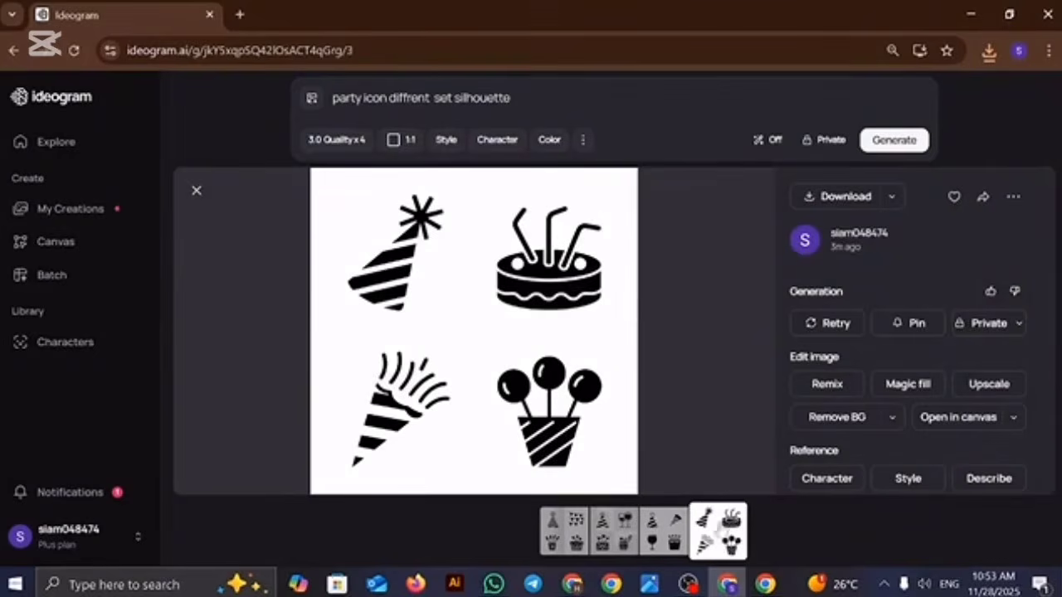
pyautogui.click(845, 195)
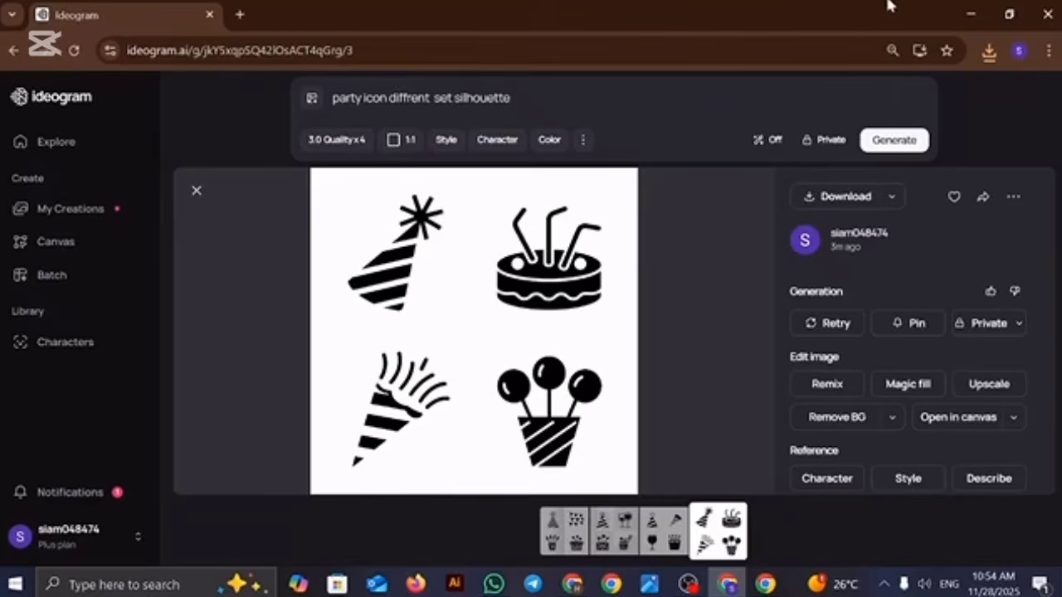
# Step: Minimize the Ideogram and Google search browser windows to show the desktop
pyautogui.click(967, 14)
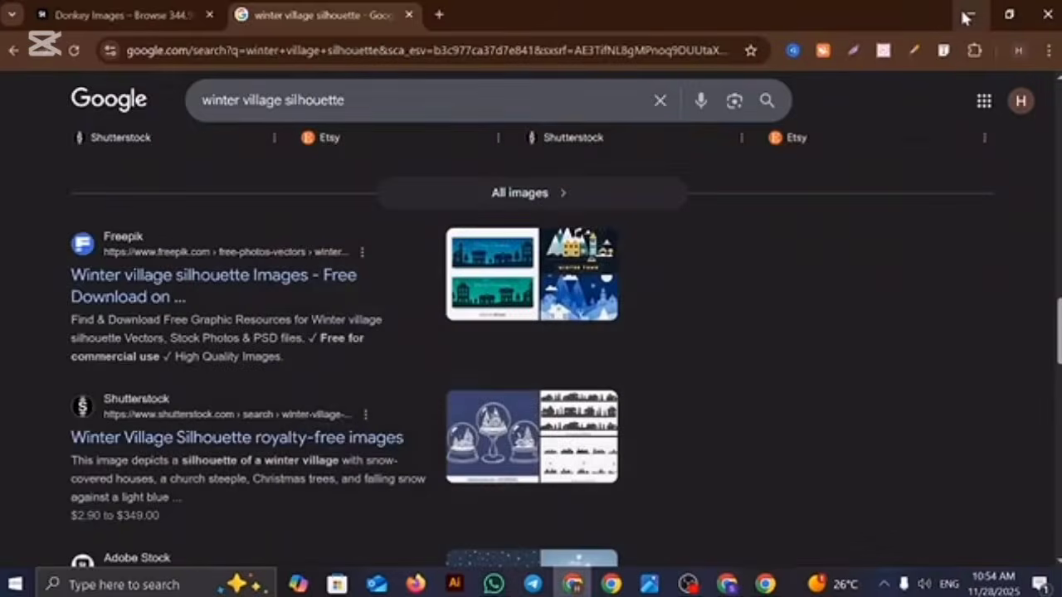
pyautogui.click(966, 15)
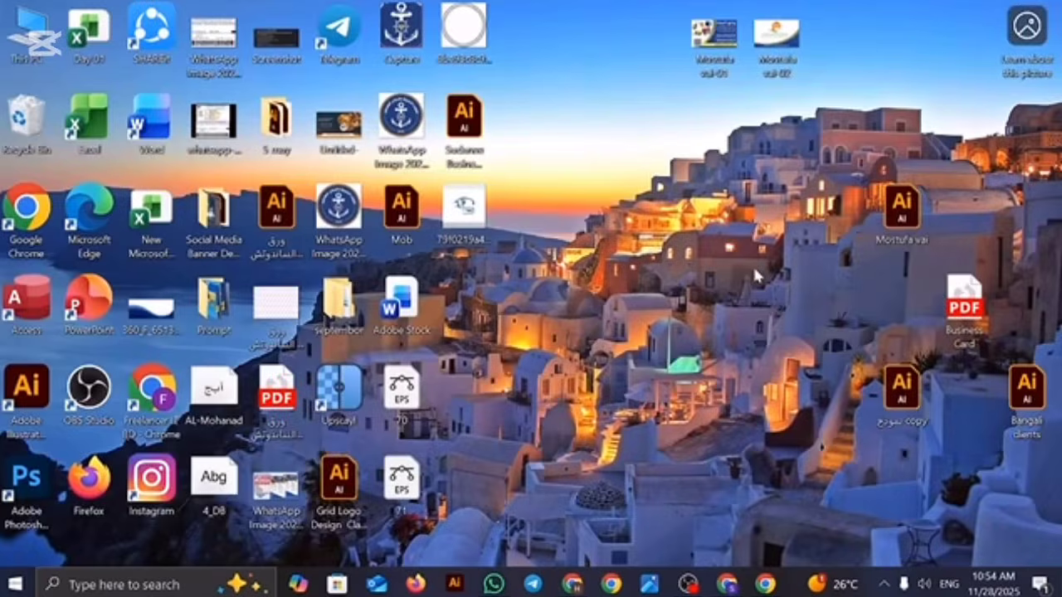